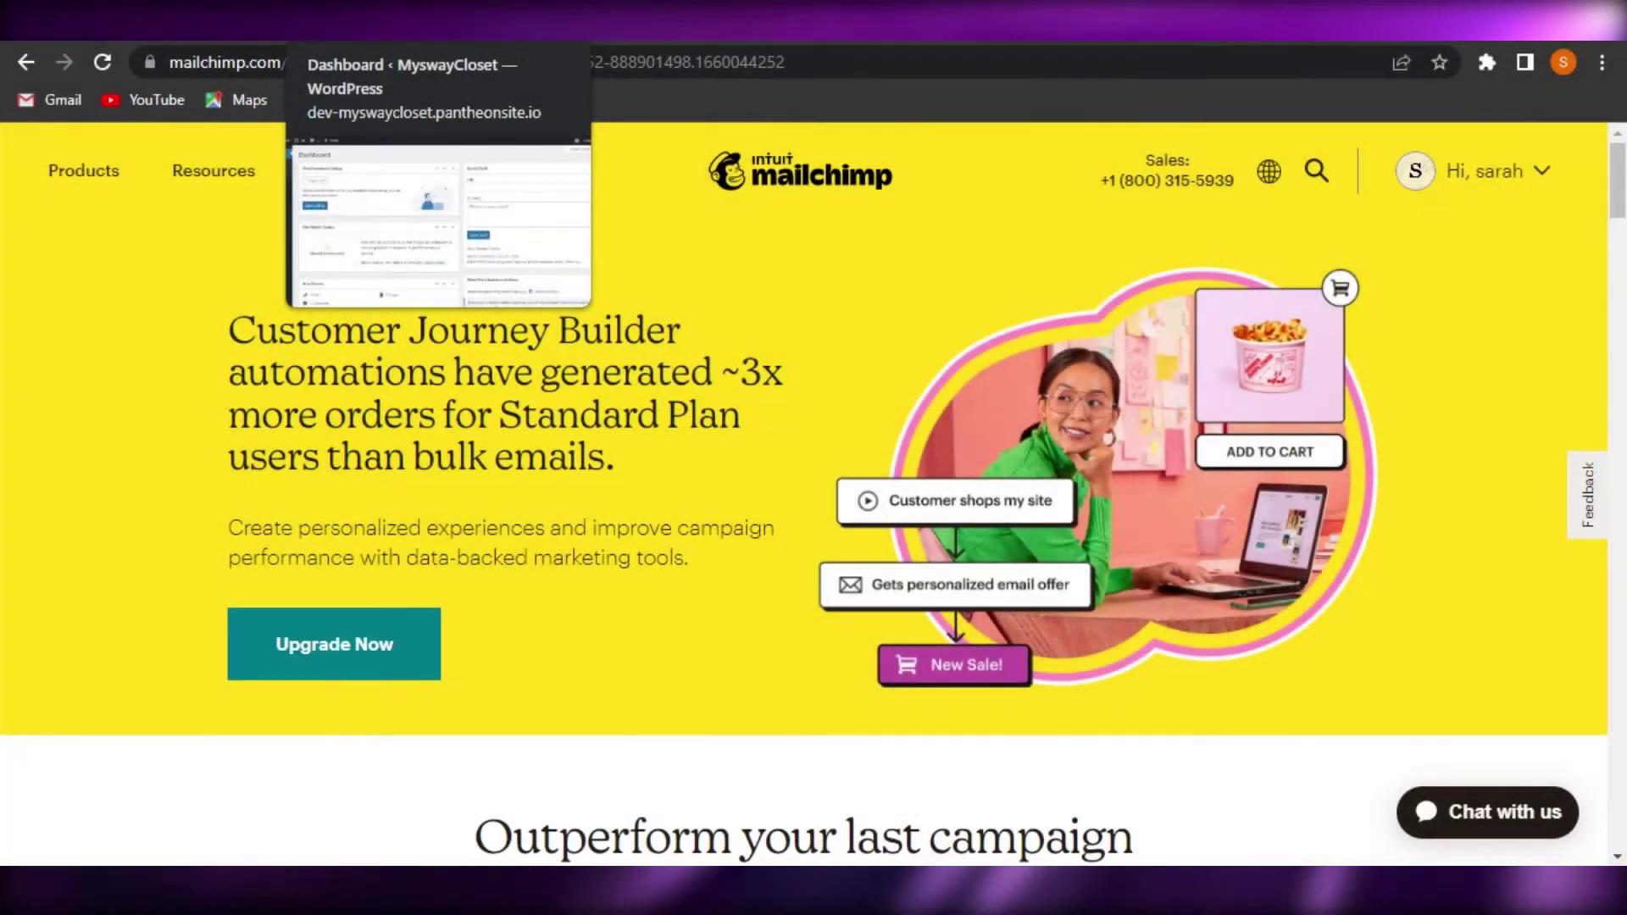
Switch between the WordPress dashboard and Mailchimp homepage tabs, ending on the dashboard
click(356, 21)
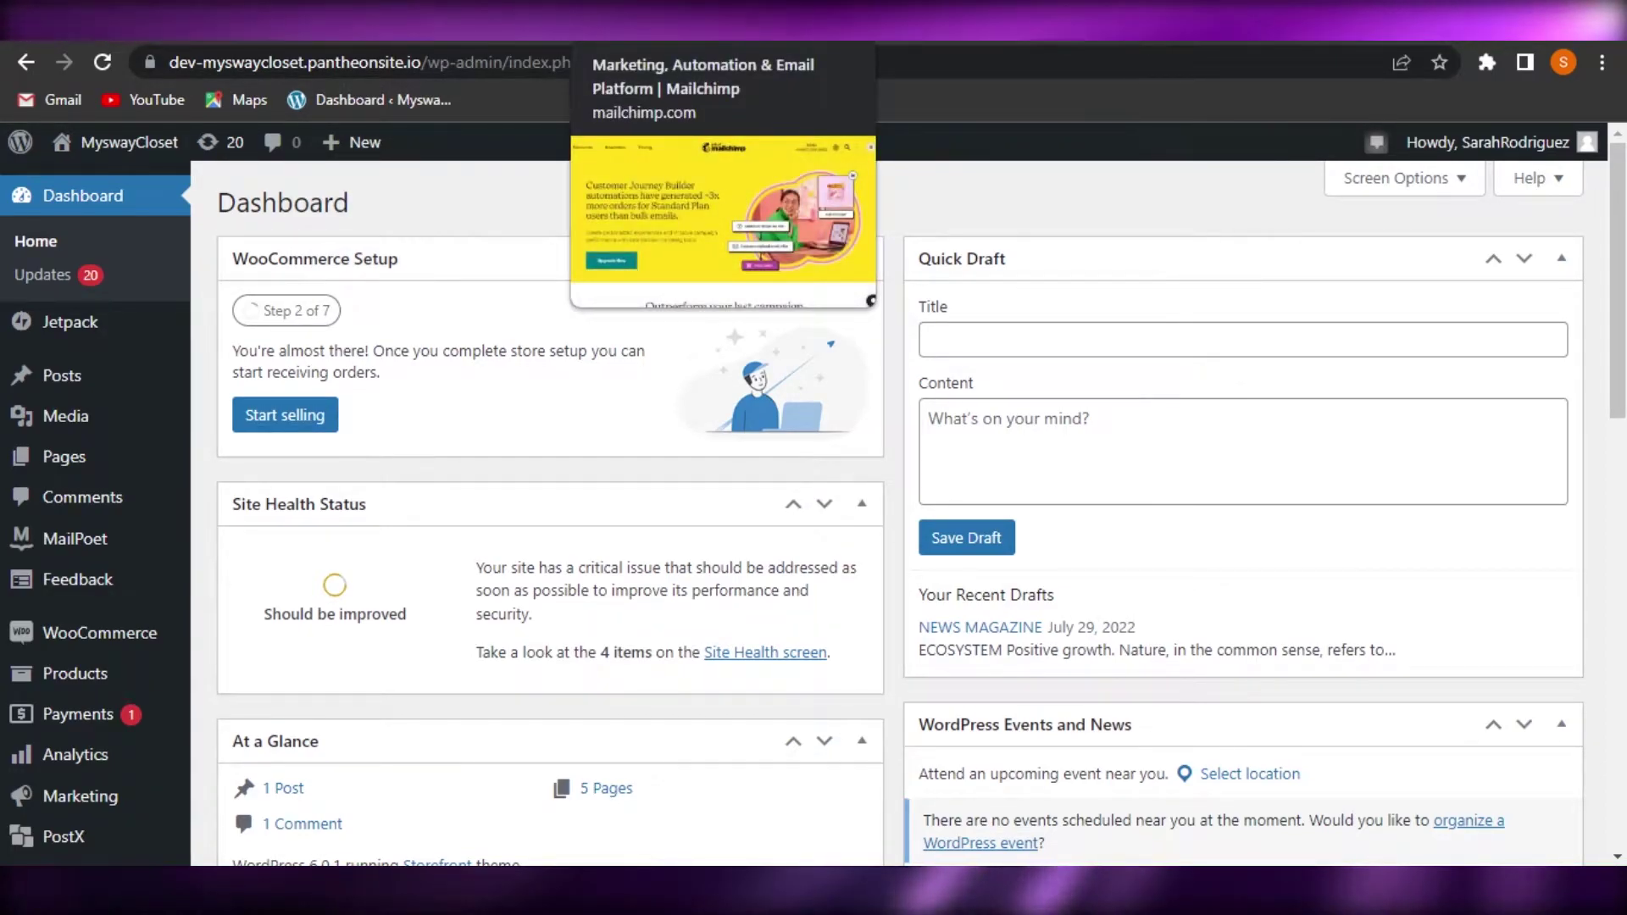
key(ctrl+Tab)
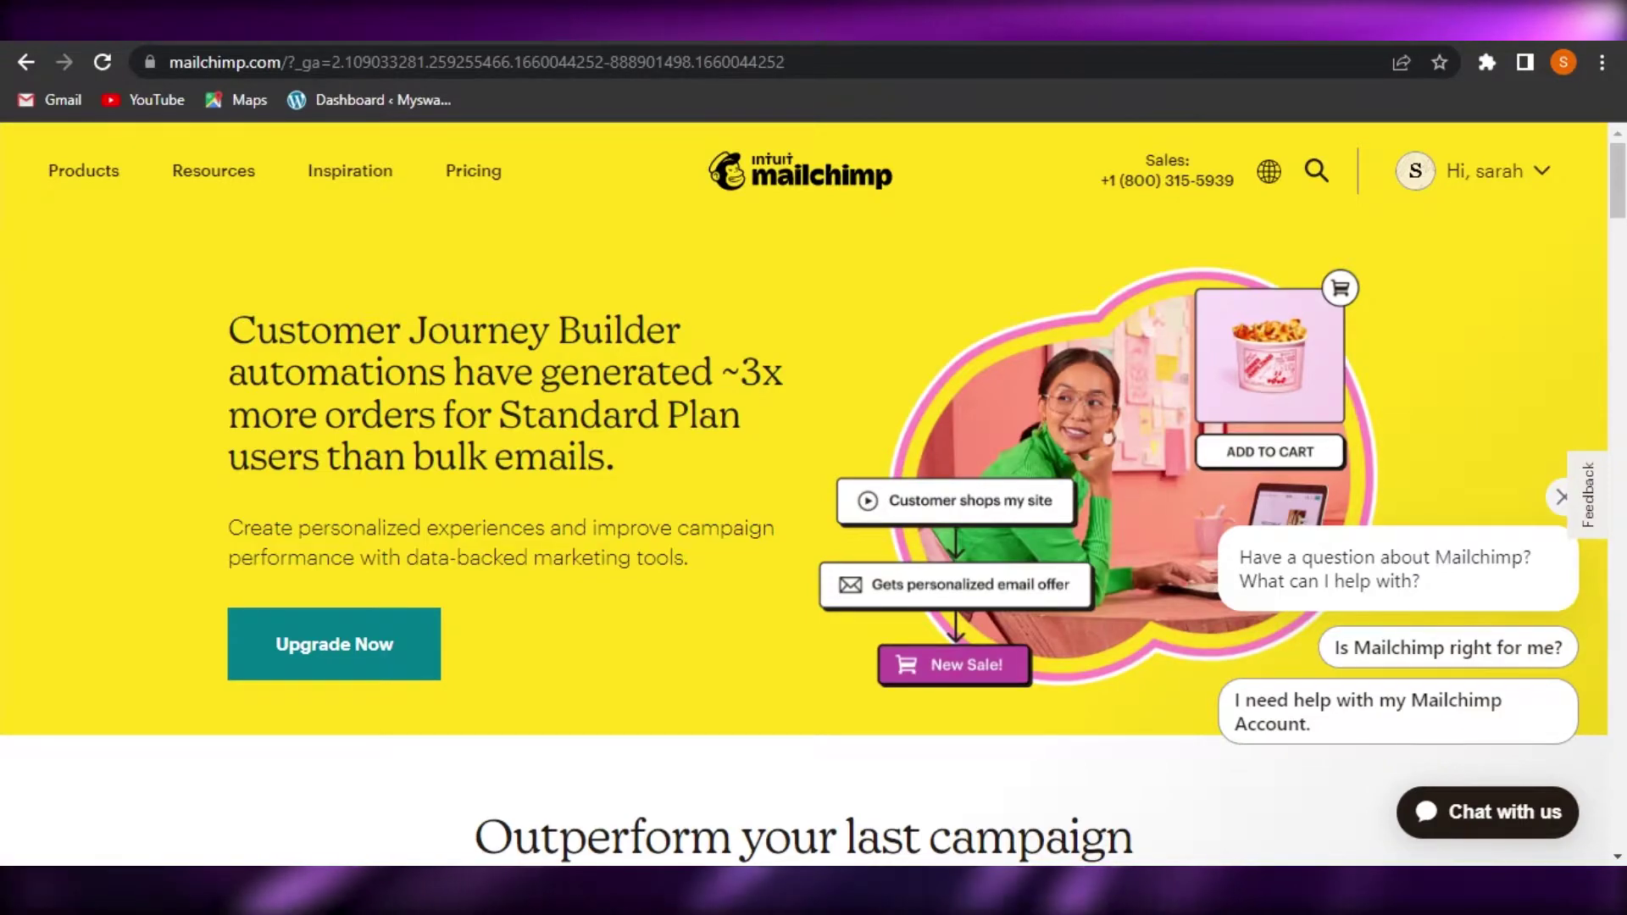
key(ctrl+Tab)
key(ctrl+Tab)
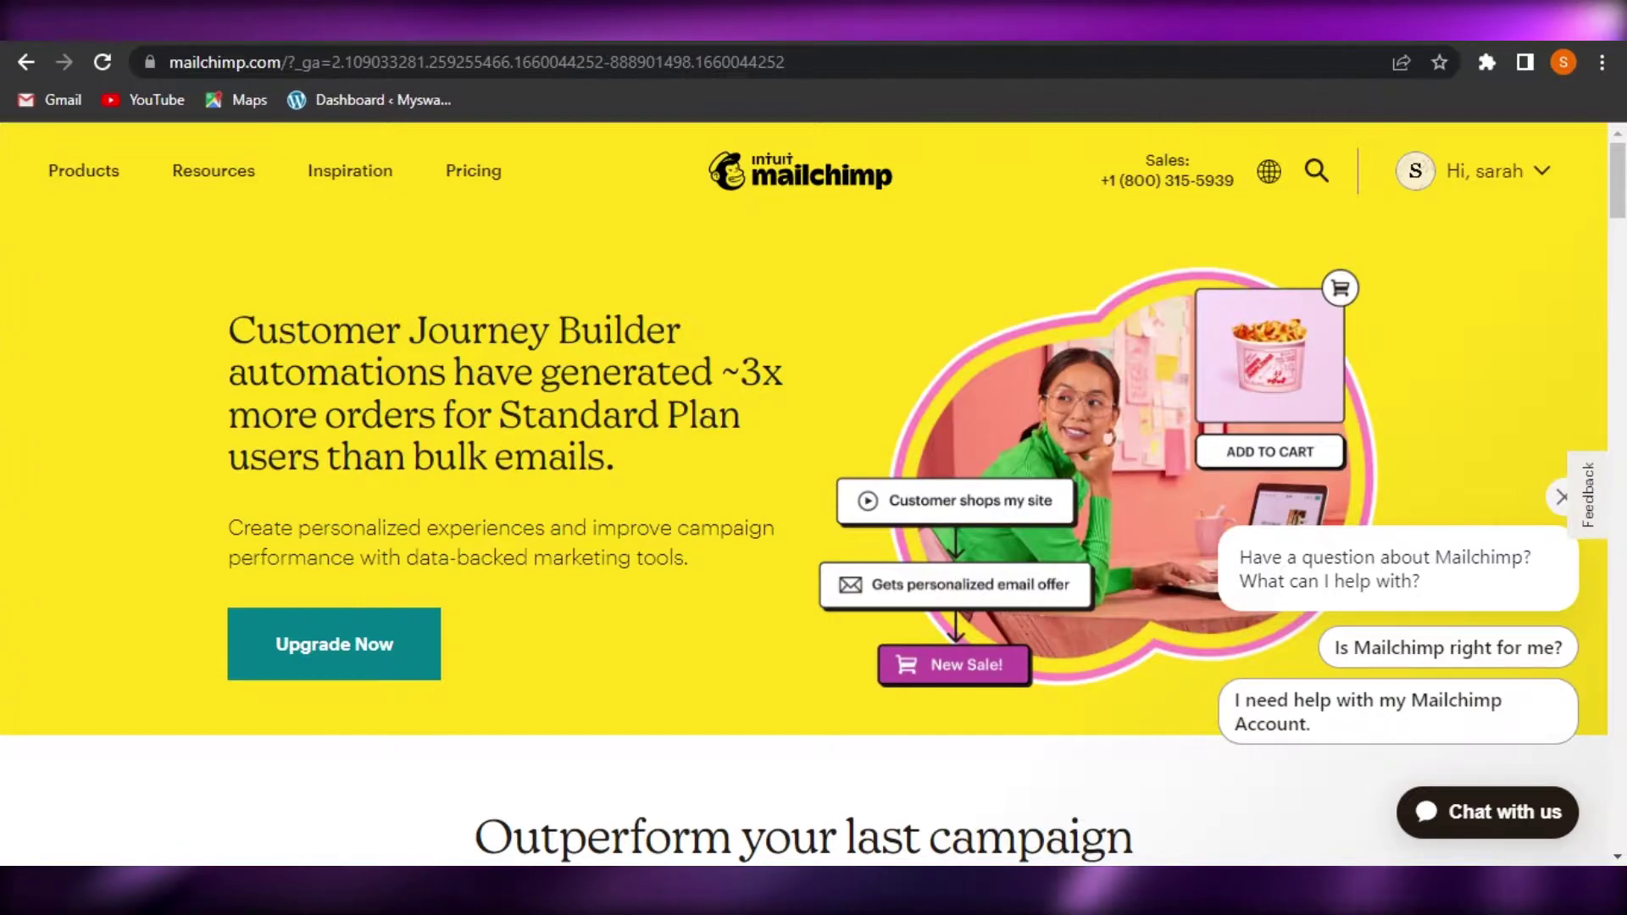
key(ctrl+Tab)
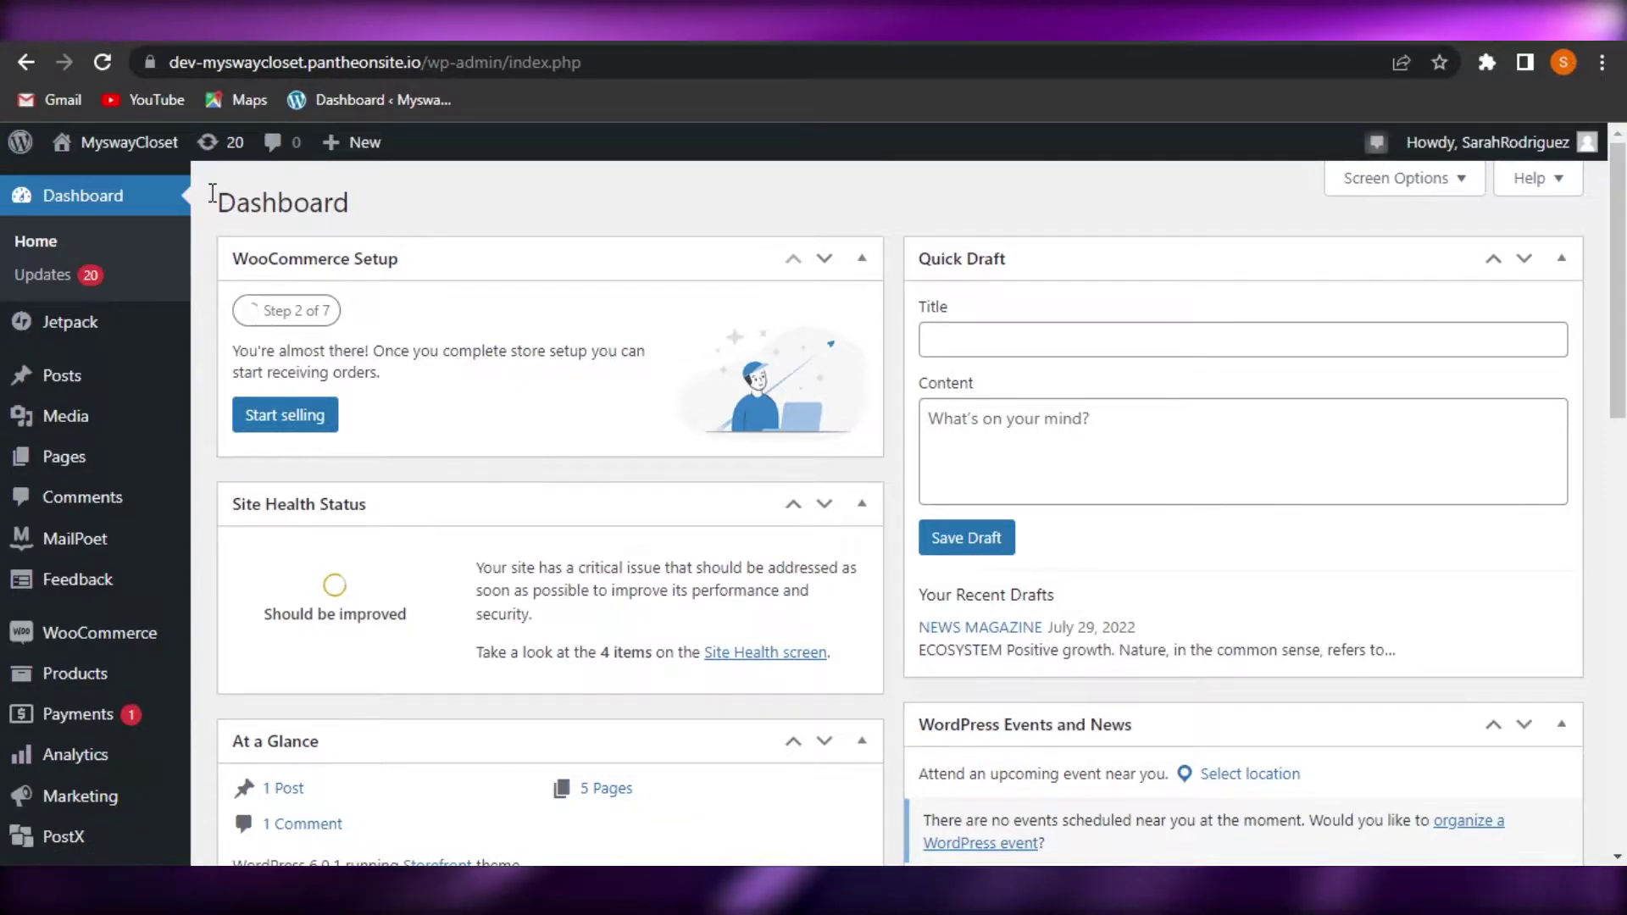
Go back to the Mailchimp homepage briefly and scroll through it
mouse_move(150, 387)
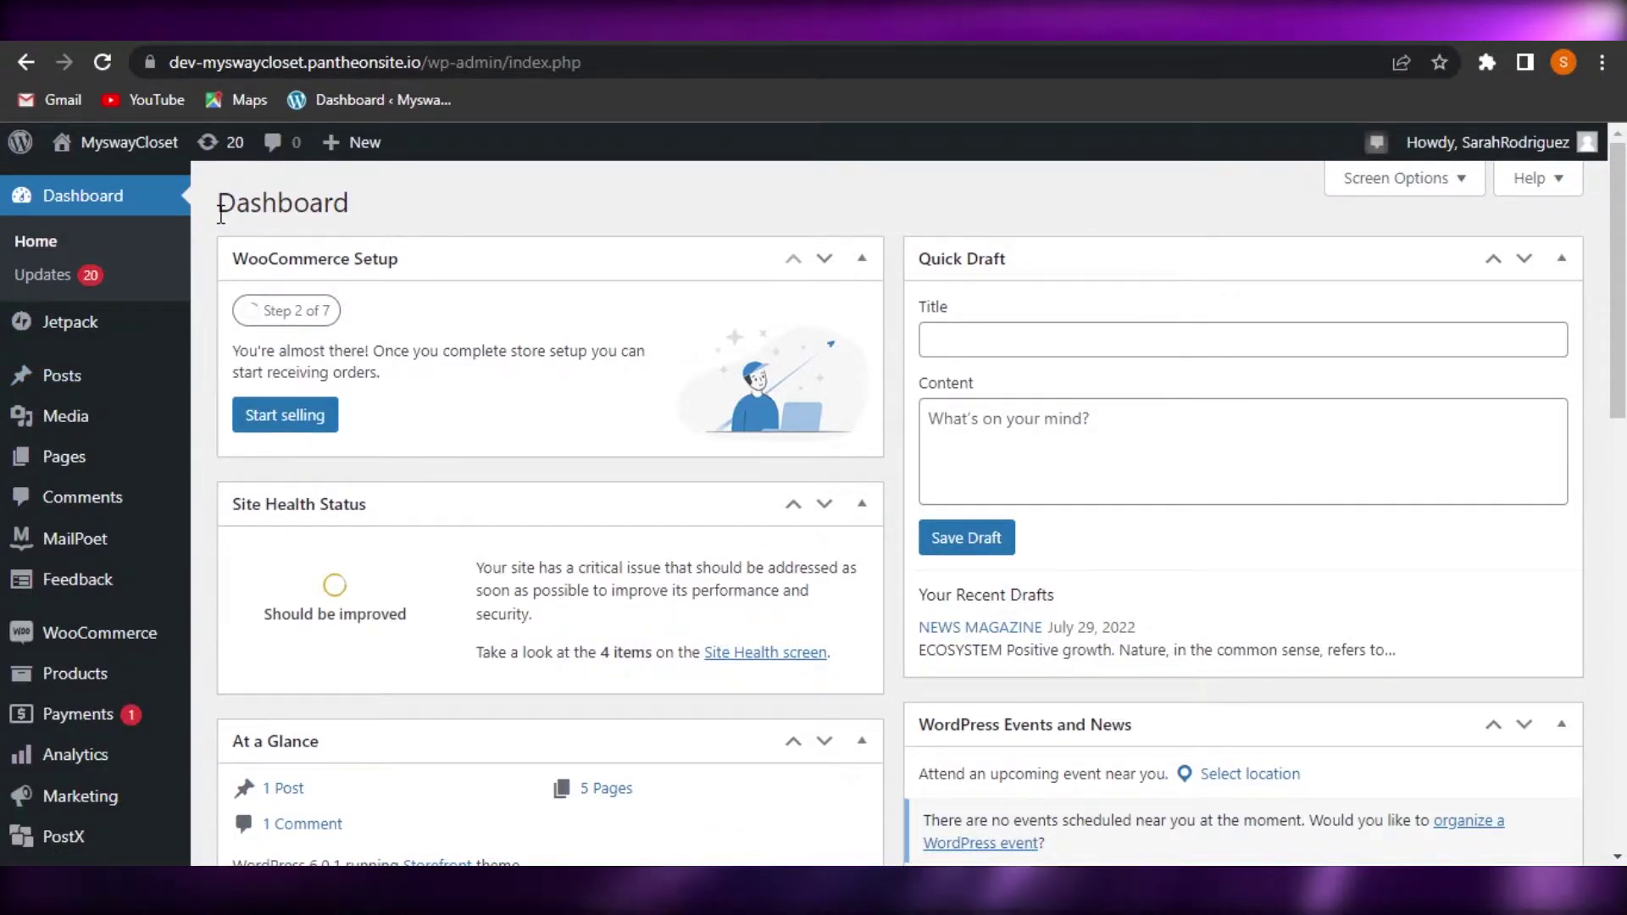
click(520, 38)
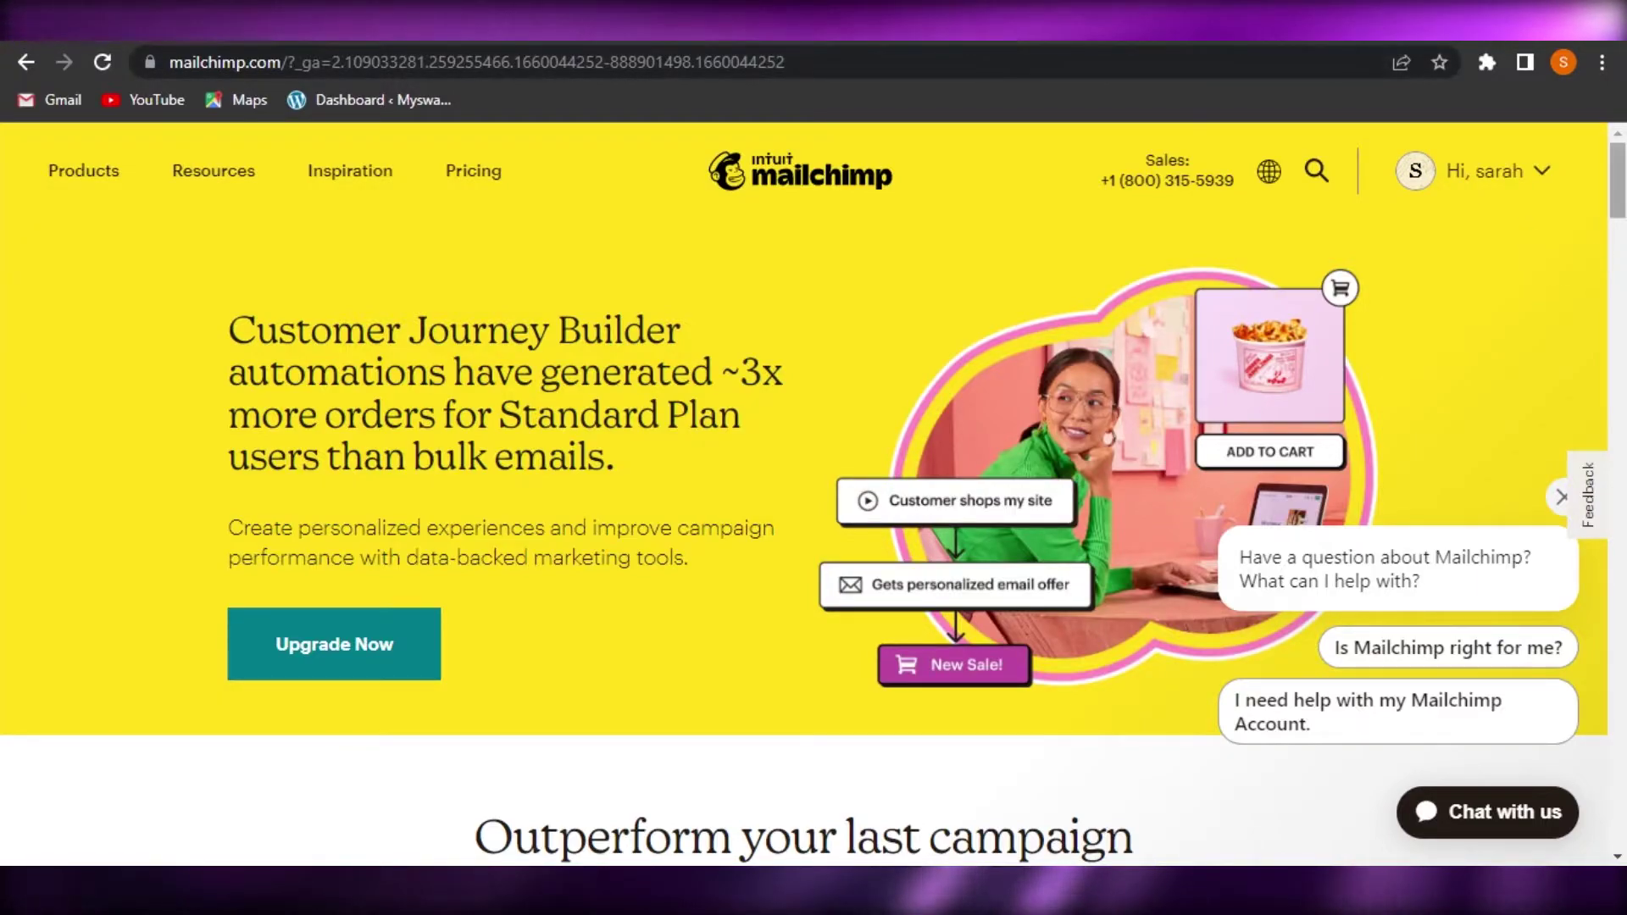
scroll(813, 491, down, 9)
scroll(813, 492, down, 8)
scroll(814, 491, up, 20)
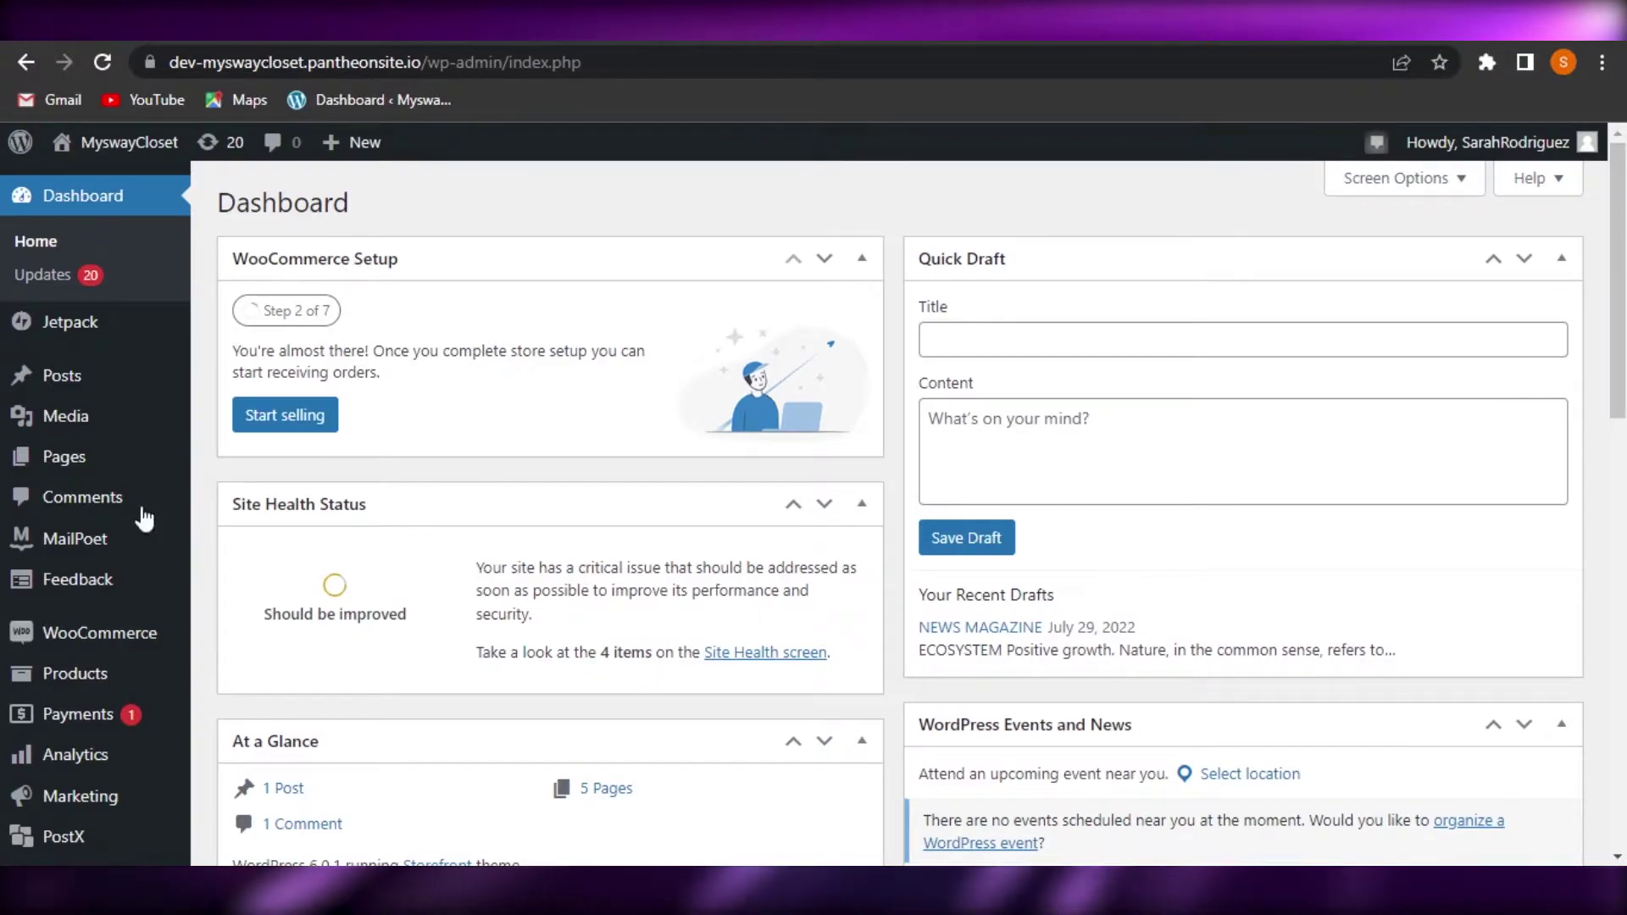
Find Mailchimp for WooCommerce with a 'mailchimp' plugin search, then install and activate it
scroll(1264, 312, down, 3)
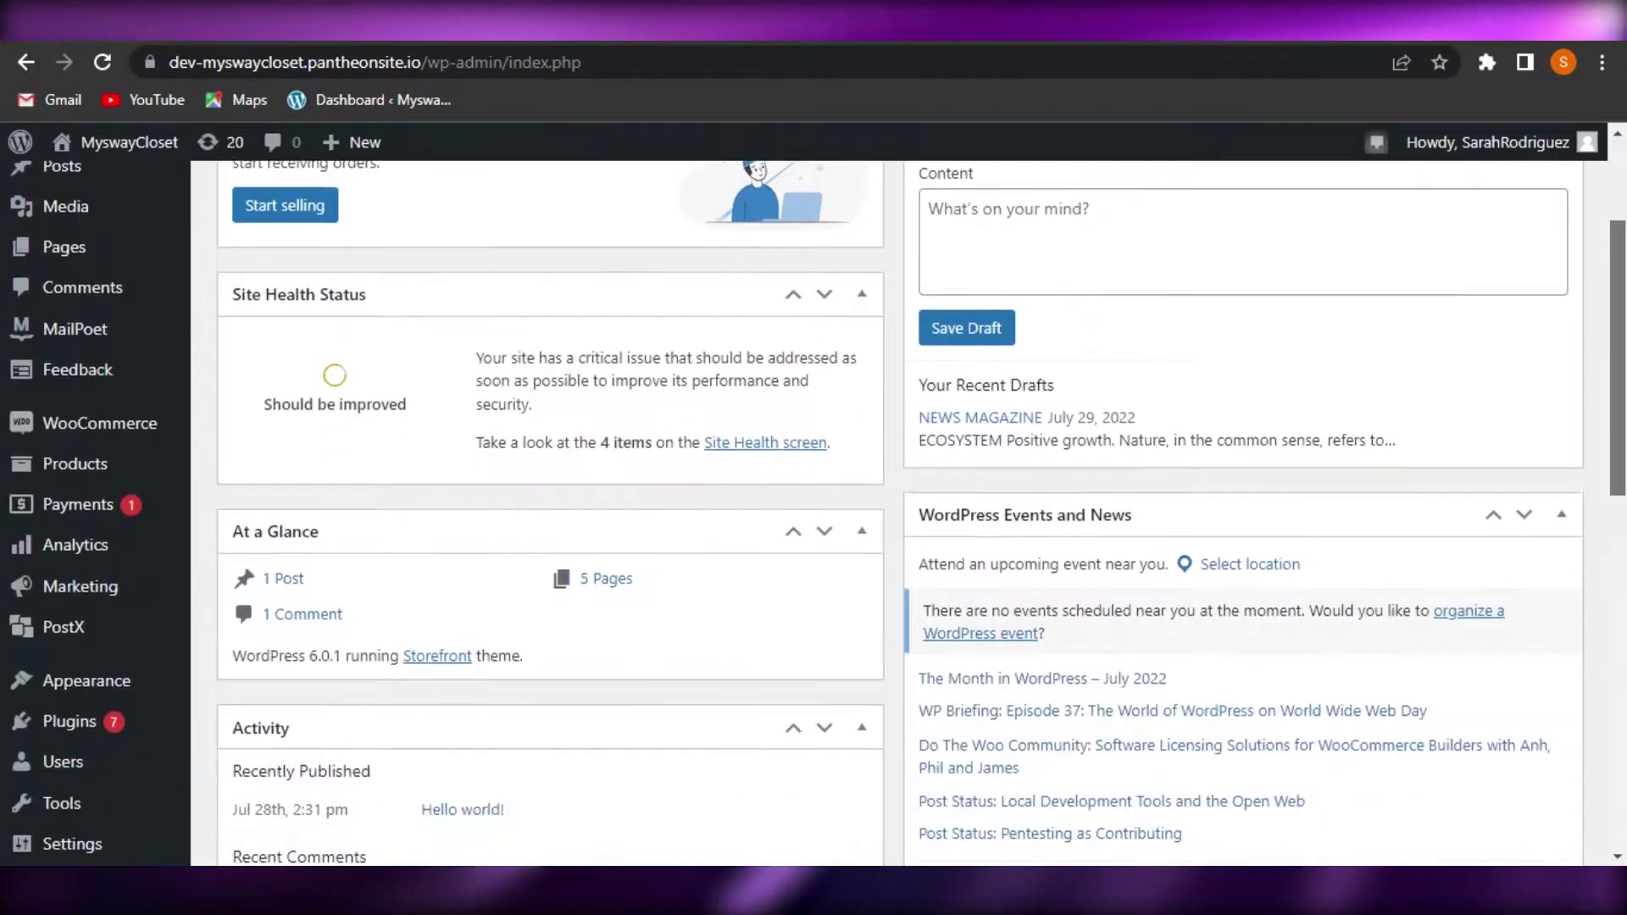
scroll(389, 410, down, 3)
mouse_move(58, 691)
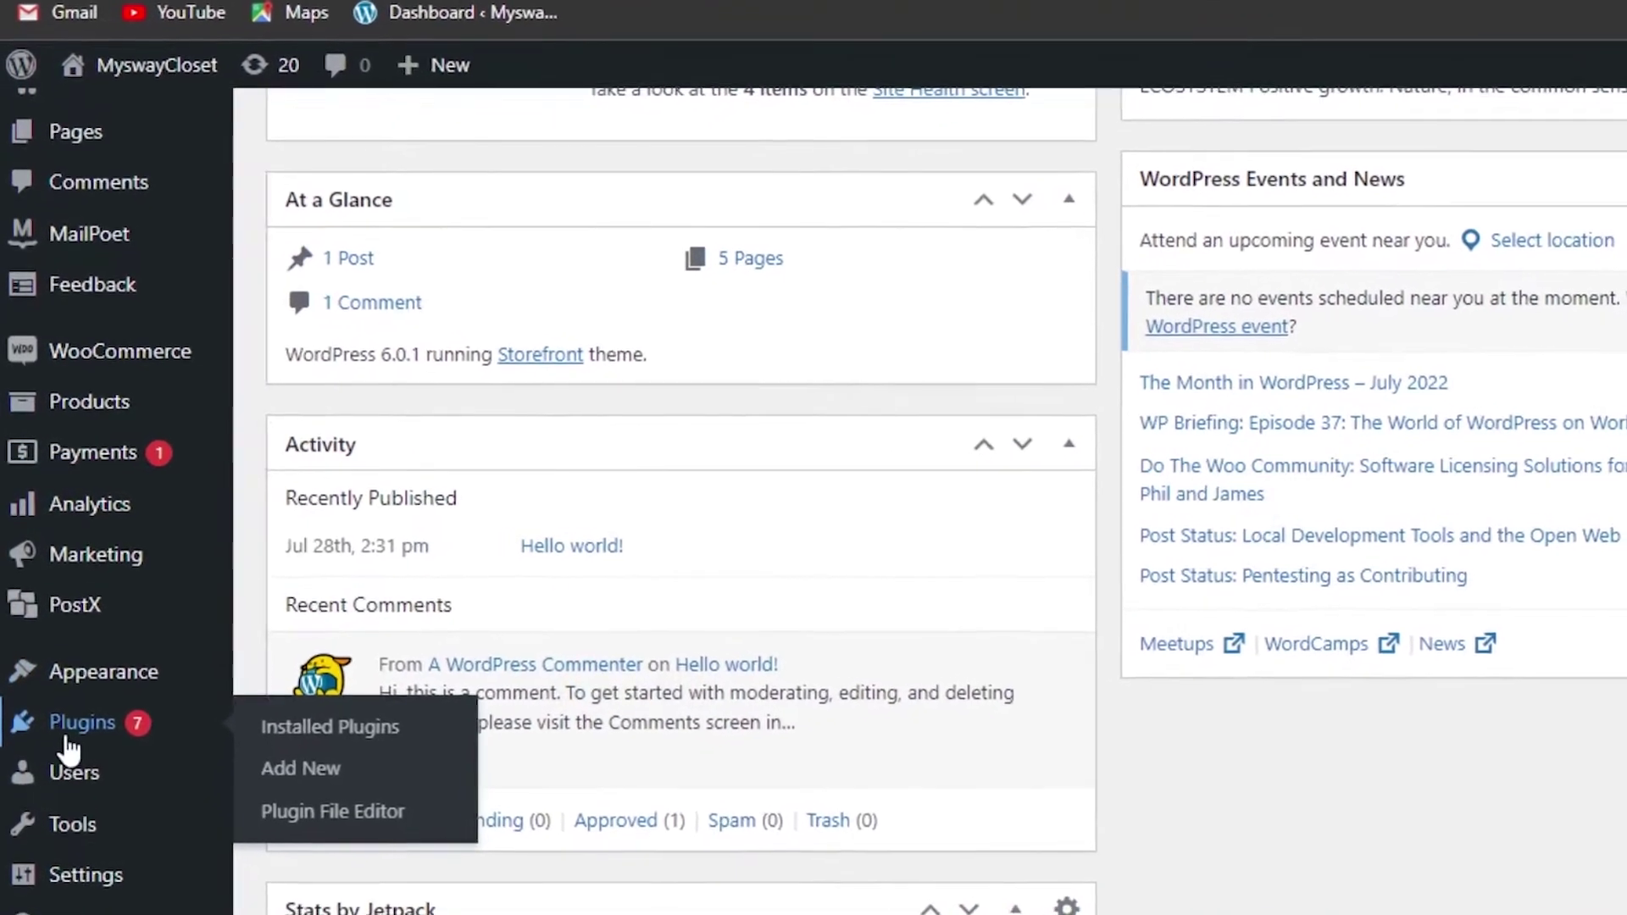
click(332, 781)
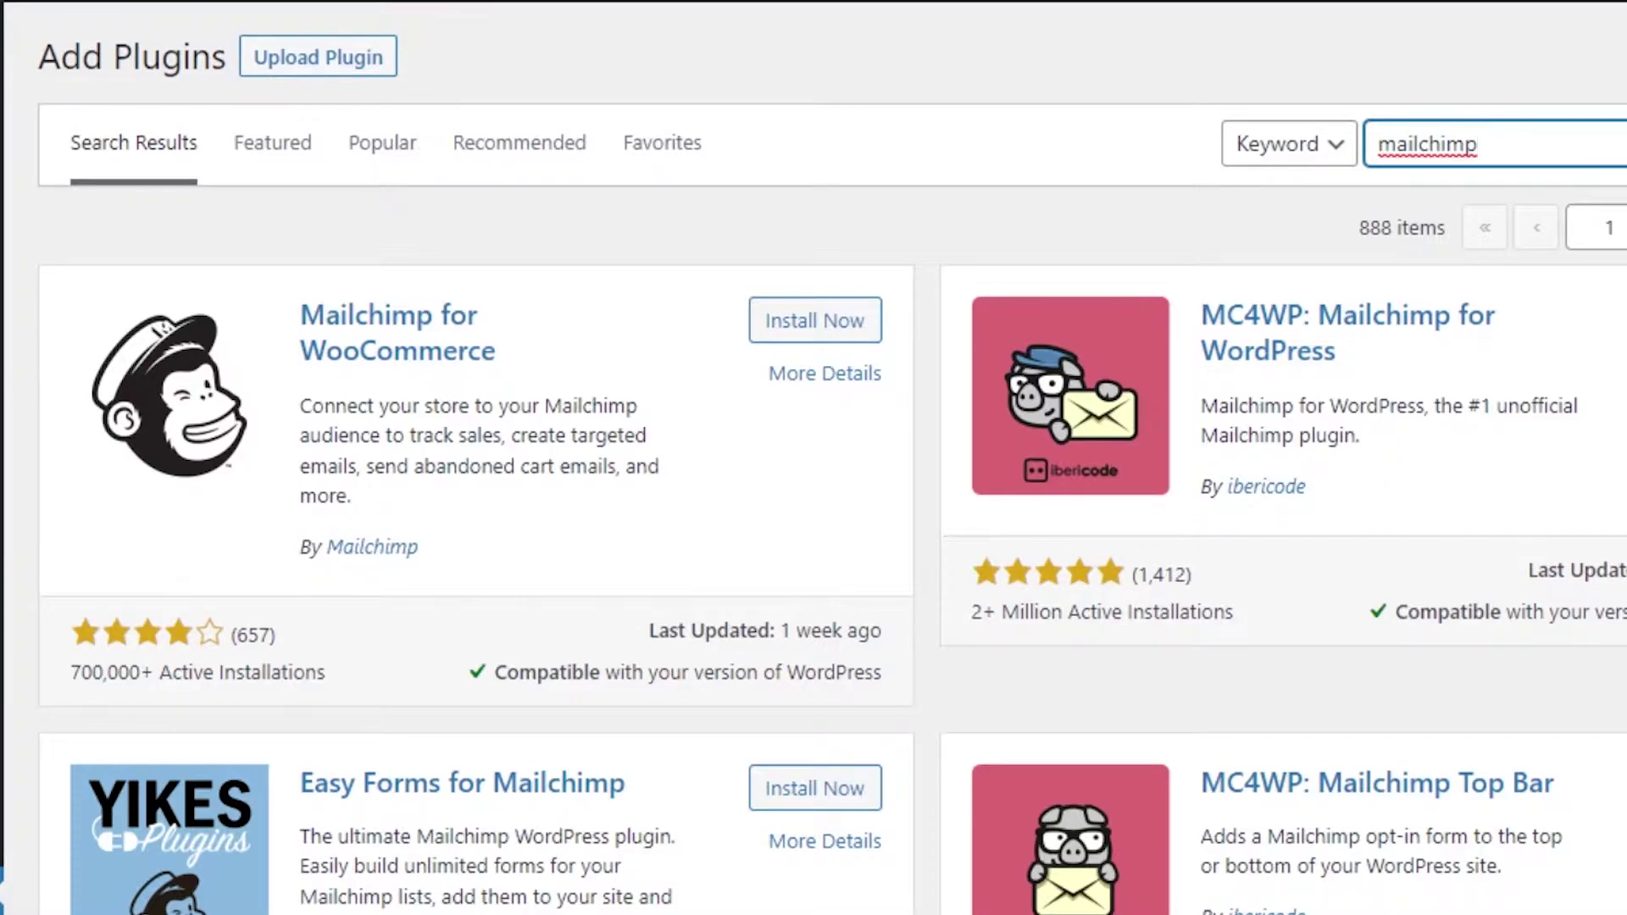
mouse_move(2, 475)
click(809, 319)
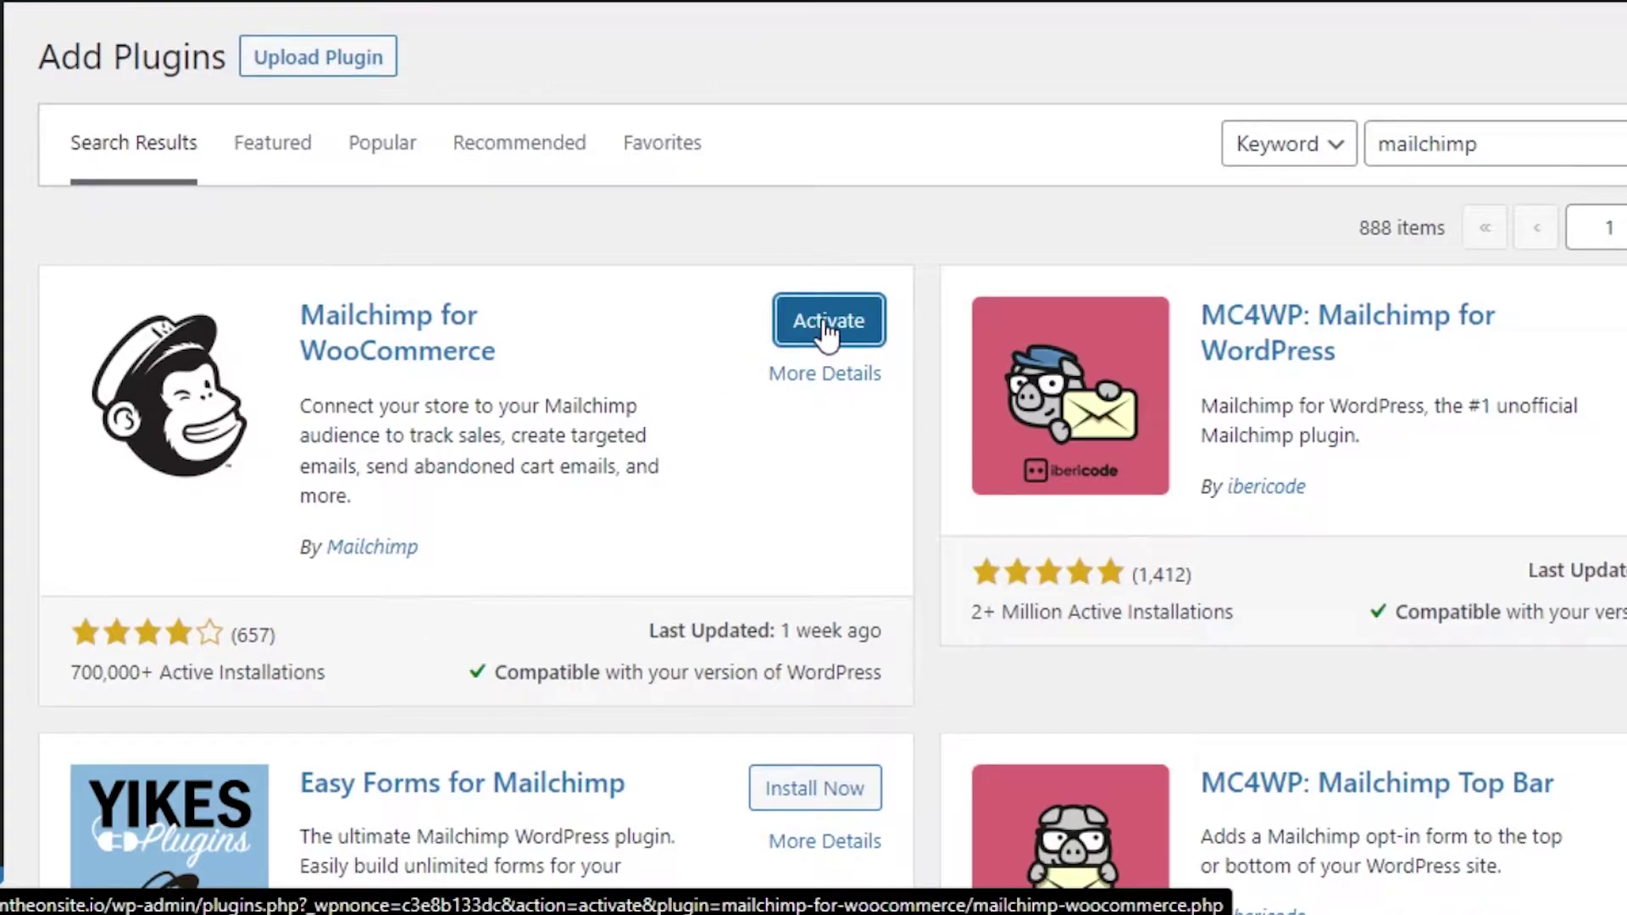
click(827, 332)
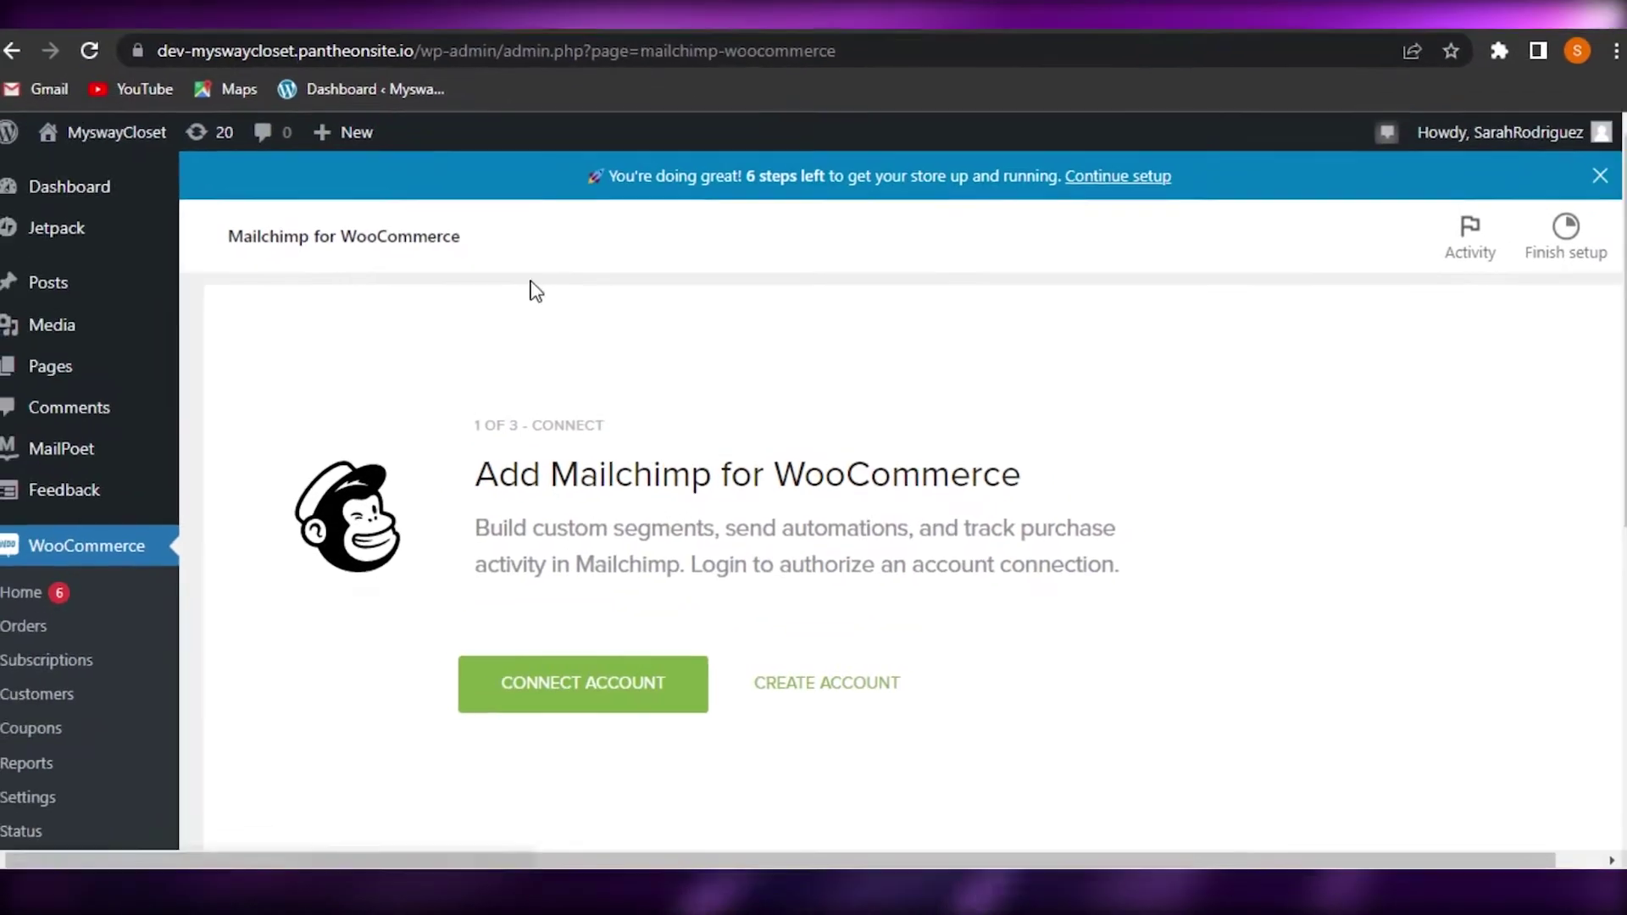
Connect the Mailchimp account by logging in with the saved credentials and allowing the plugin access
scroll(1390, 472, down, 2)
scroll(1391, 472, up, 2)
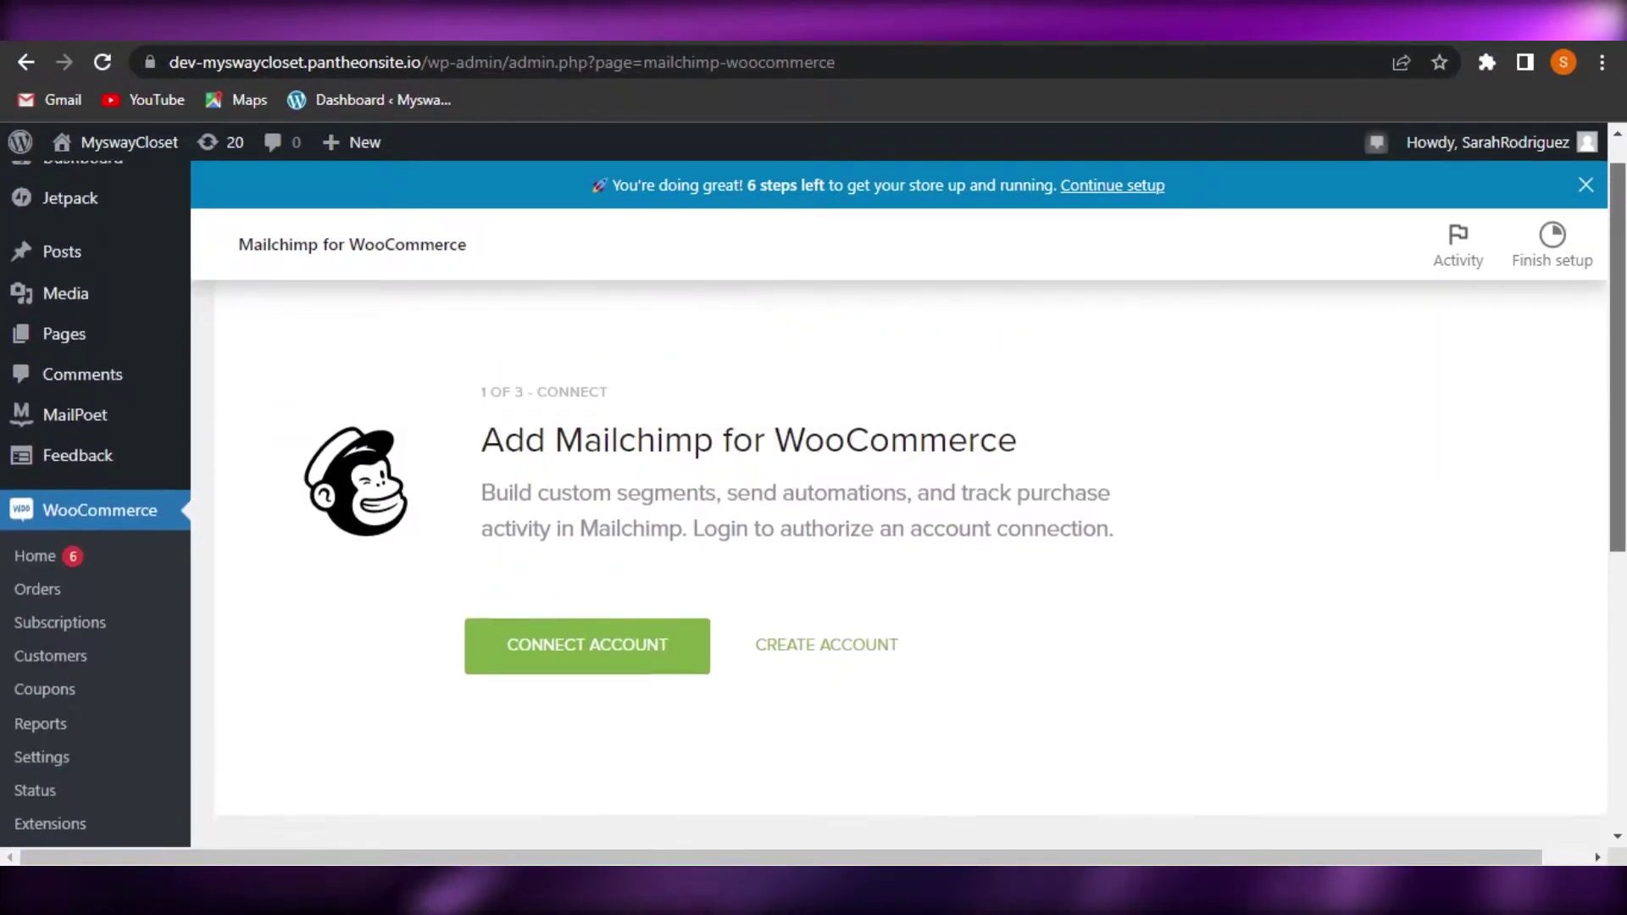
click(556, 669)
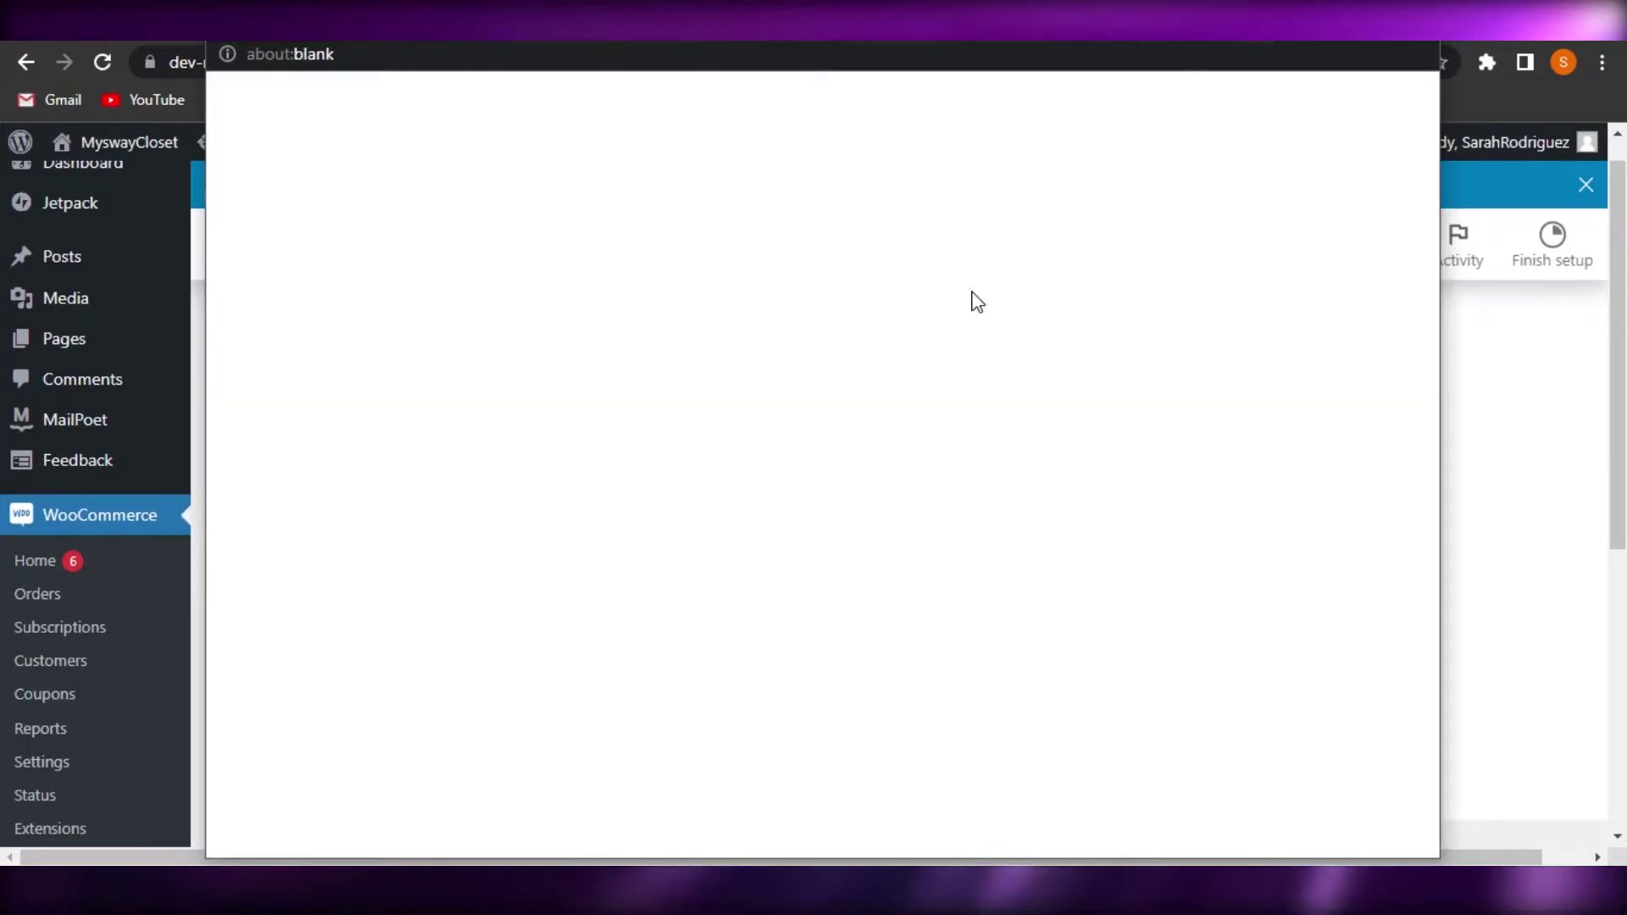
click(664, 367)
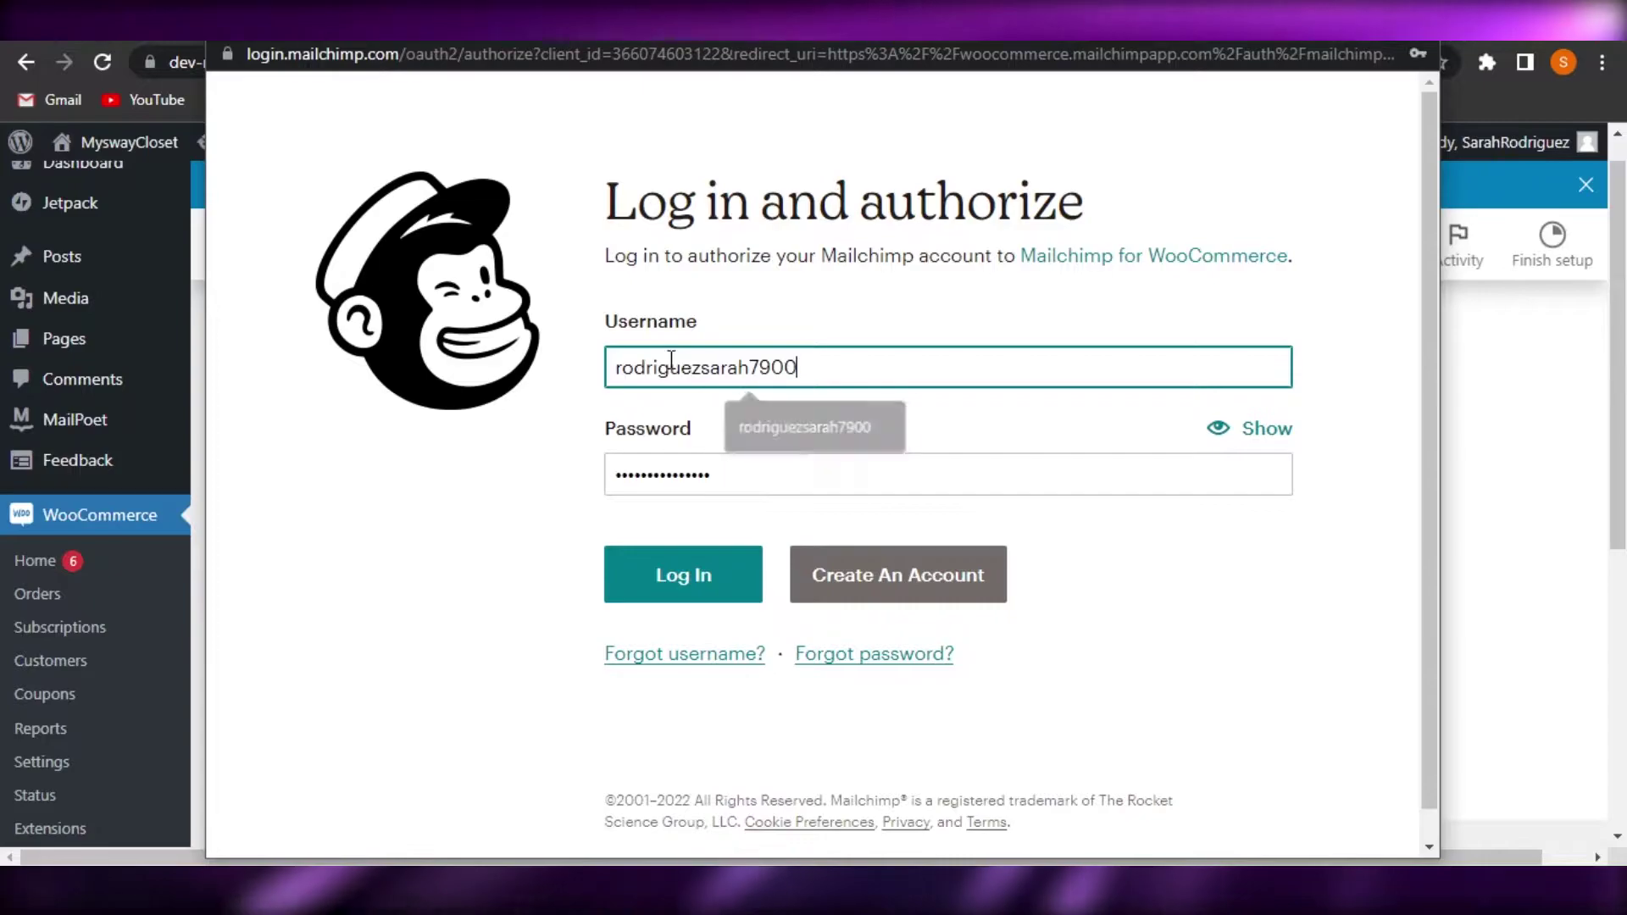
click(788, 424)
click(679, 578)
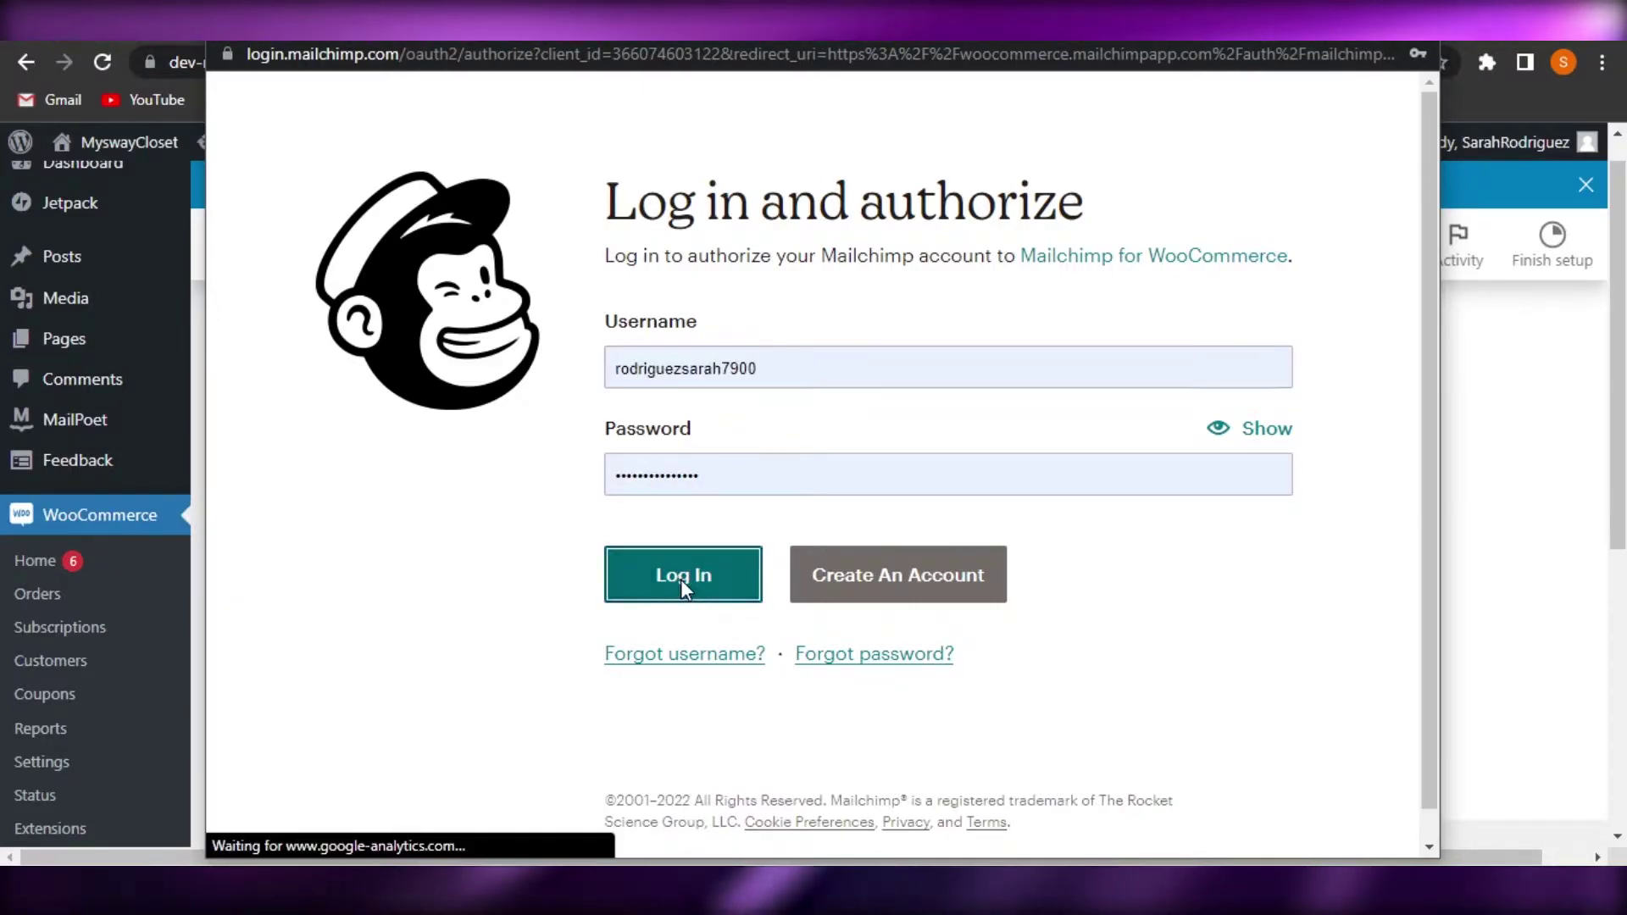
scroll(1429, 359, down, 2)
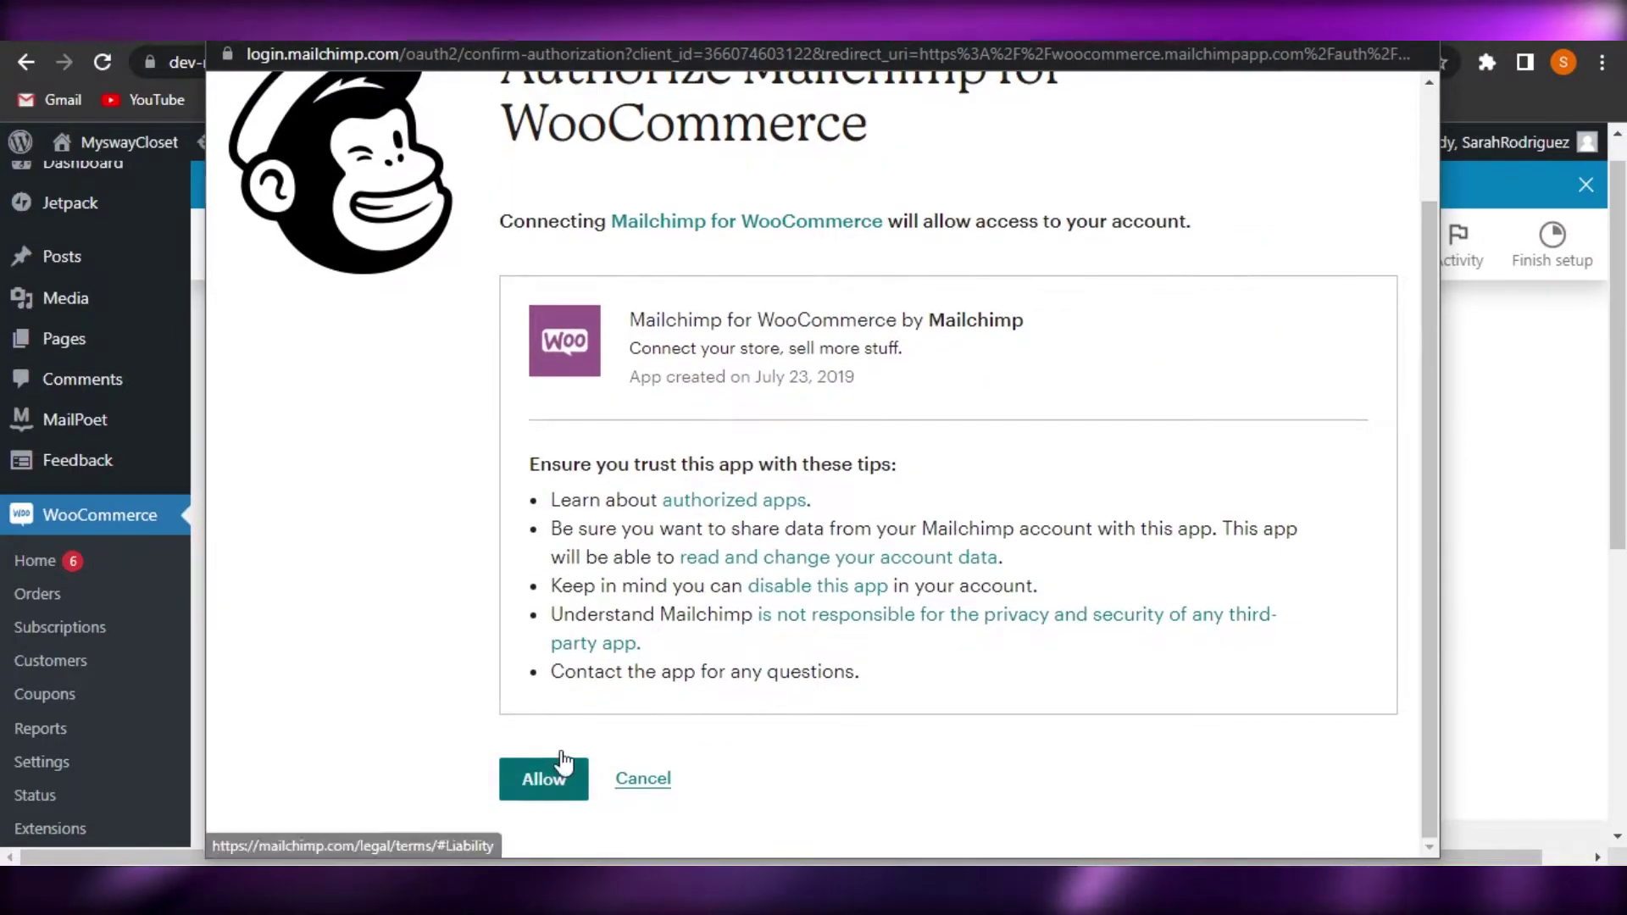
click(540, 788)
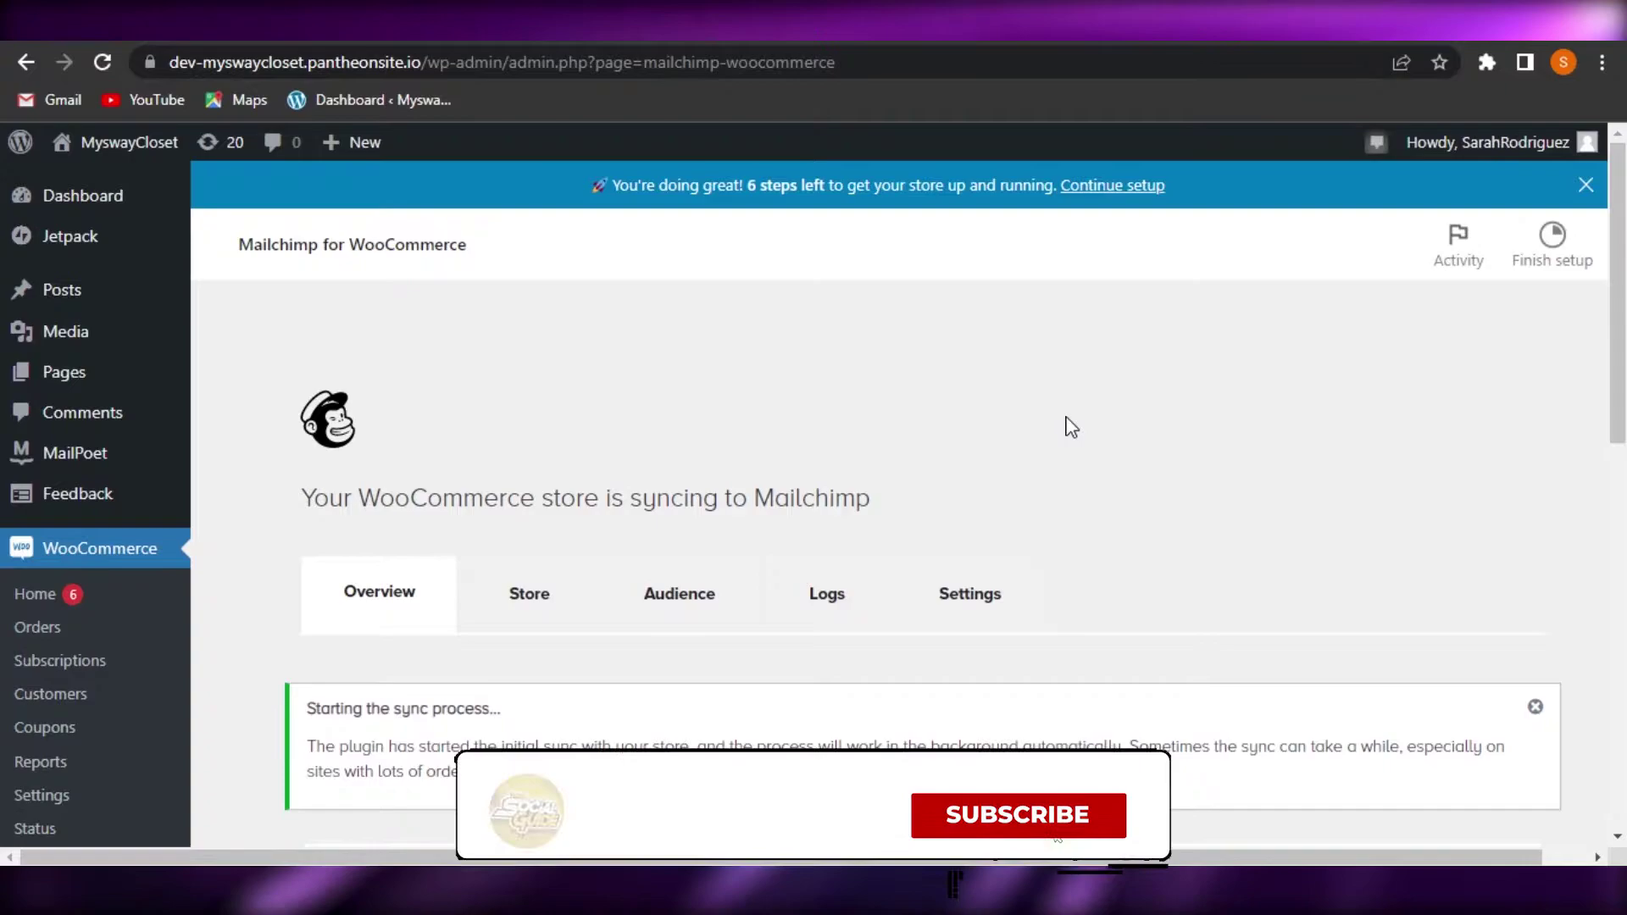
Close the blue '6 steps left' setup banner on the sync overview while the initial sync runs
scroll(1068, 426, down, 6)
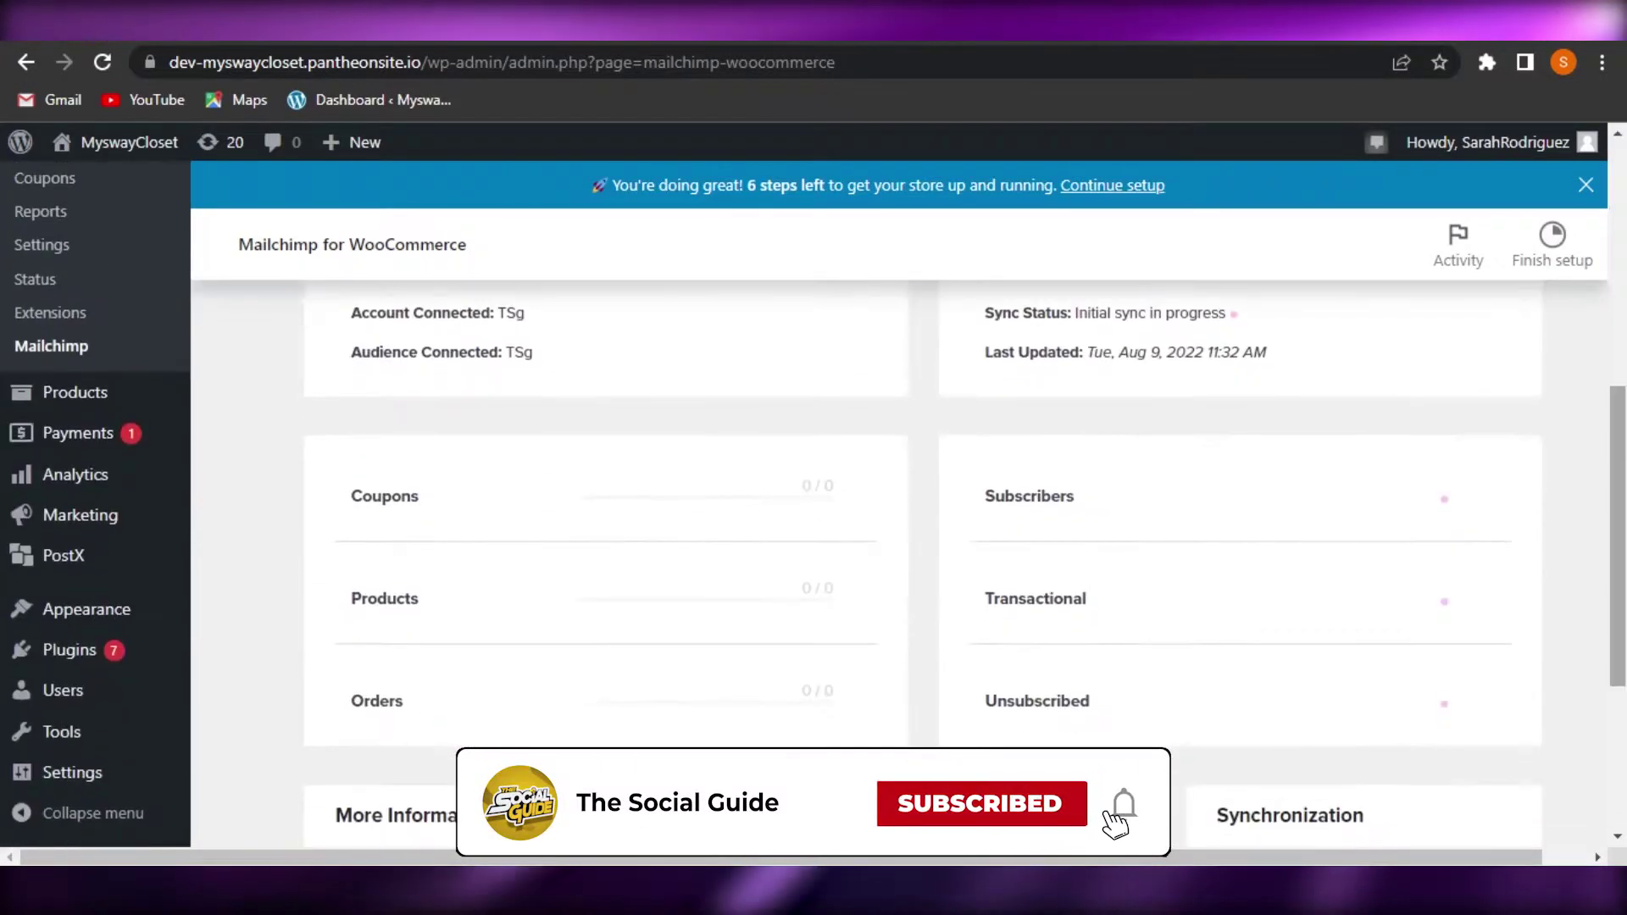
scroll(898, 509, down, 4)
scroll(898, 509, up, 9)
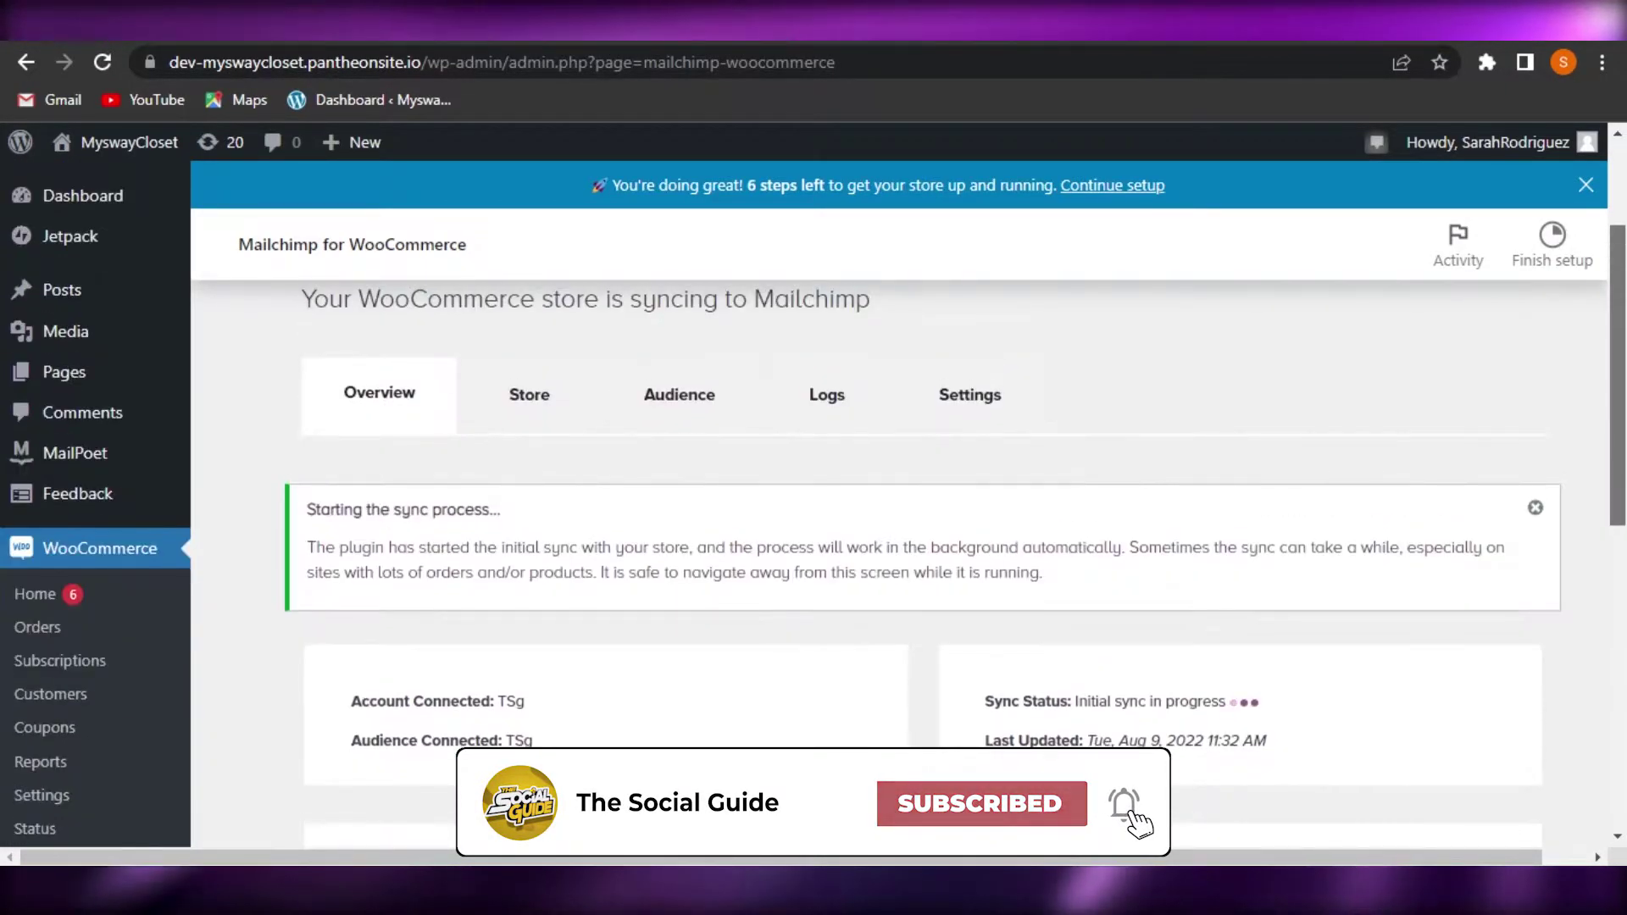
scroll(1620, 488, down, 3)
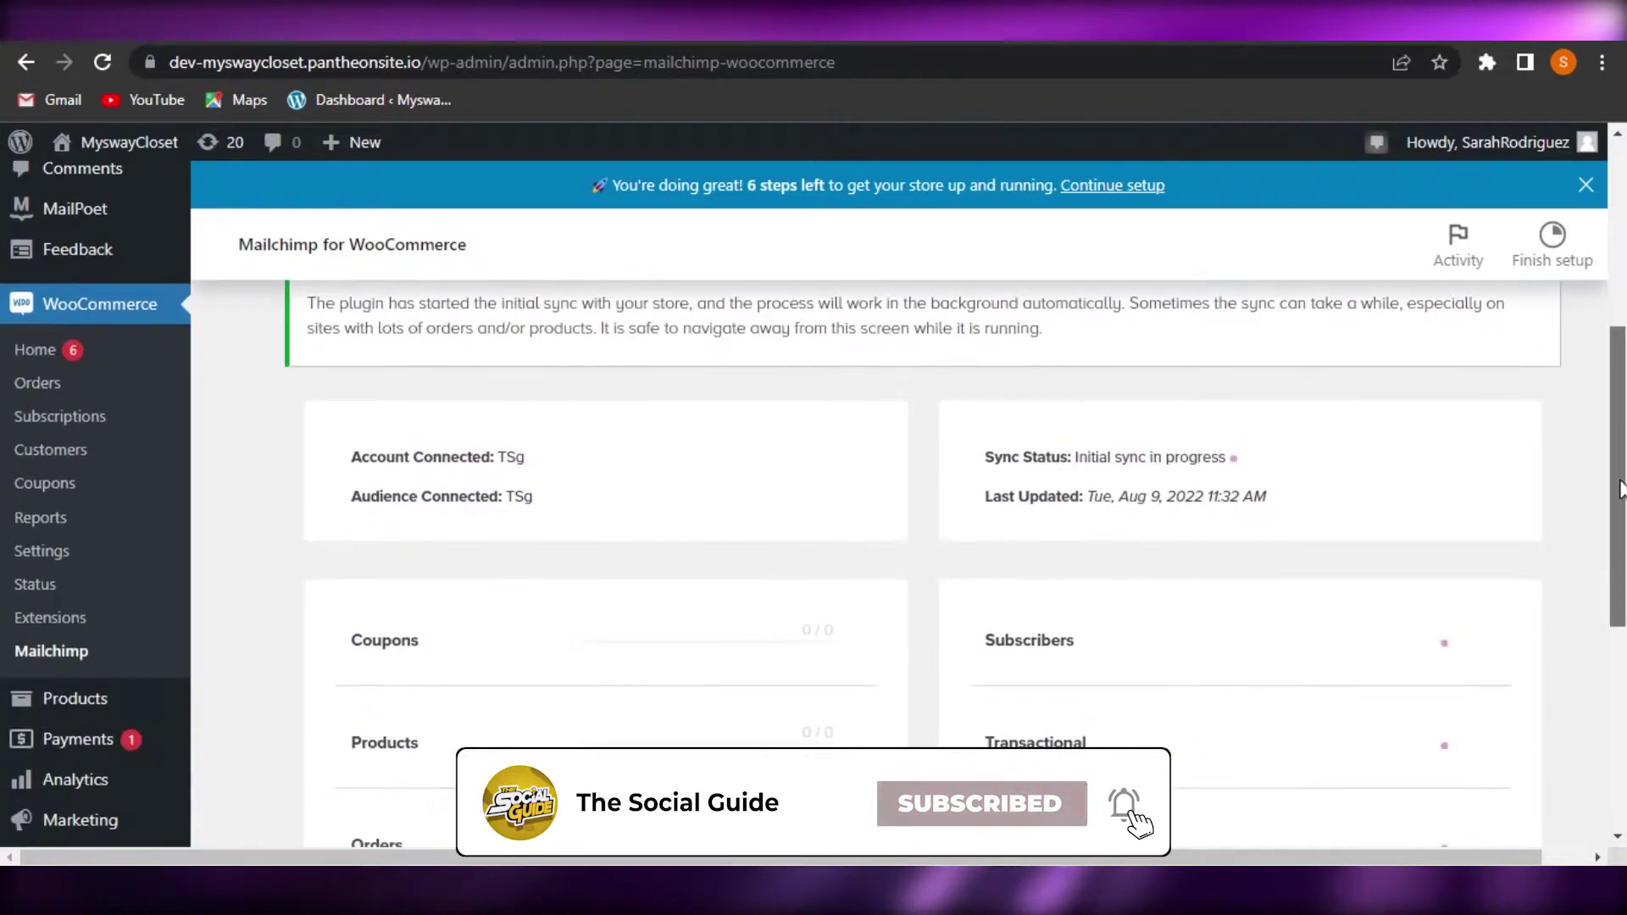
scroll(1620, 488, up, 2)
click(1585, 184)
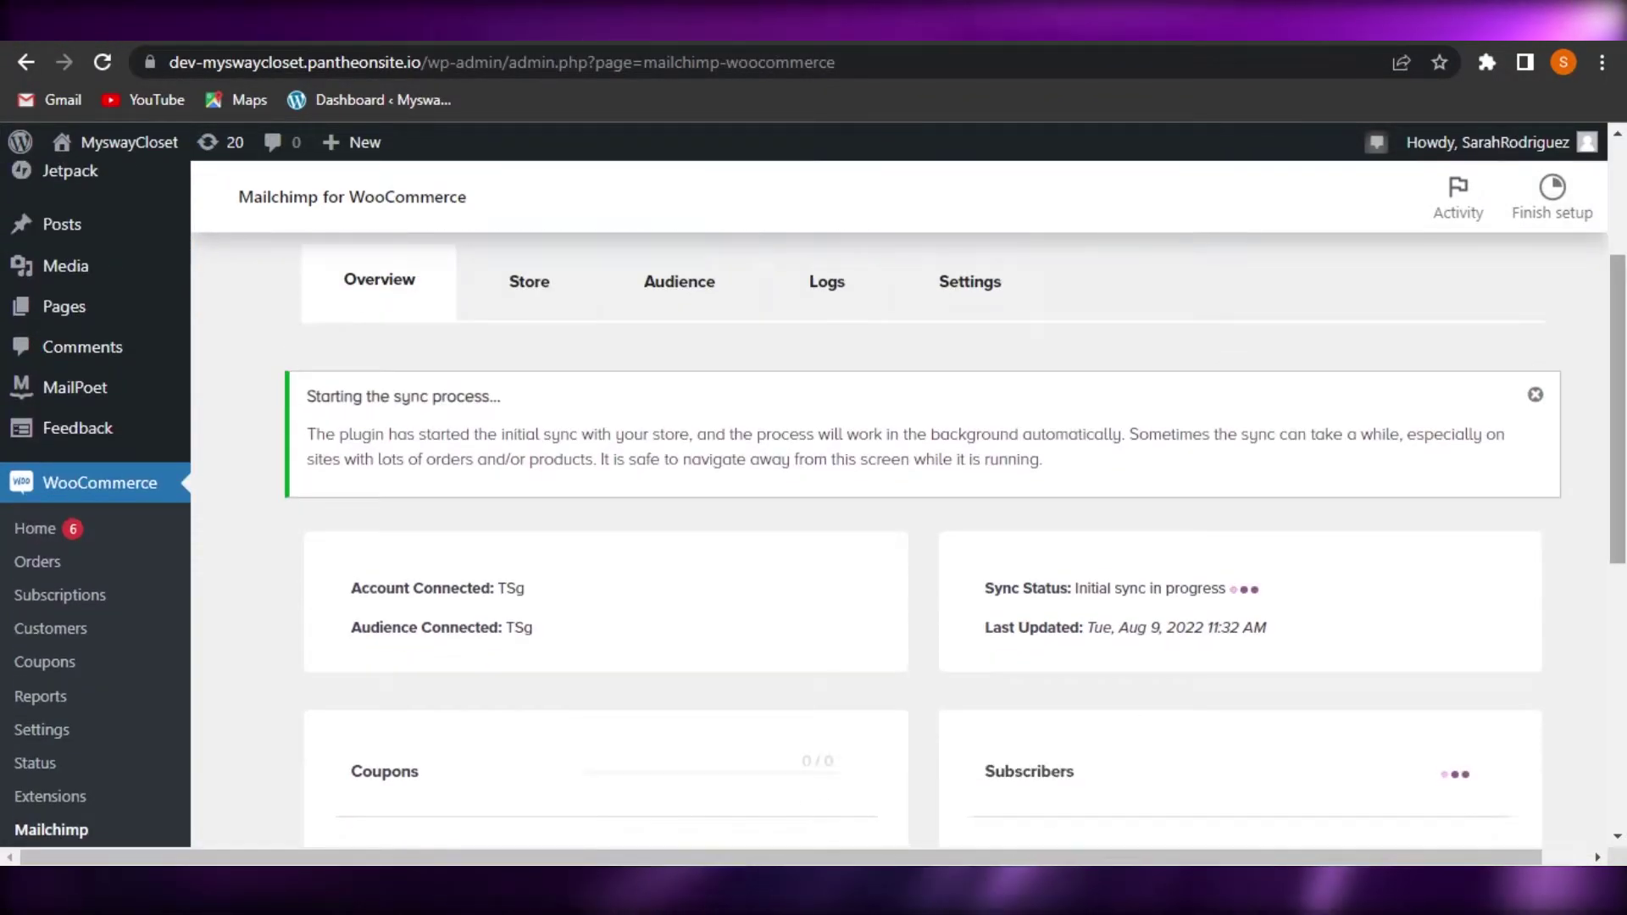
scroll(1235, 319, up, 3)
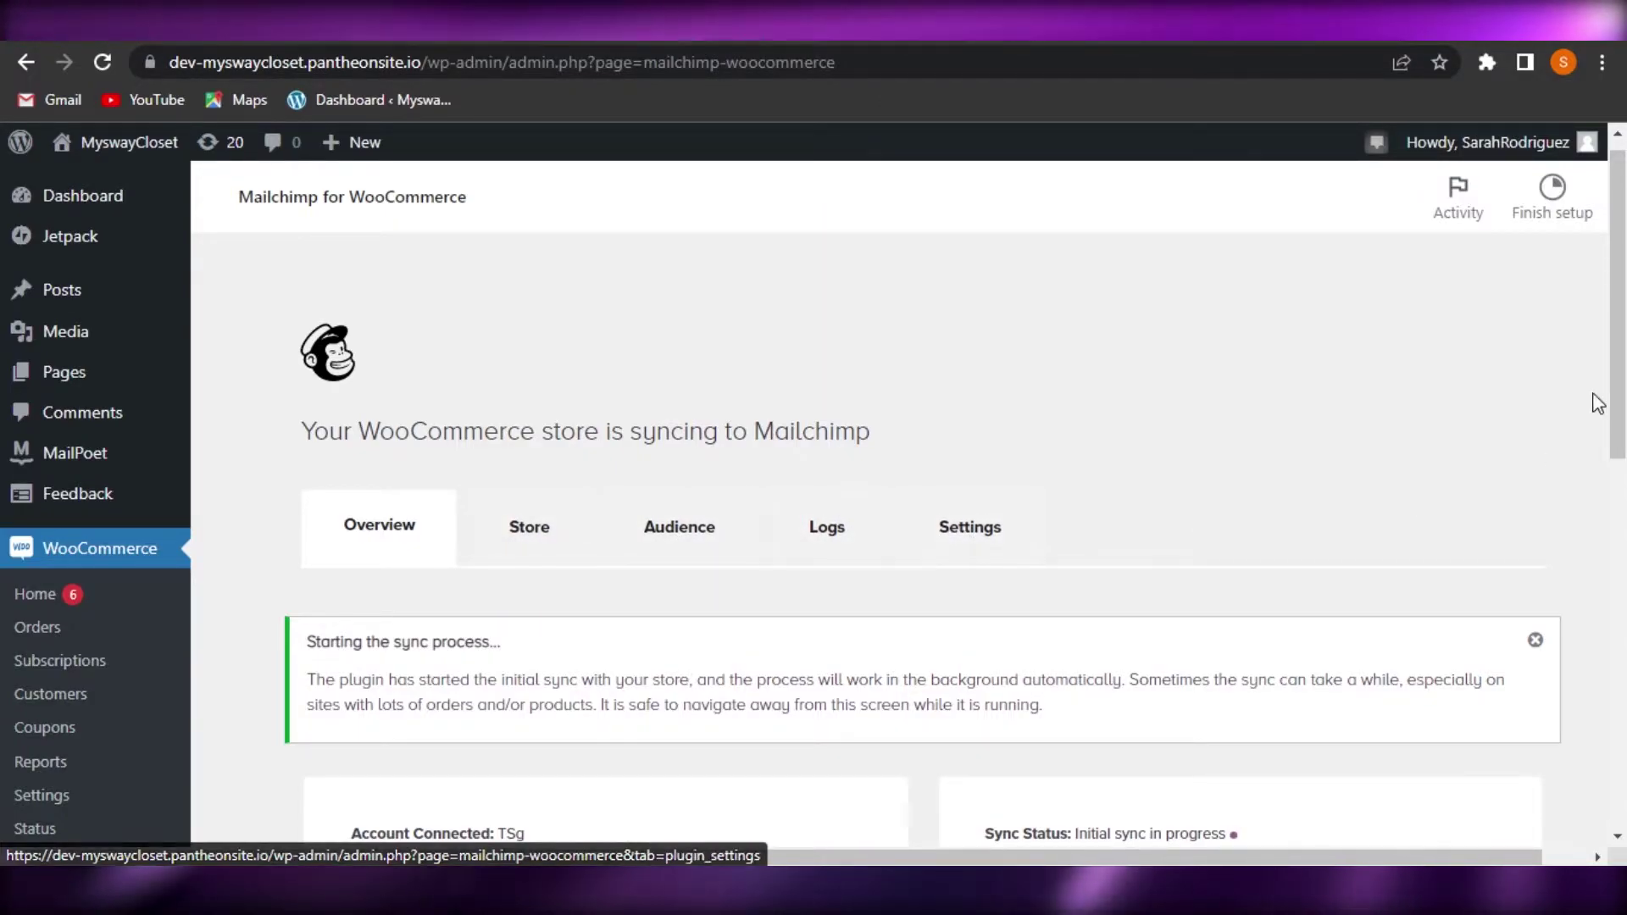
scroll(1590, 399, down, 8)
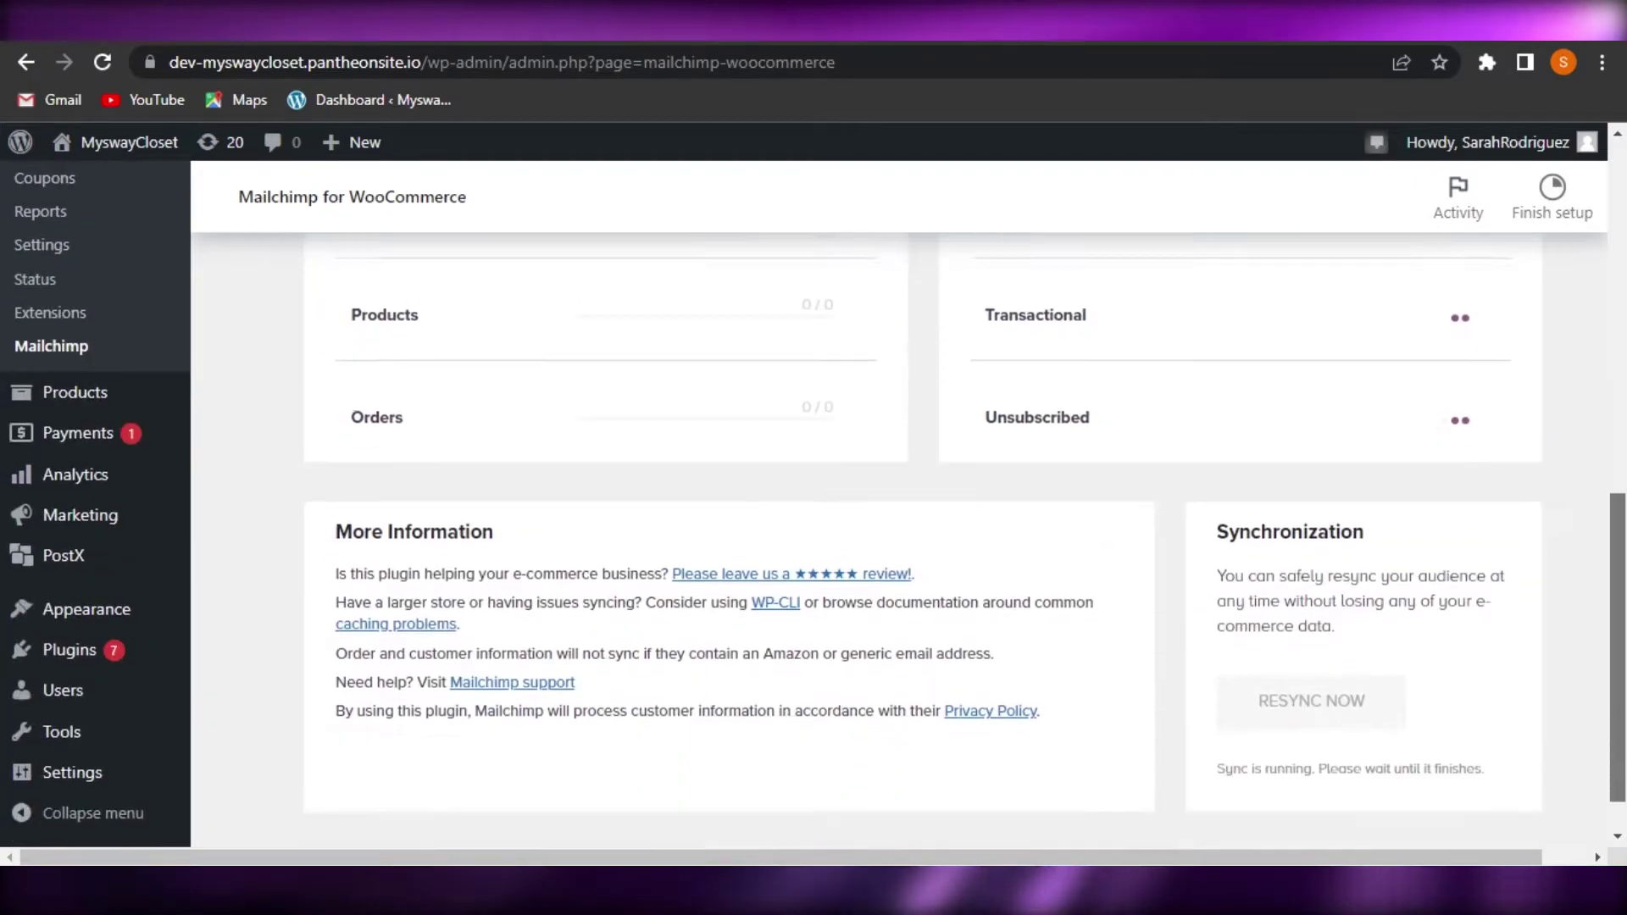
scroll(898, 508, up, 4)
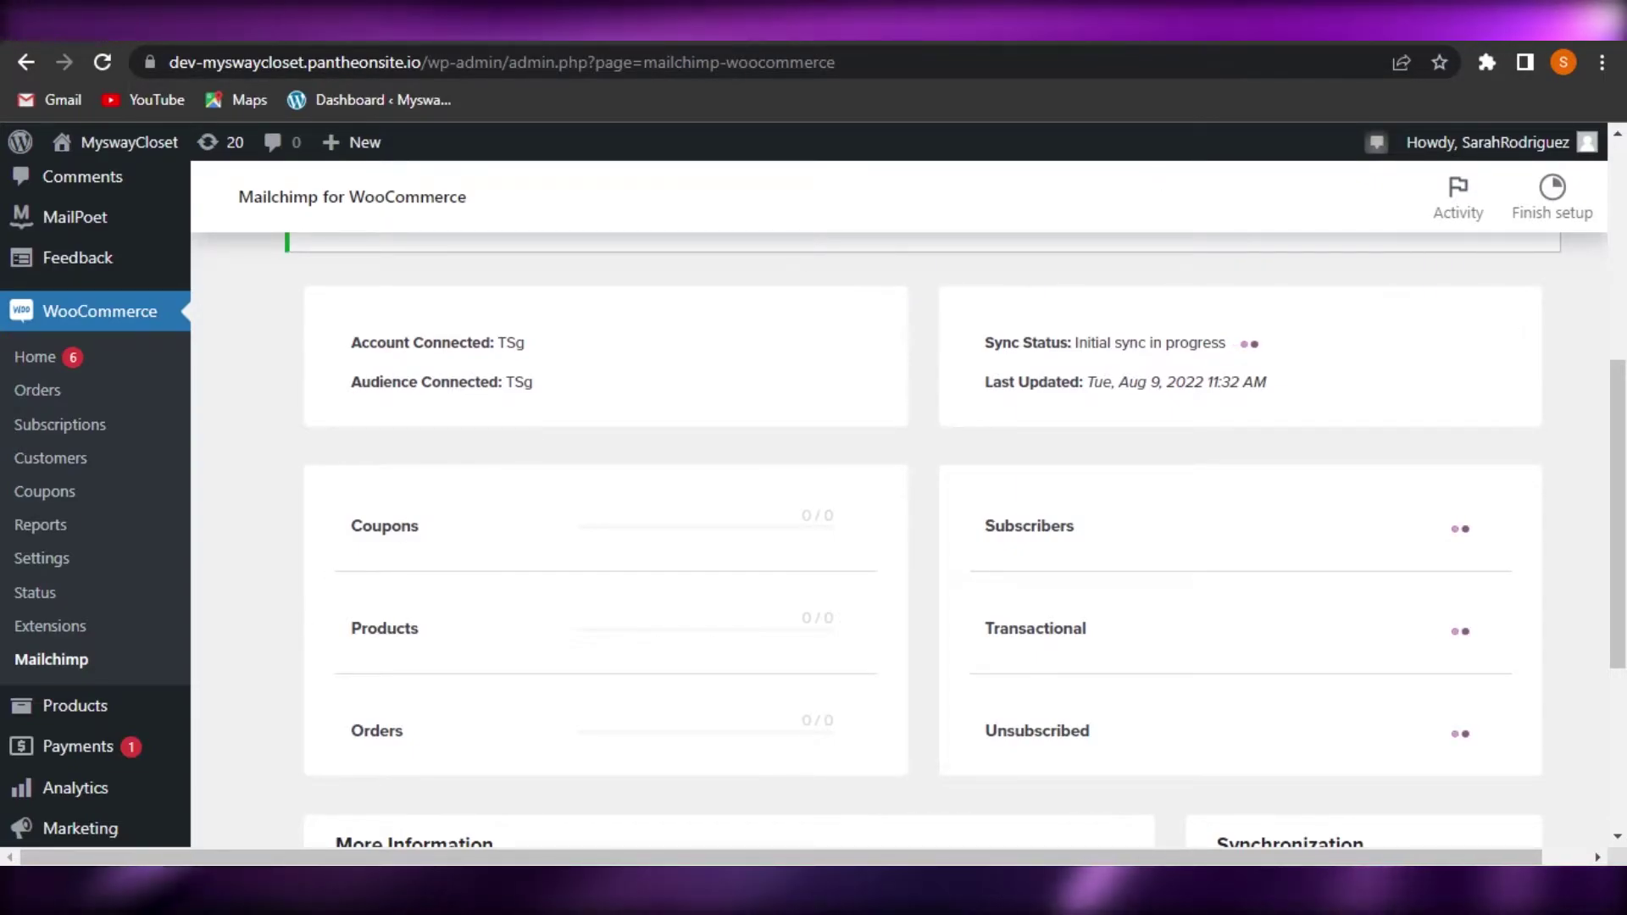
View the Mailchimp home page's 'Create your first campaign' recommendations, still at 0/4 complete
key(ctrl+Tab)
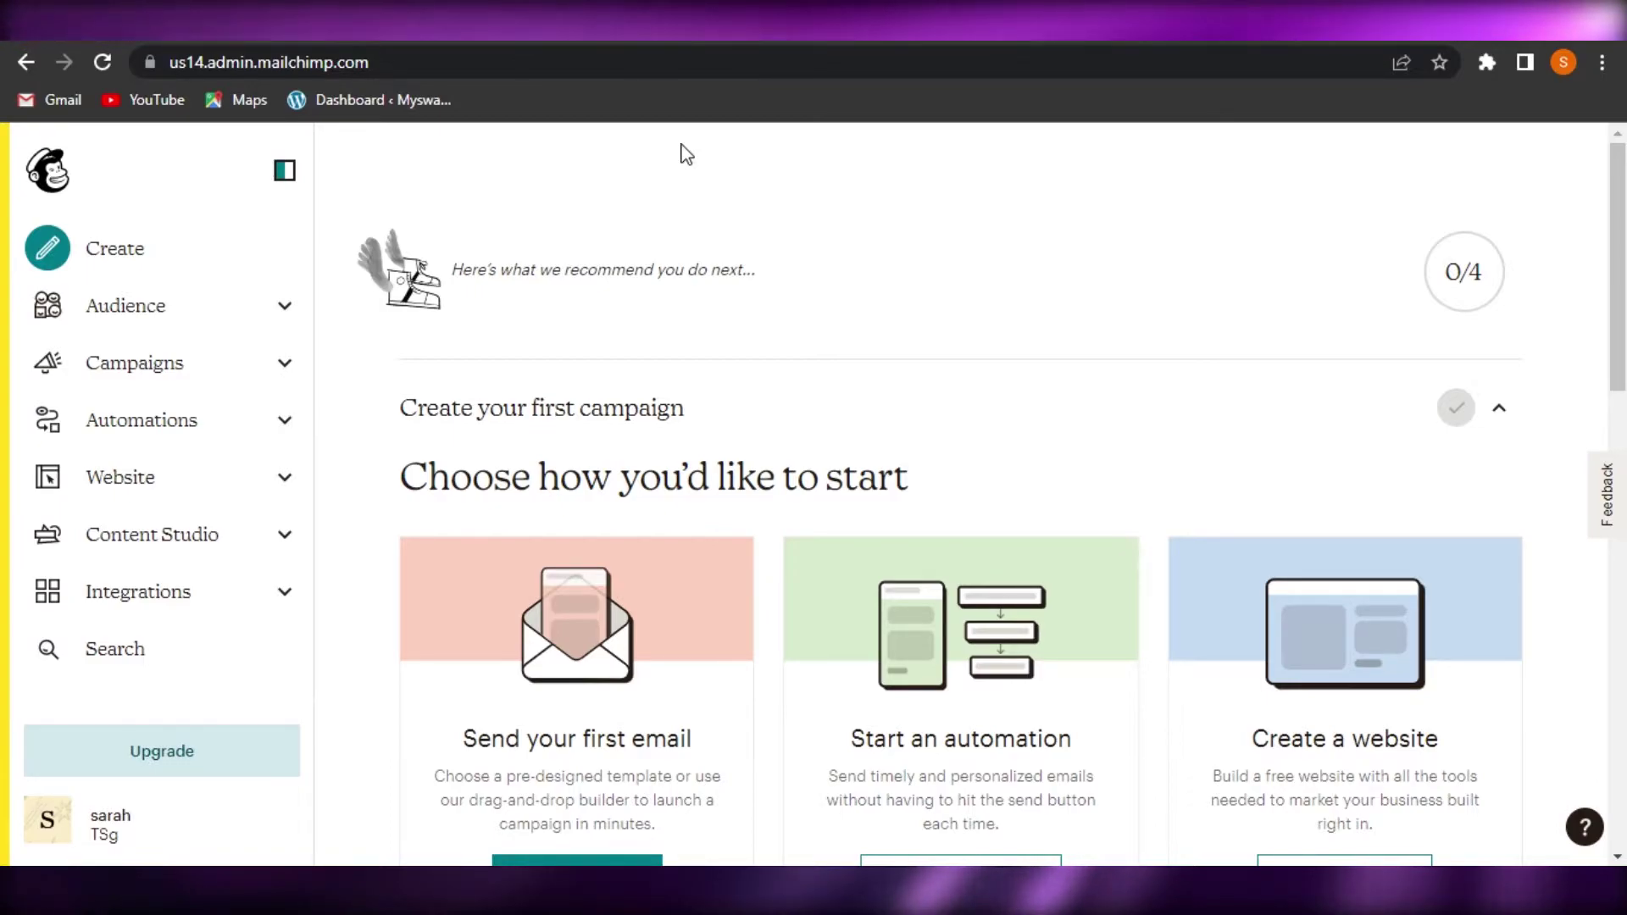
key(ctrl+Tab)
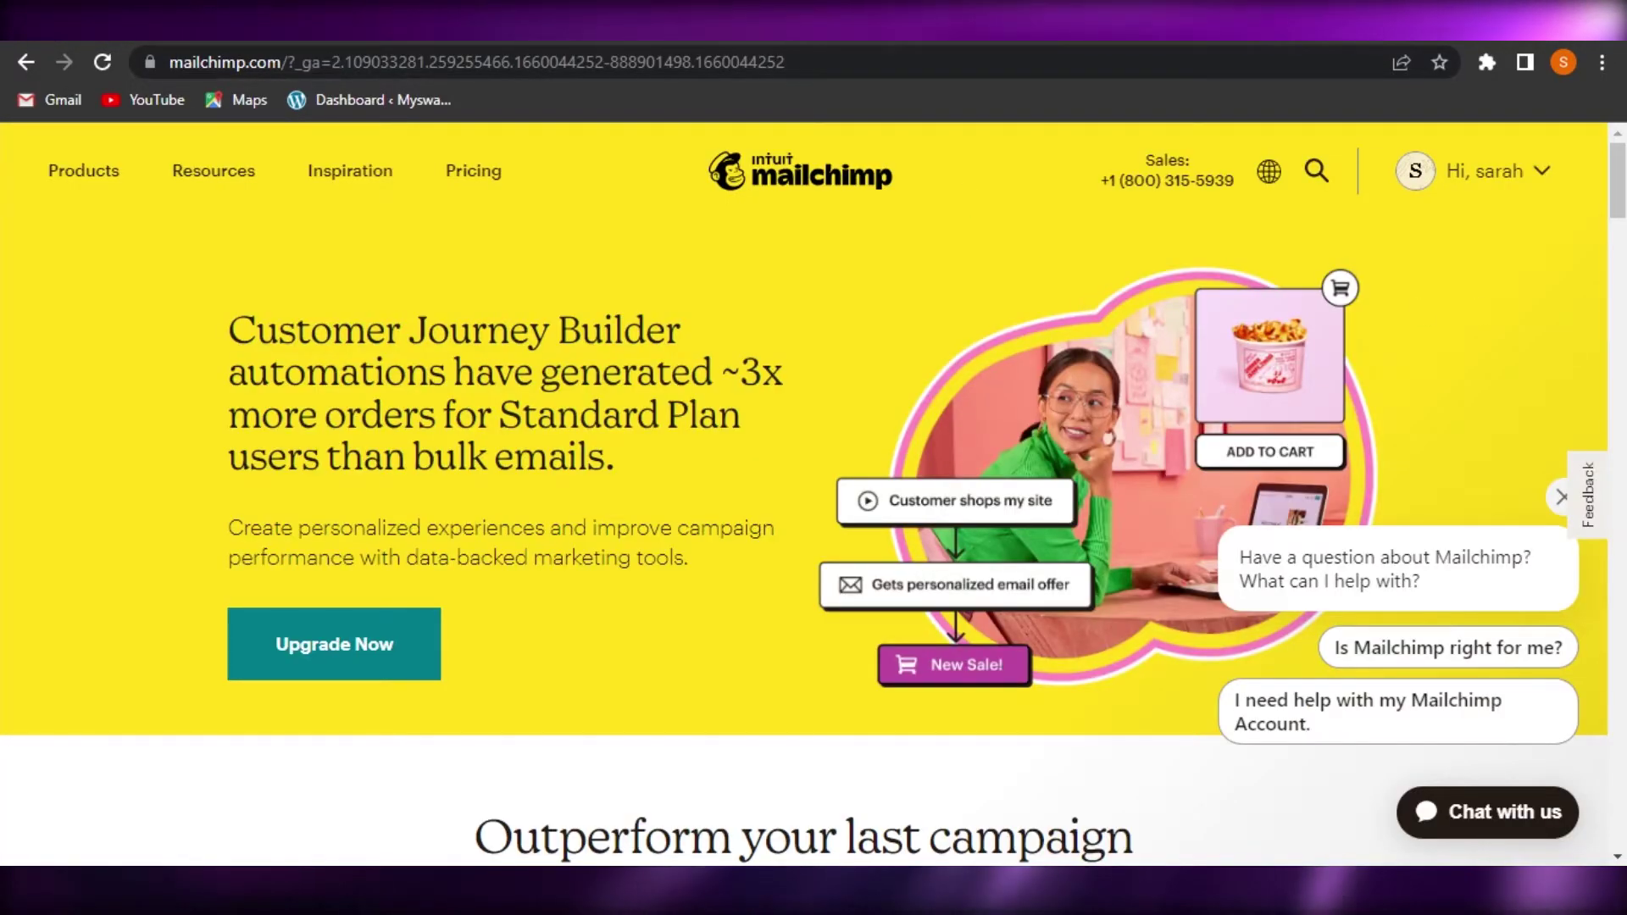
key(ctrl+Tab)
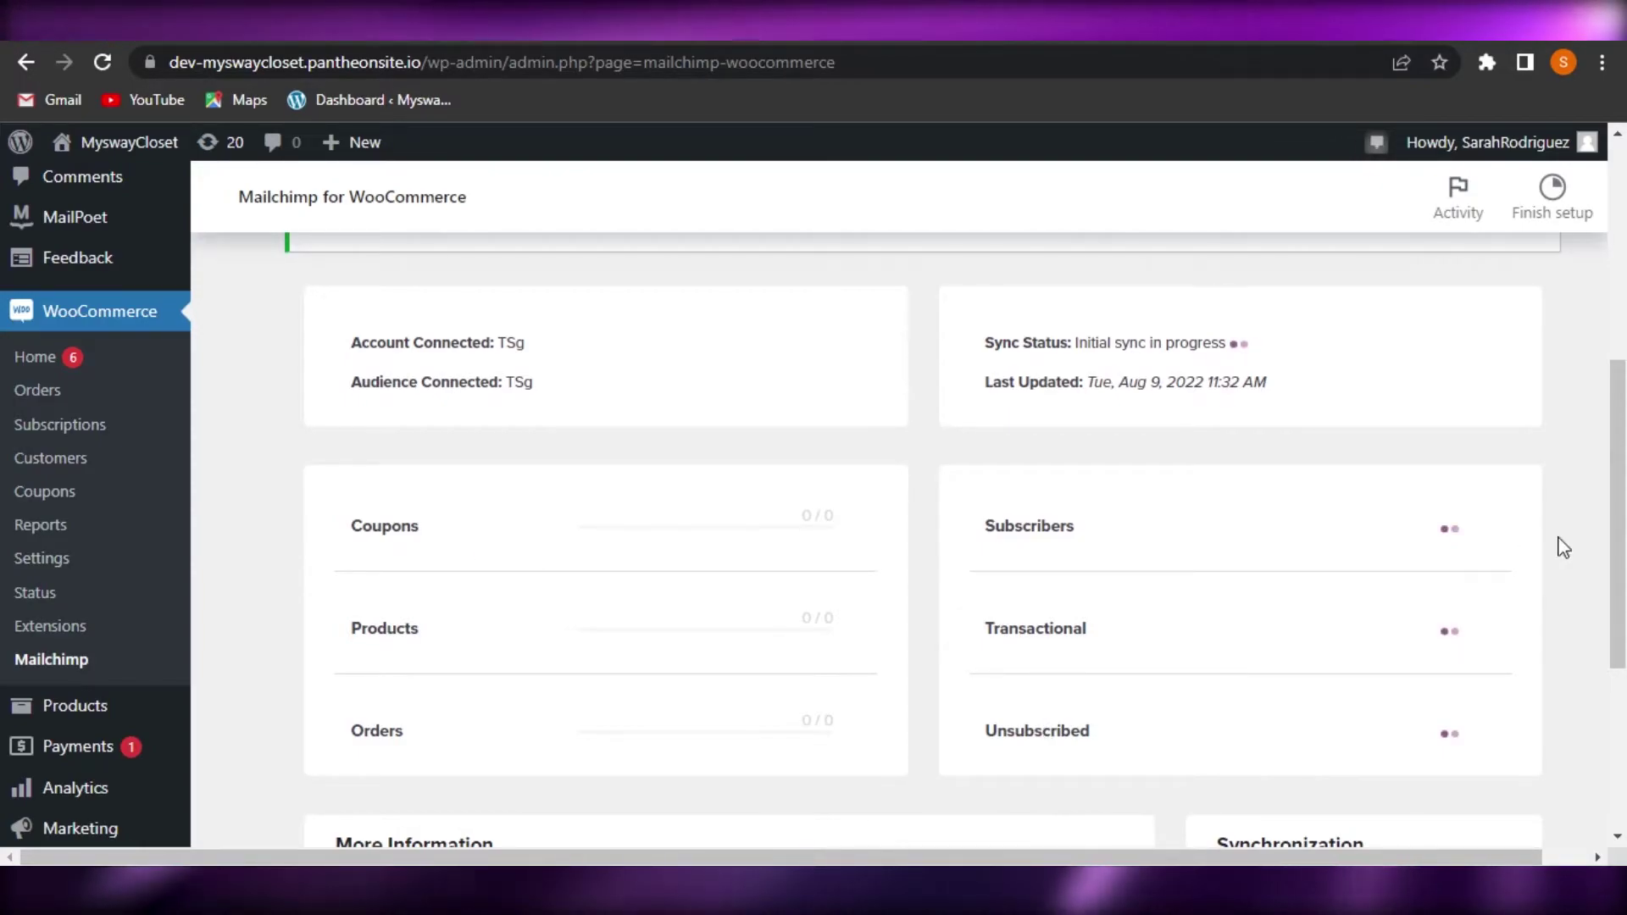
scroll(1108, 512, down, 4)
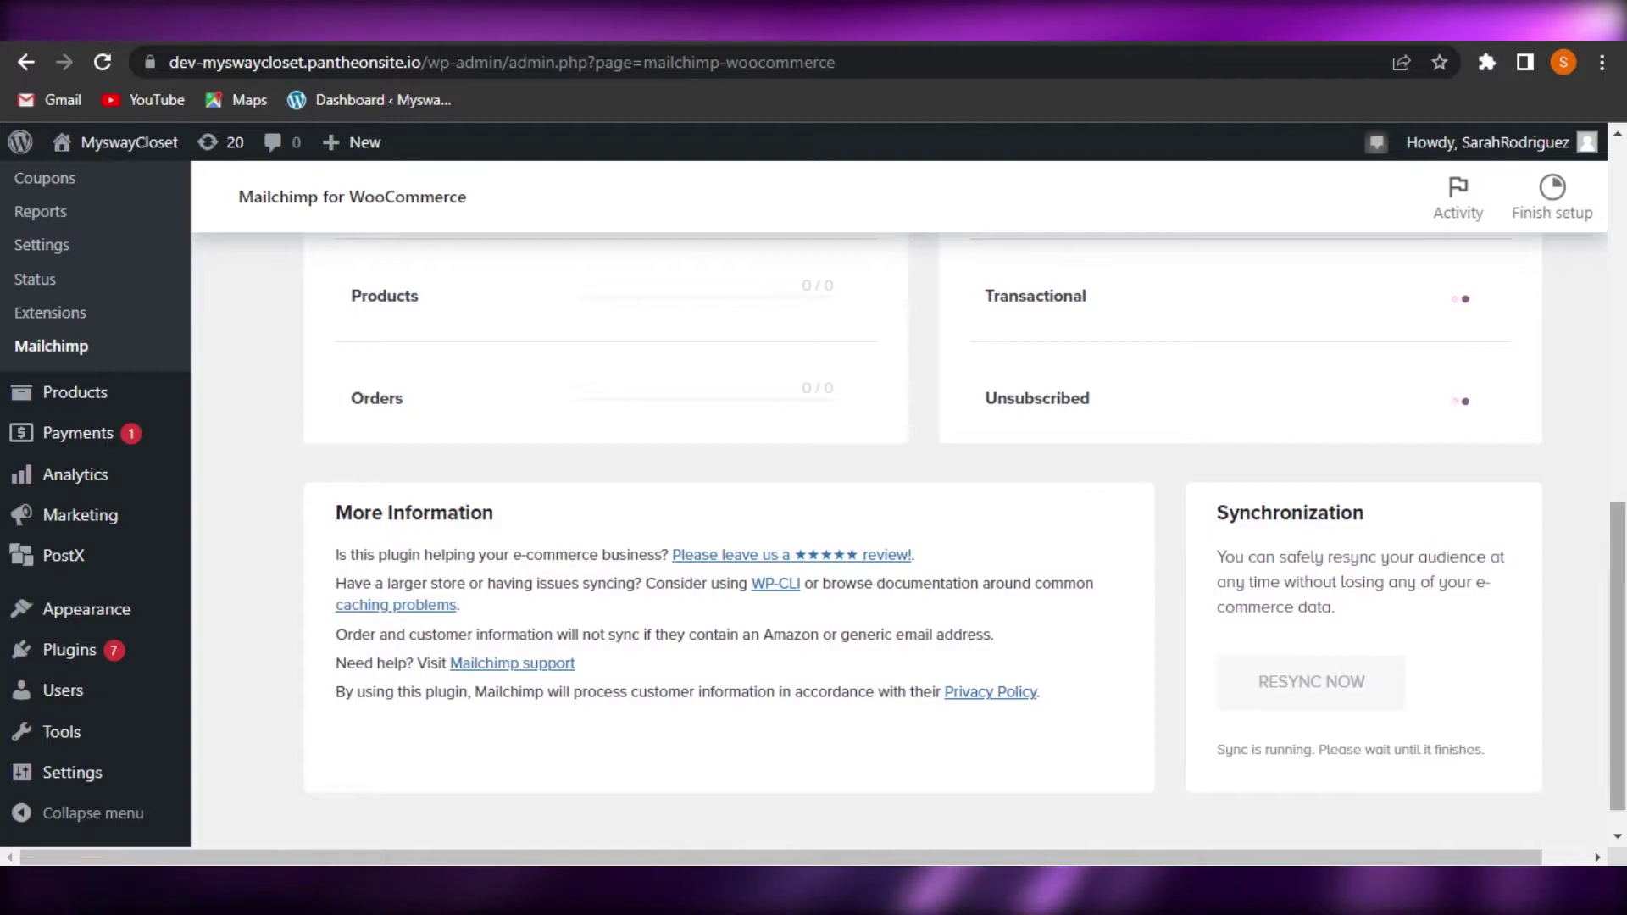
scroll(1107, 512, up, 6)
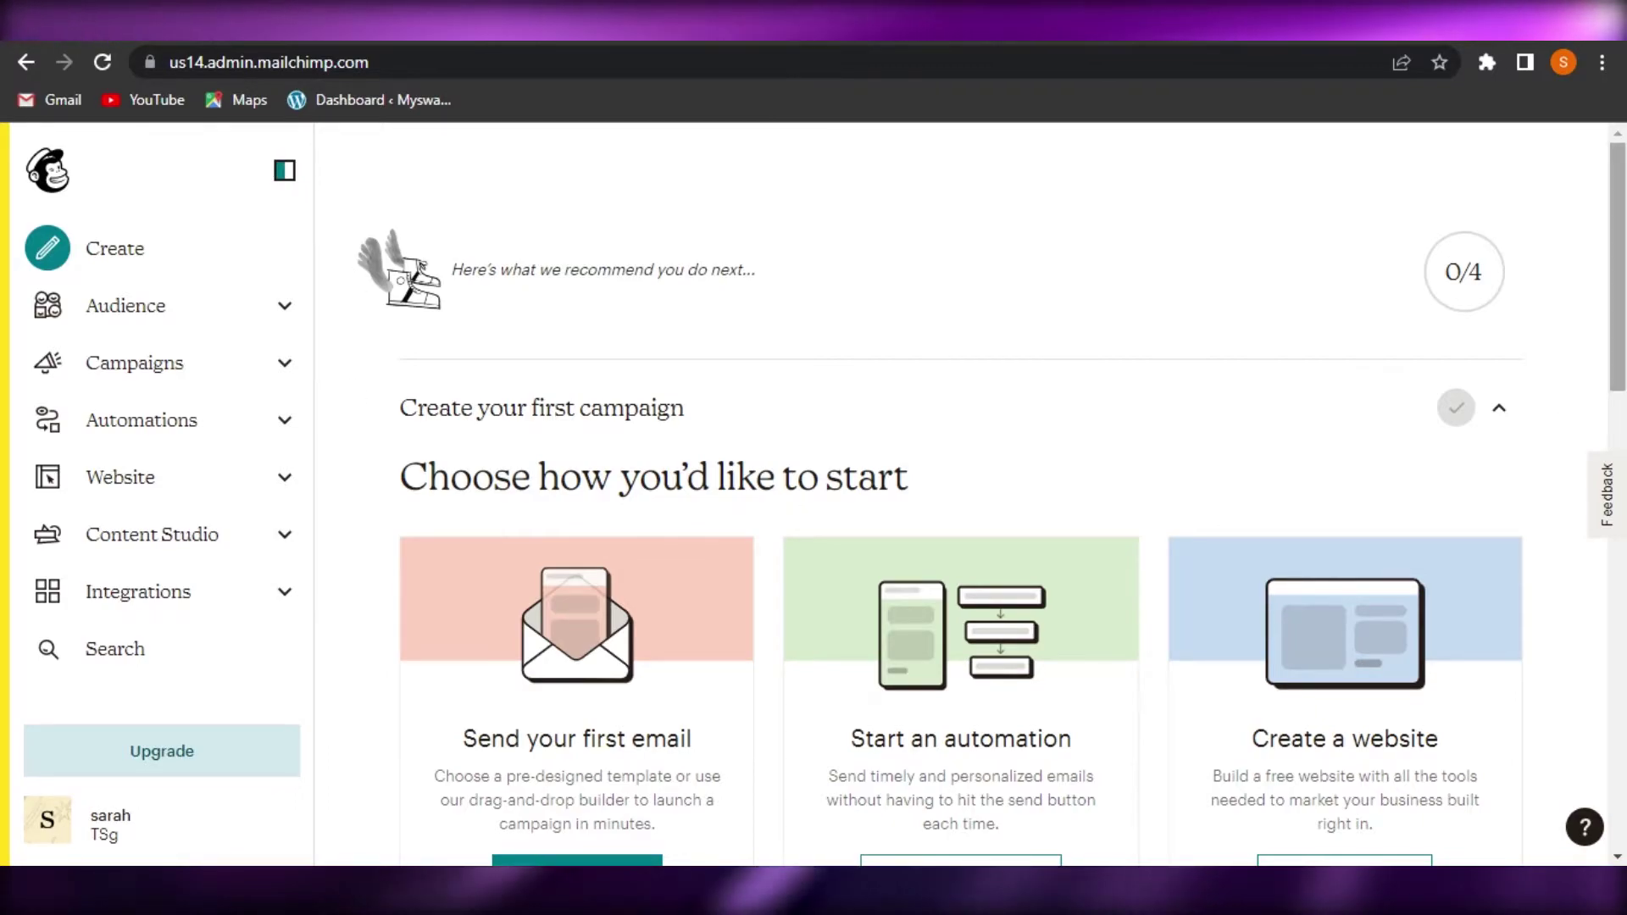
scroll(960, 508, down, 6)
scroll(960, 508, up, 6)
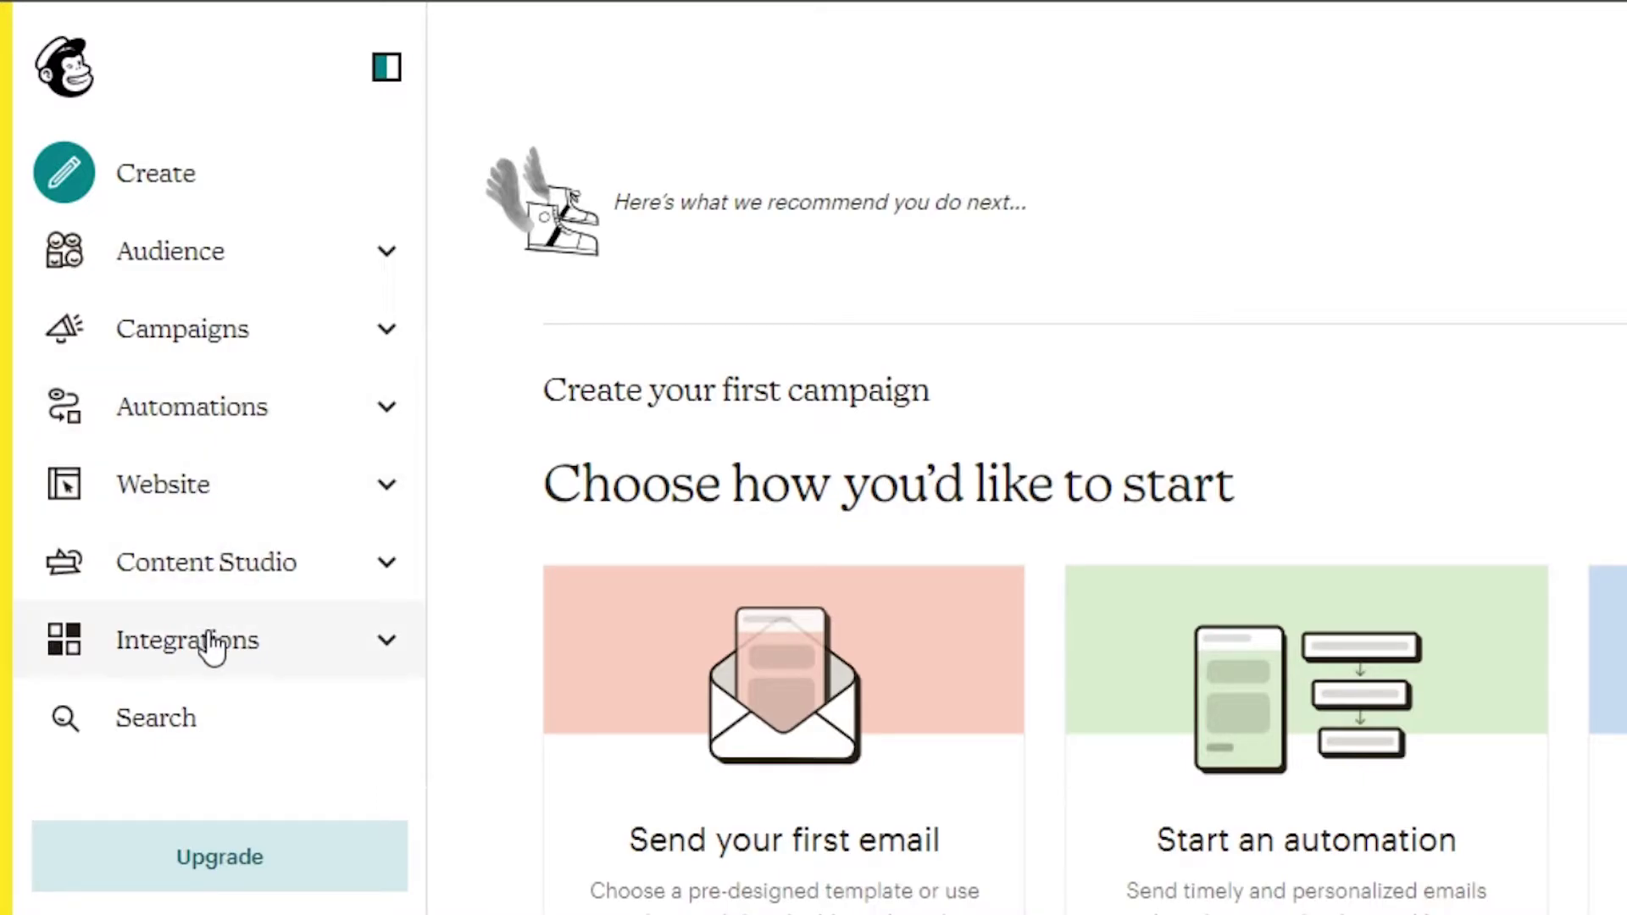
Browse the Integrations Discover list, where WooCommerce shows connected, and reach the 'Get it all connected' page
click(324, 651)
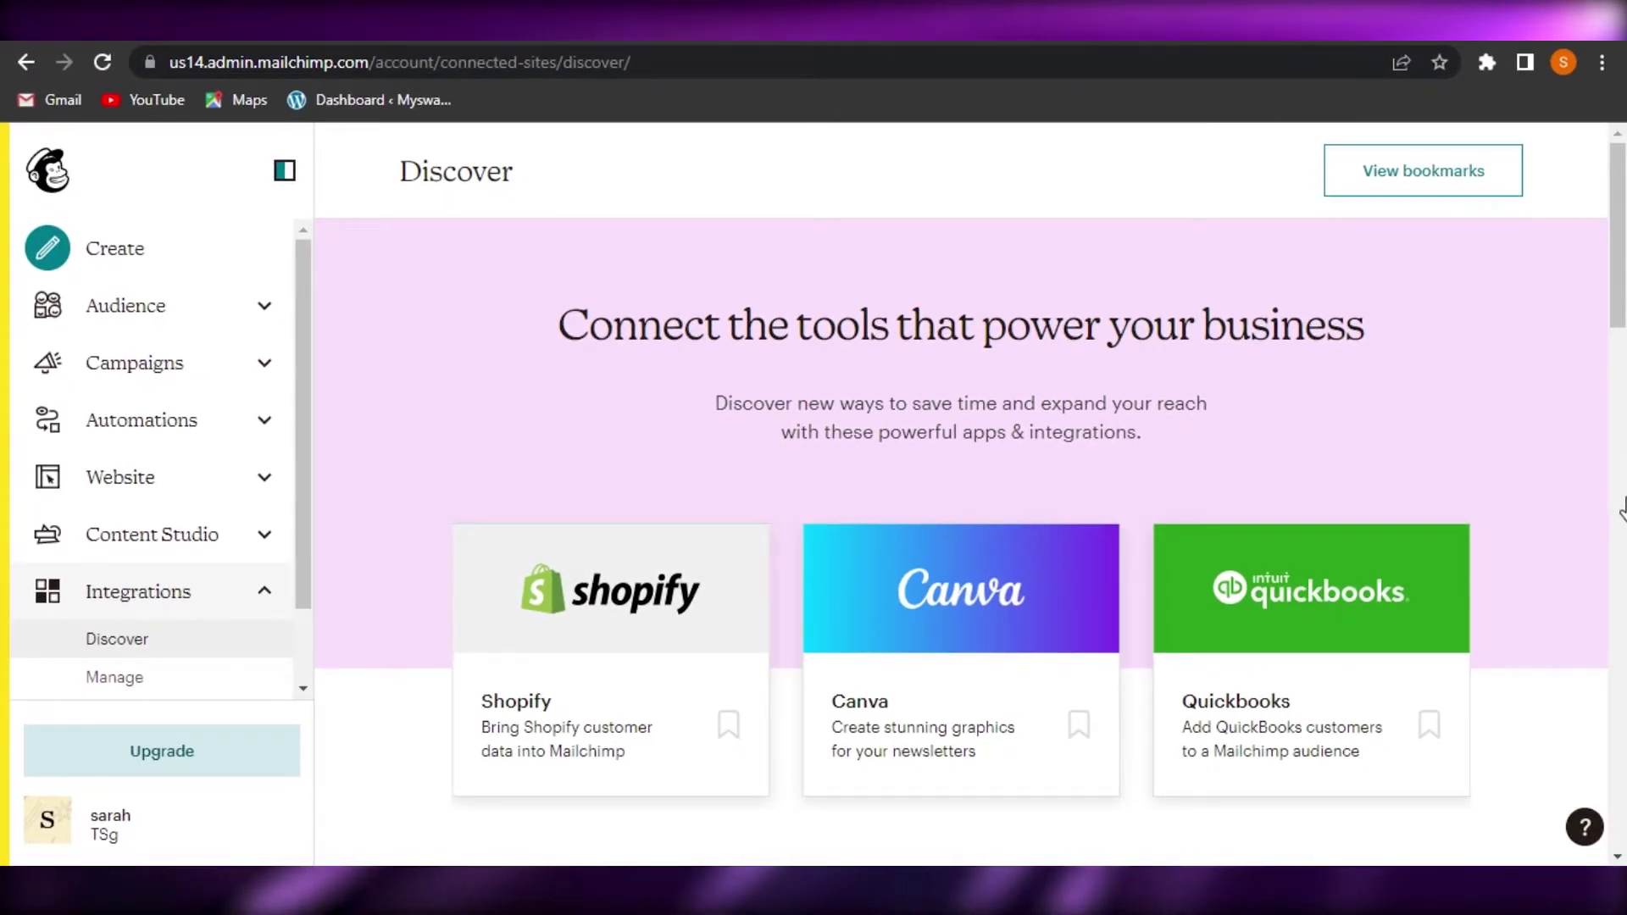
click(1621, 381)
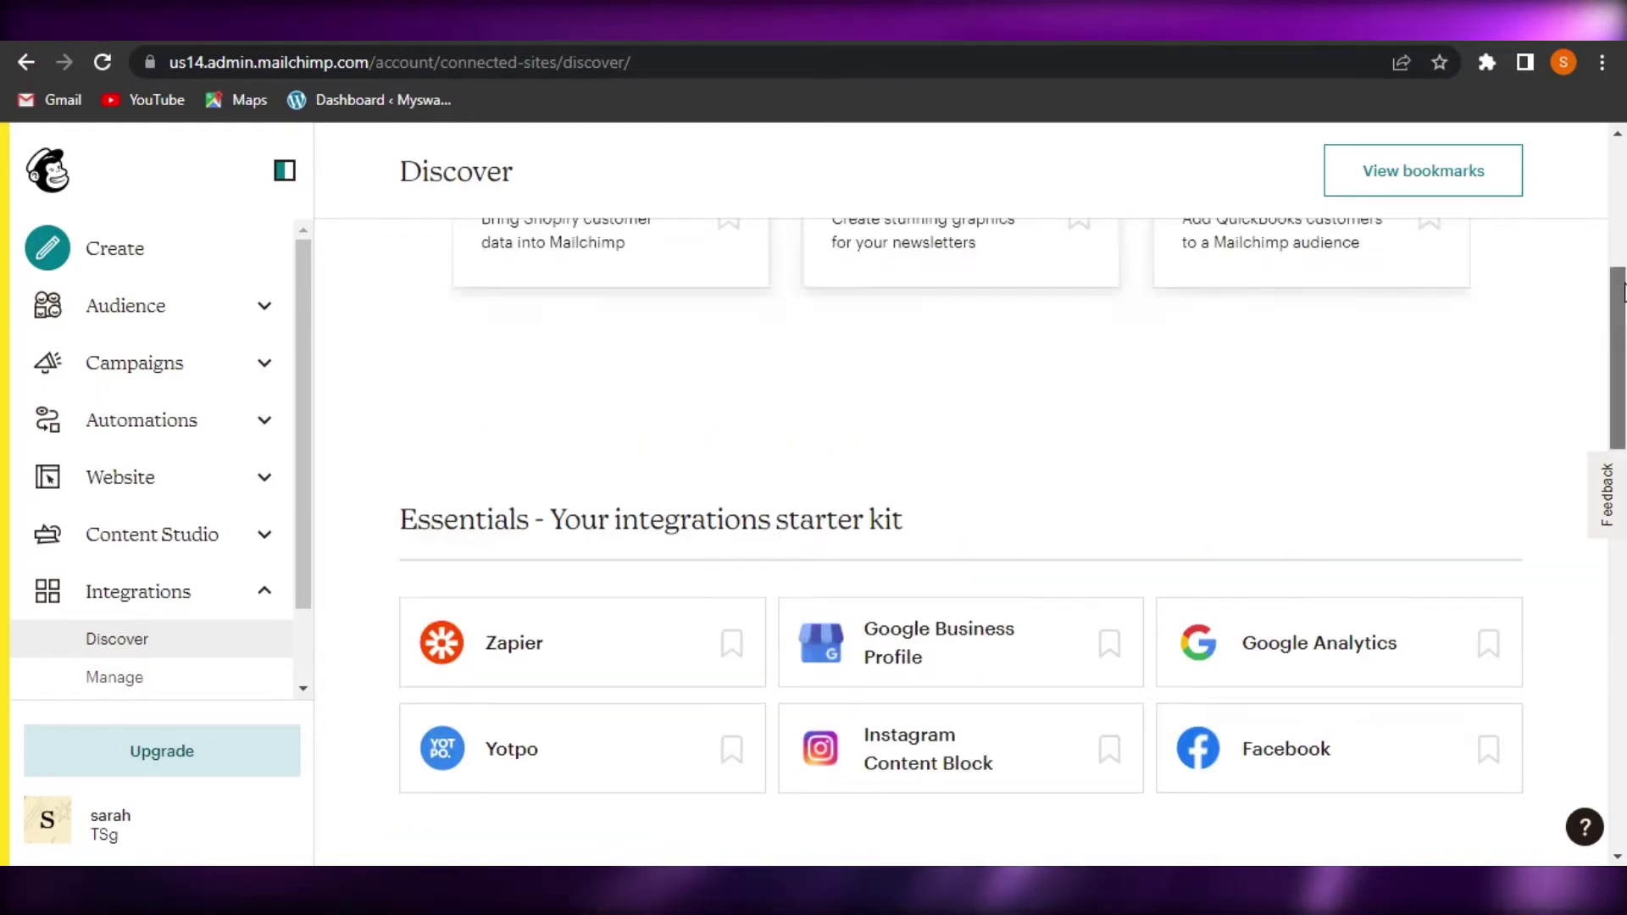
scroll(962, 508, up, 8)
scroll(961, 508, down, 14)
scroll(535, 383, up, 10)
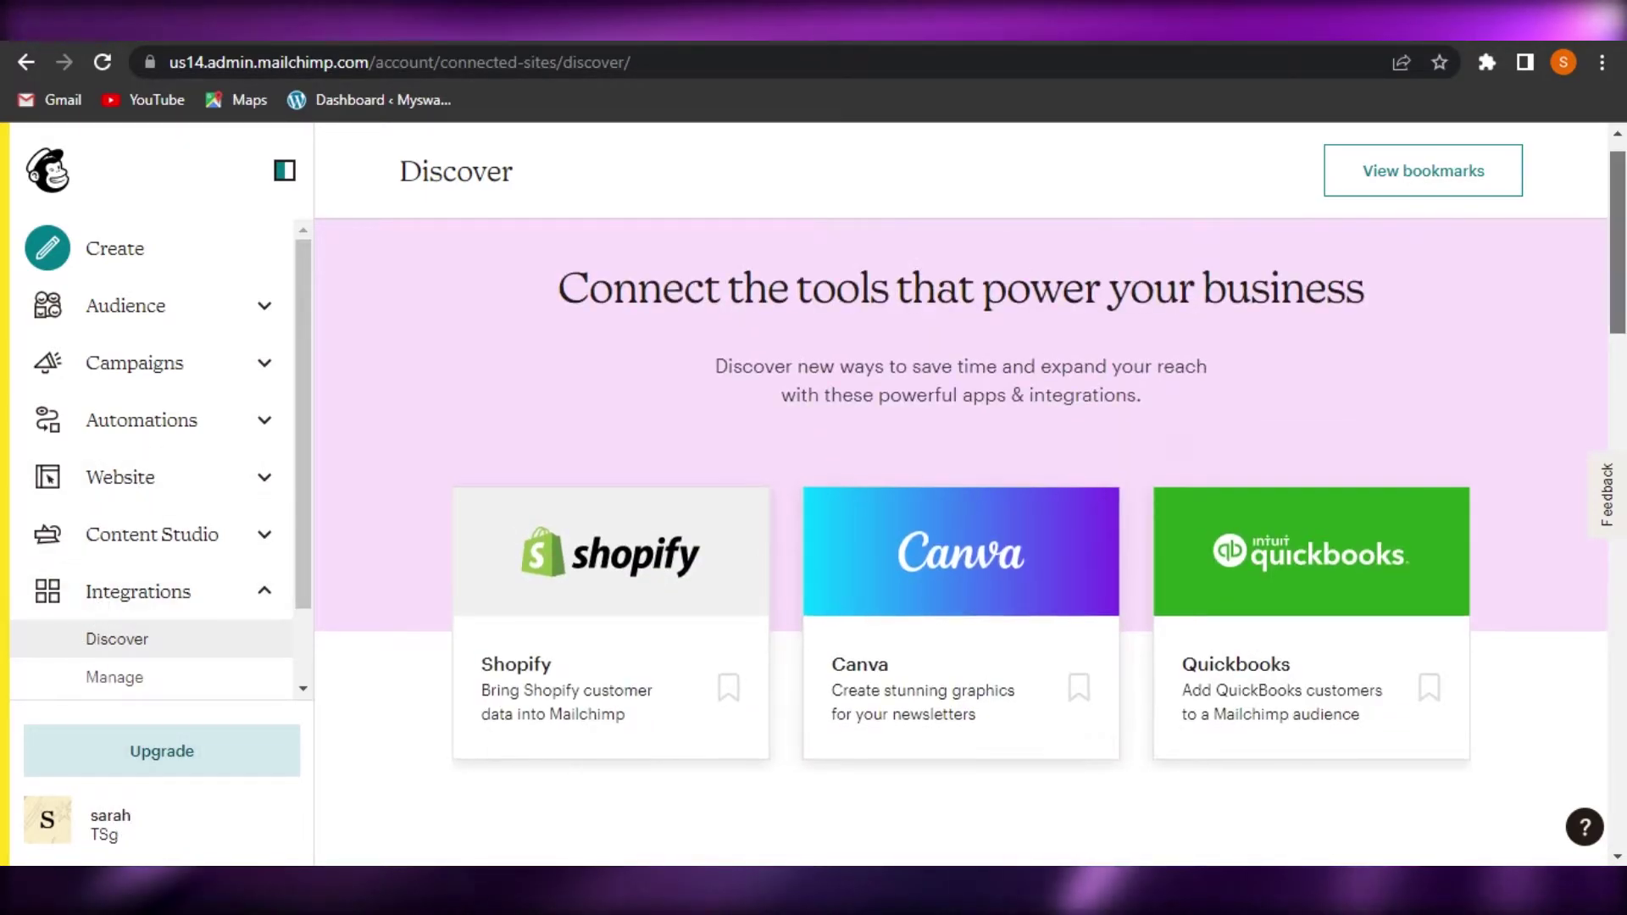
scroll(961, 508, down, 14)
scroll(1062, 550, down, 4)
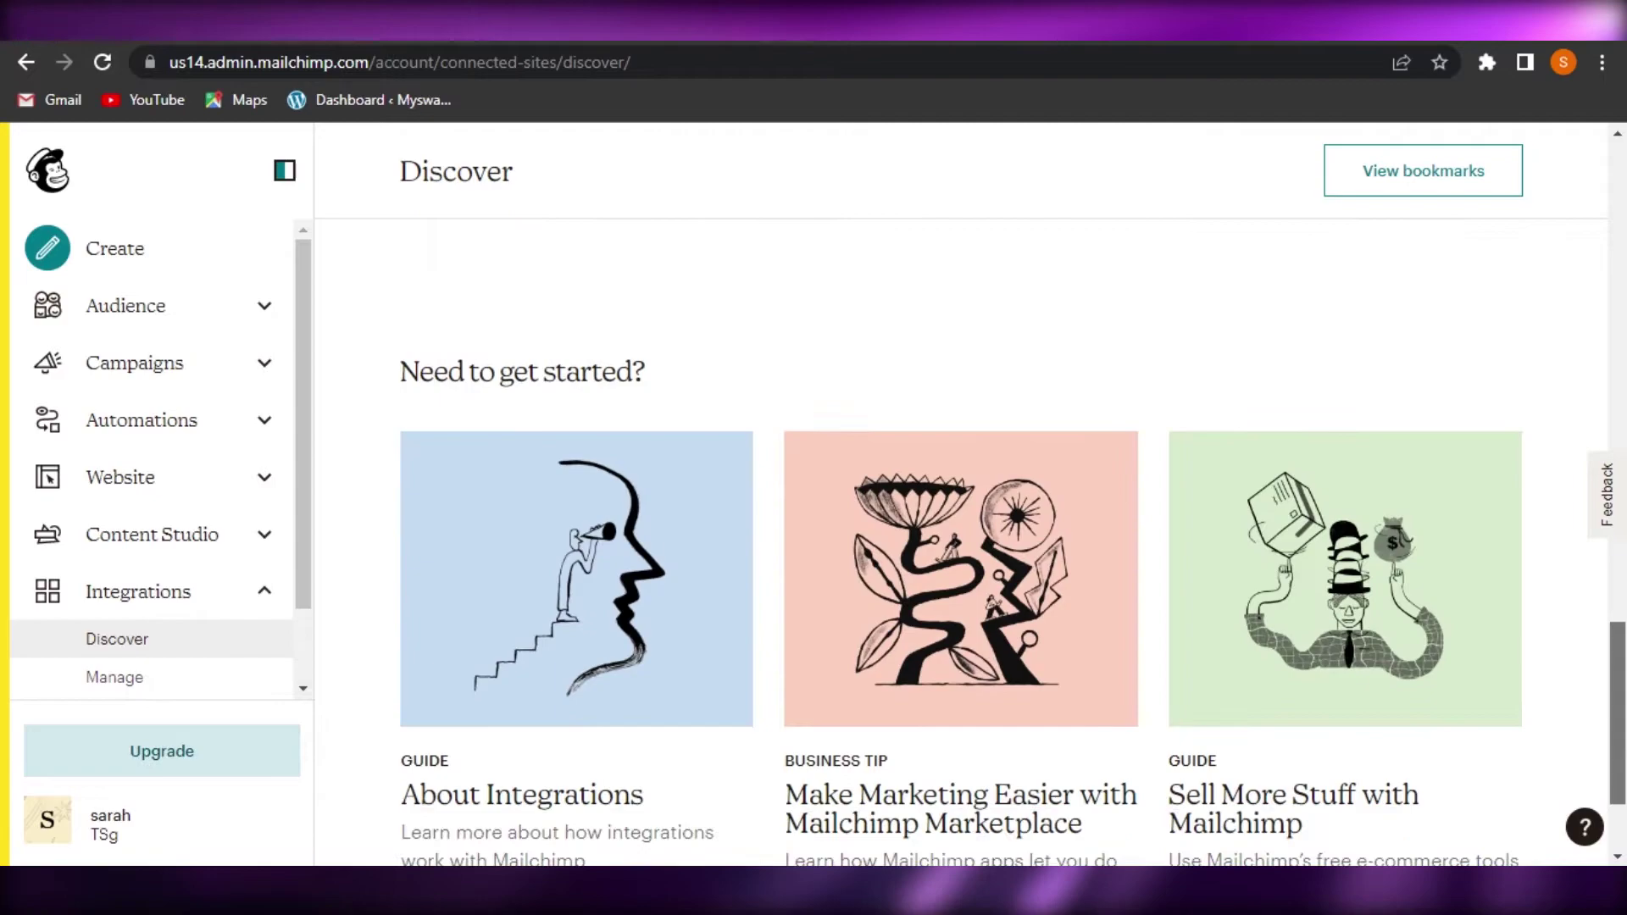
scroll(1062, 550, up, 6)
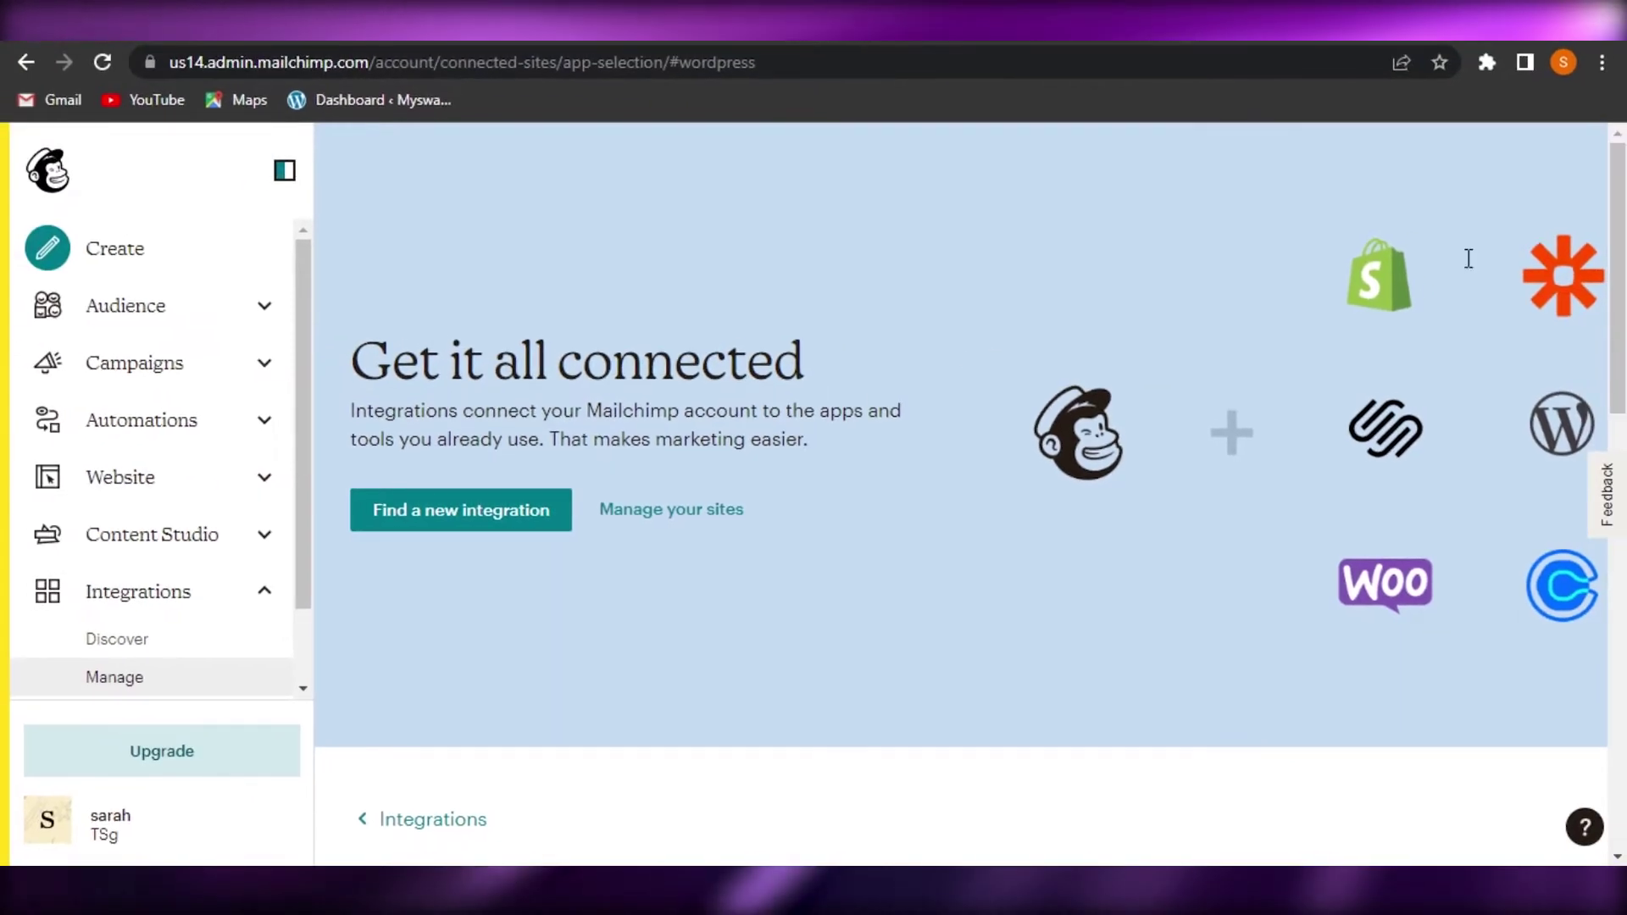
Paste the site URL dev-myswaycloset.pantheonsite.io into Enter site URL and generate the website code
scroll(961, 445, down, 7)
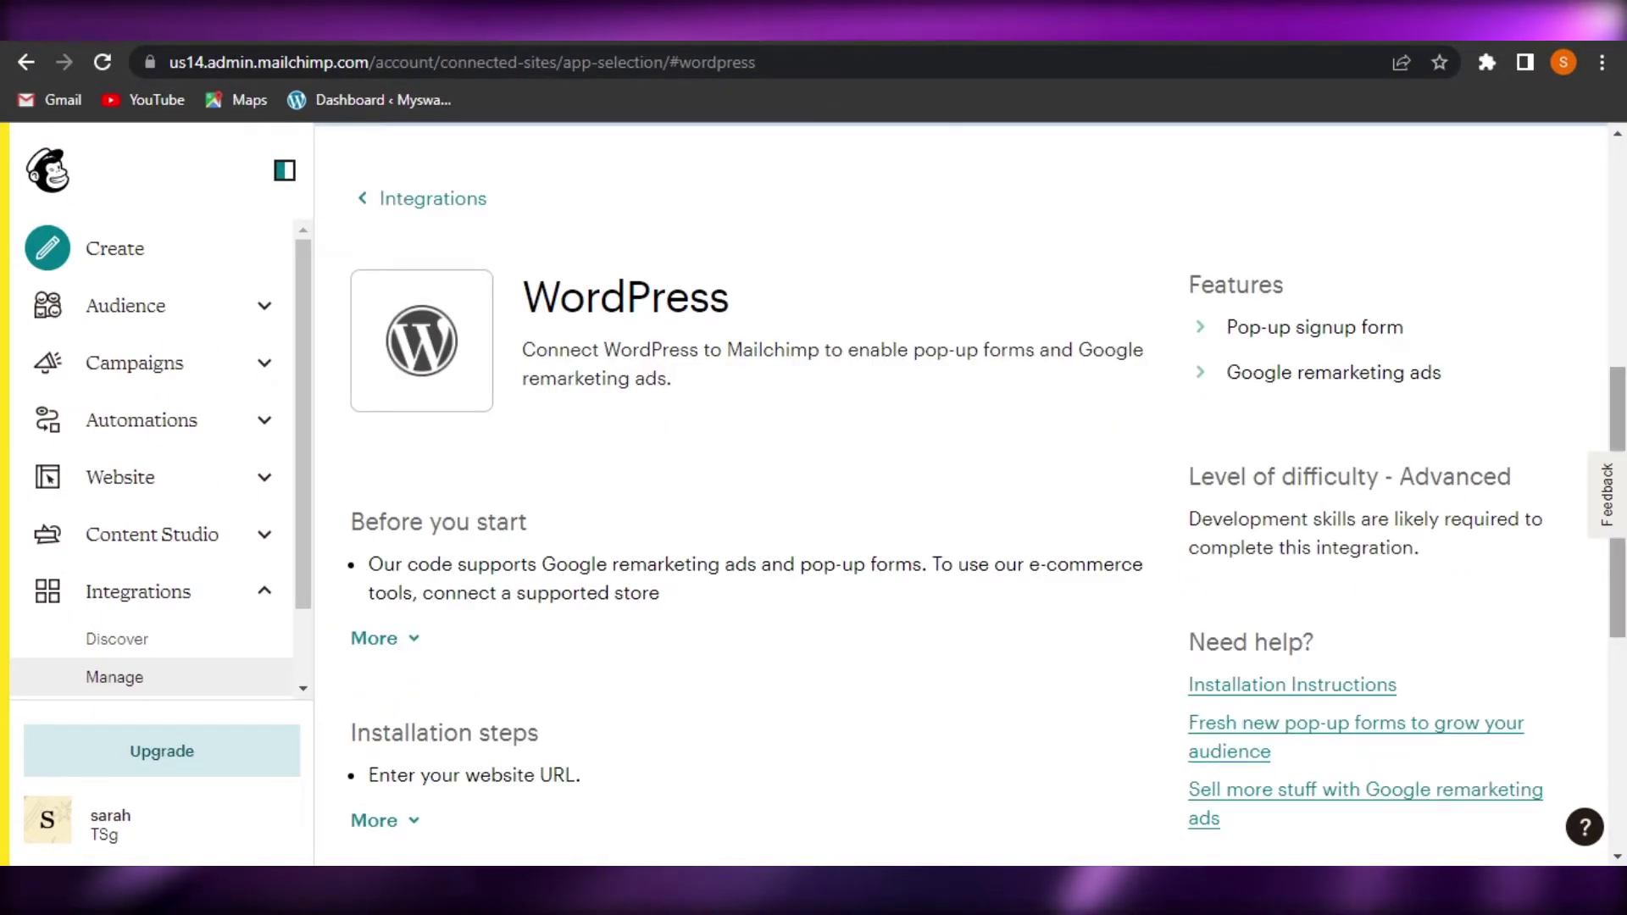
scroll(1618, 576, down, 5)
scroll(975, 388, up, 15)
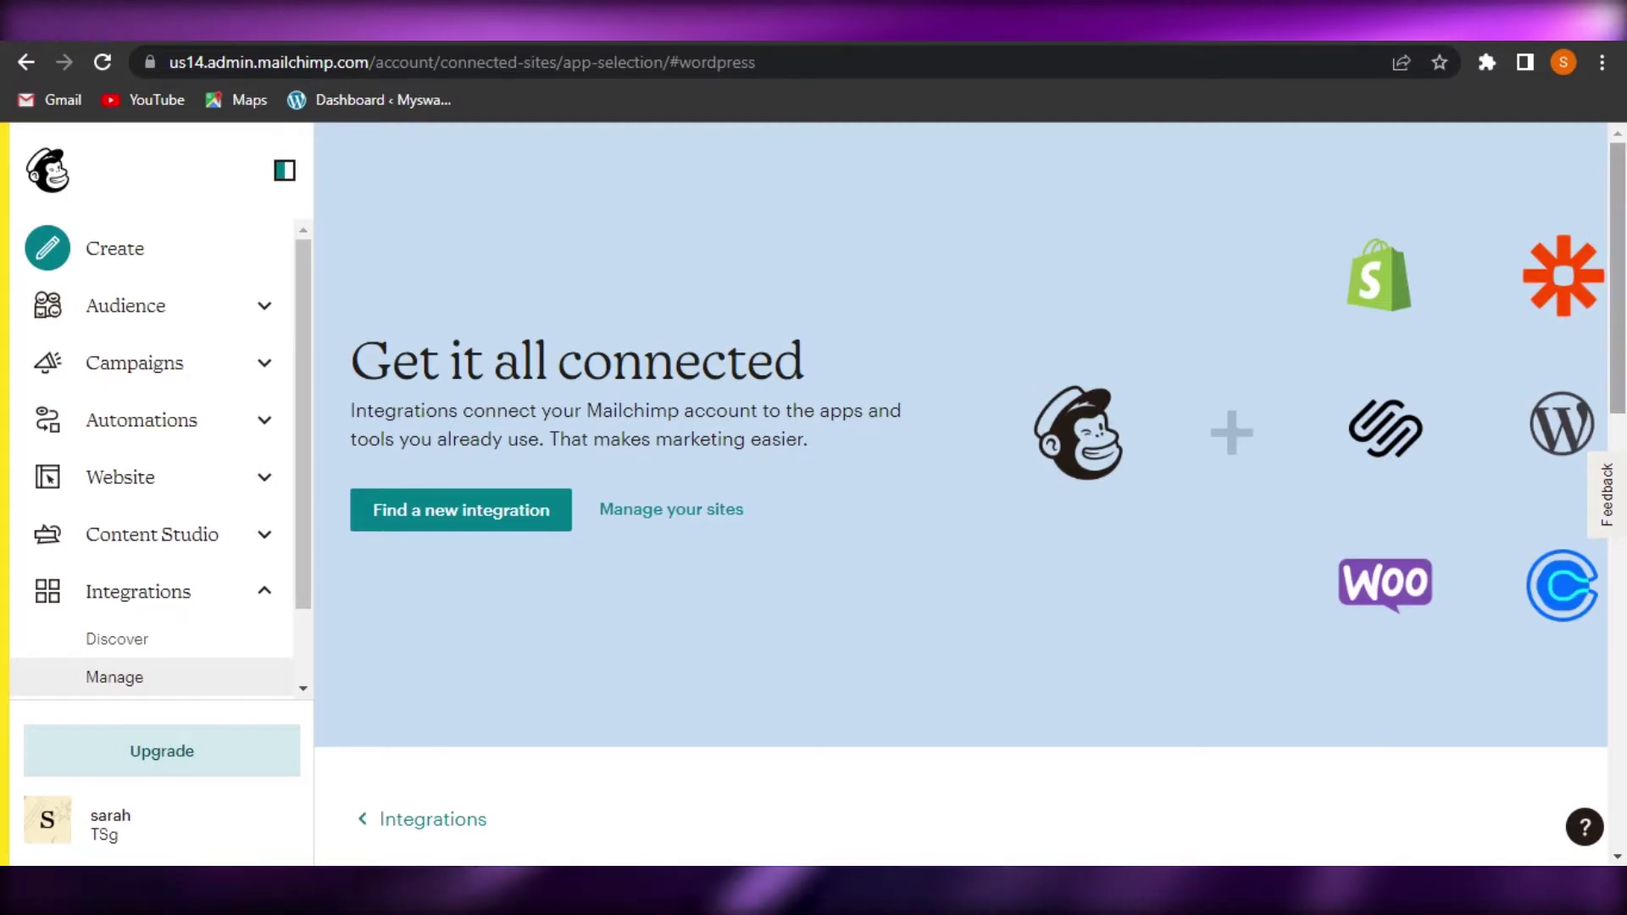
scroll(1618, 280, down, 8)
scroll(975, 492, down, 3)
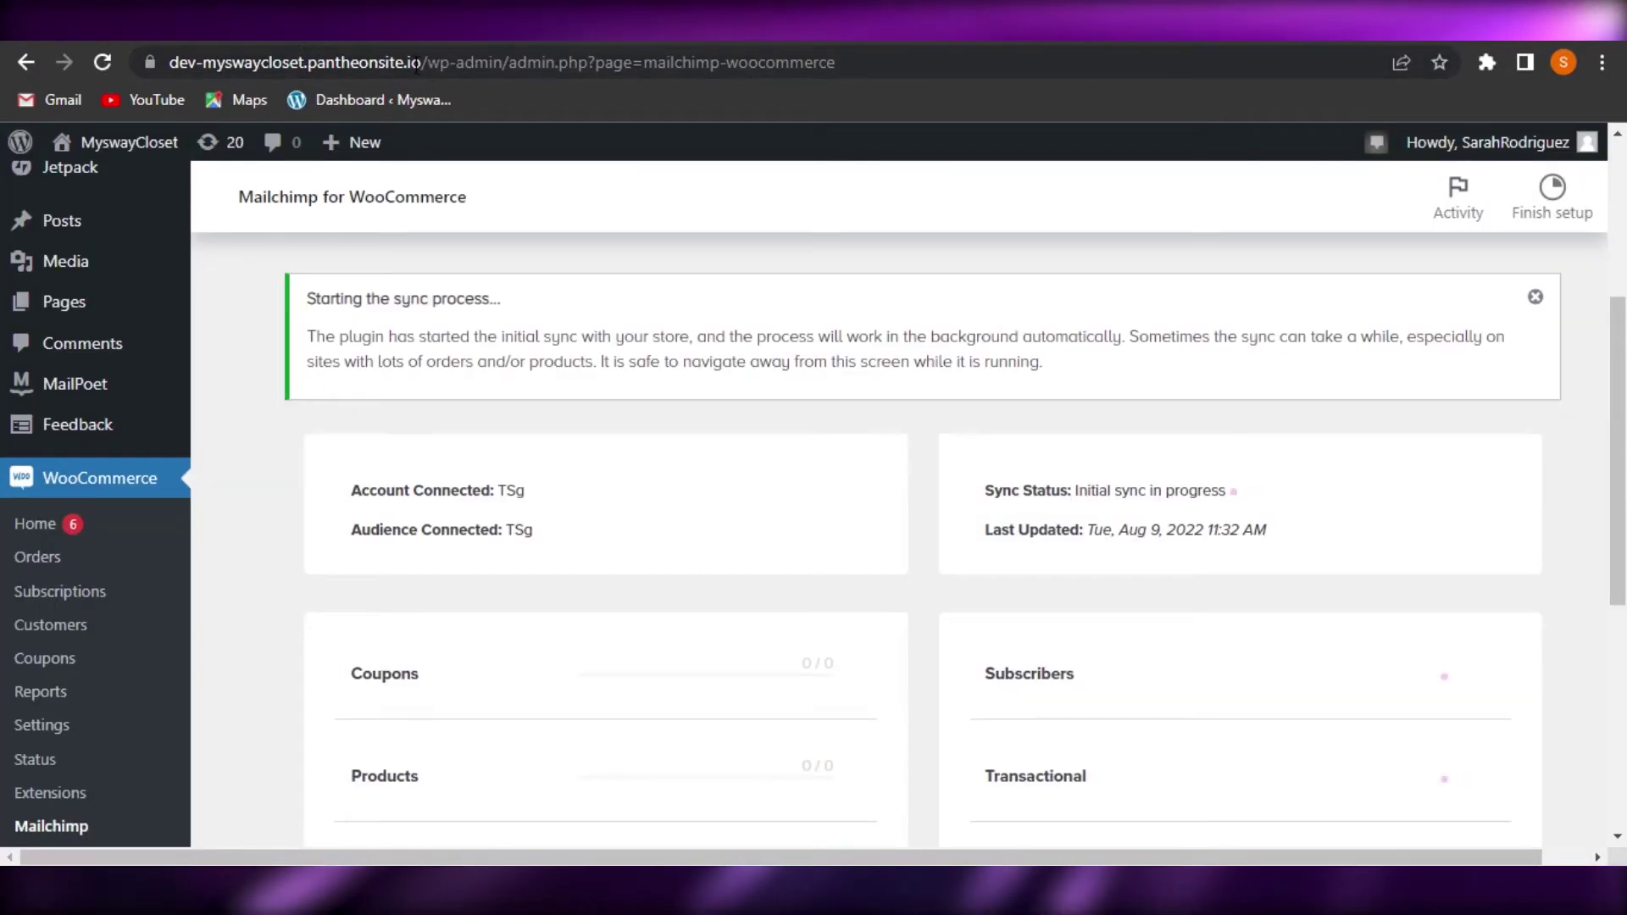
drag(837, 62, 681, 64)
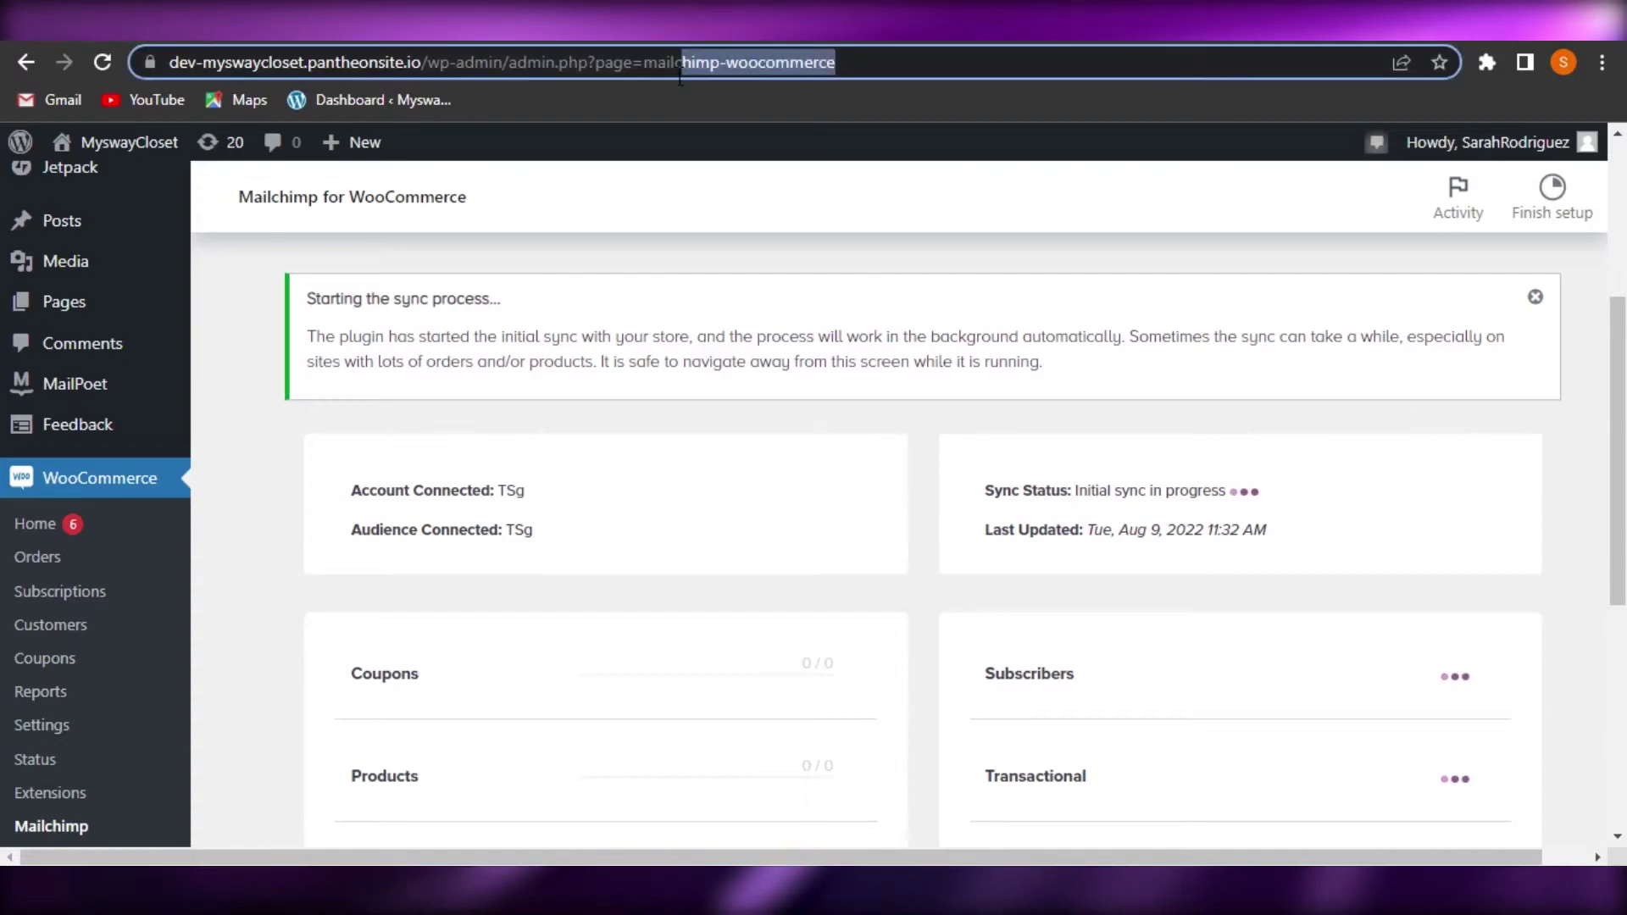
drag(889, 62, 779, 62)
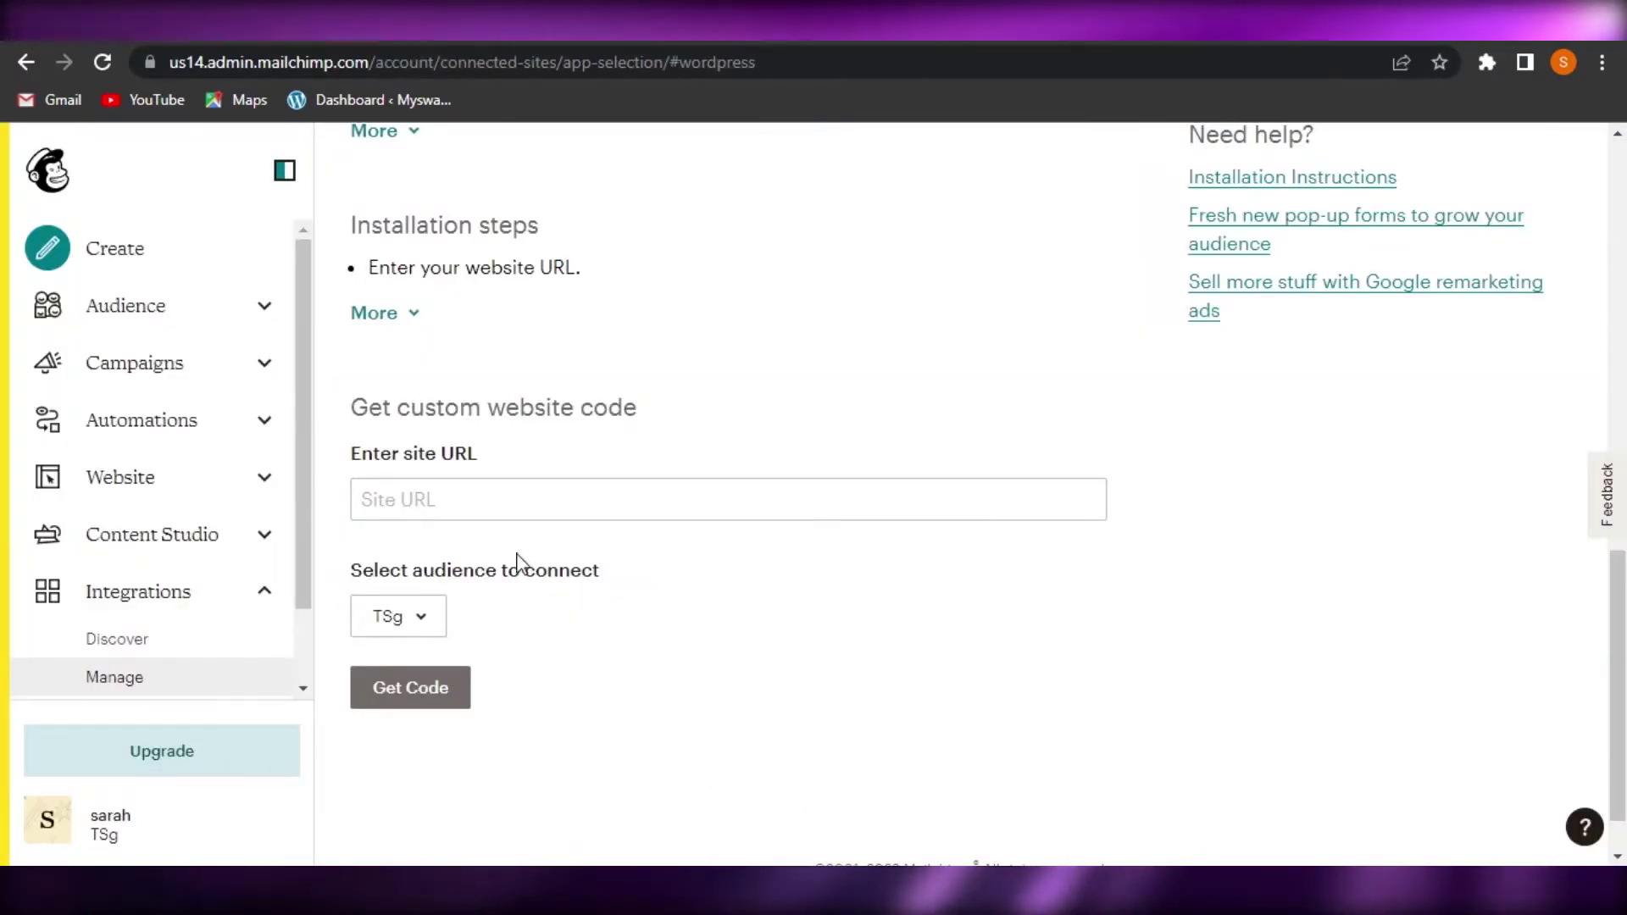
right_click(487, 497)
click(542, 305)
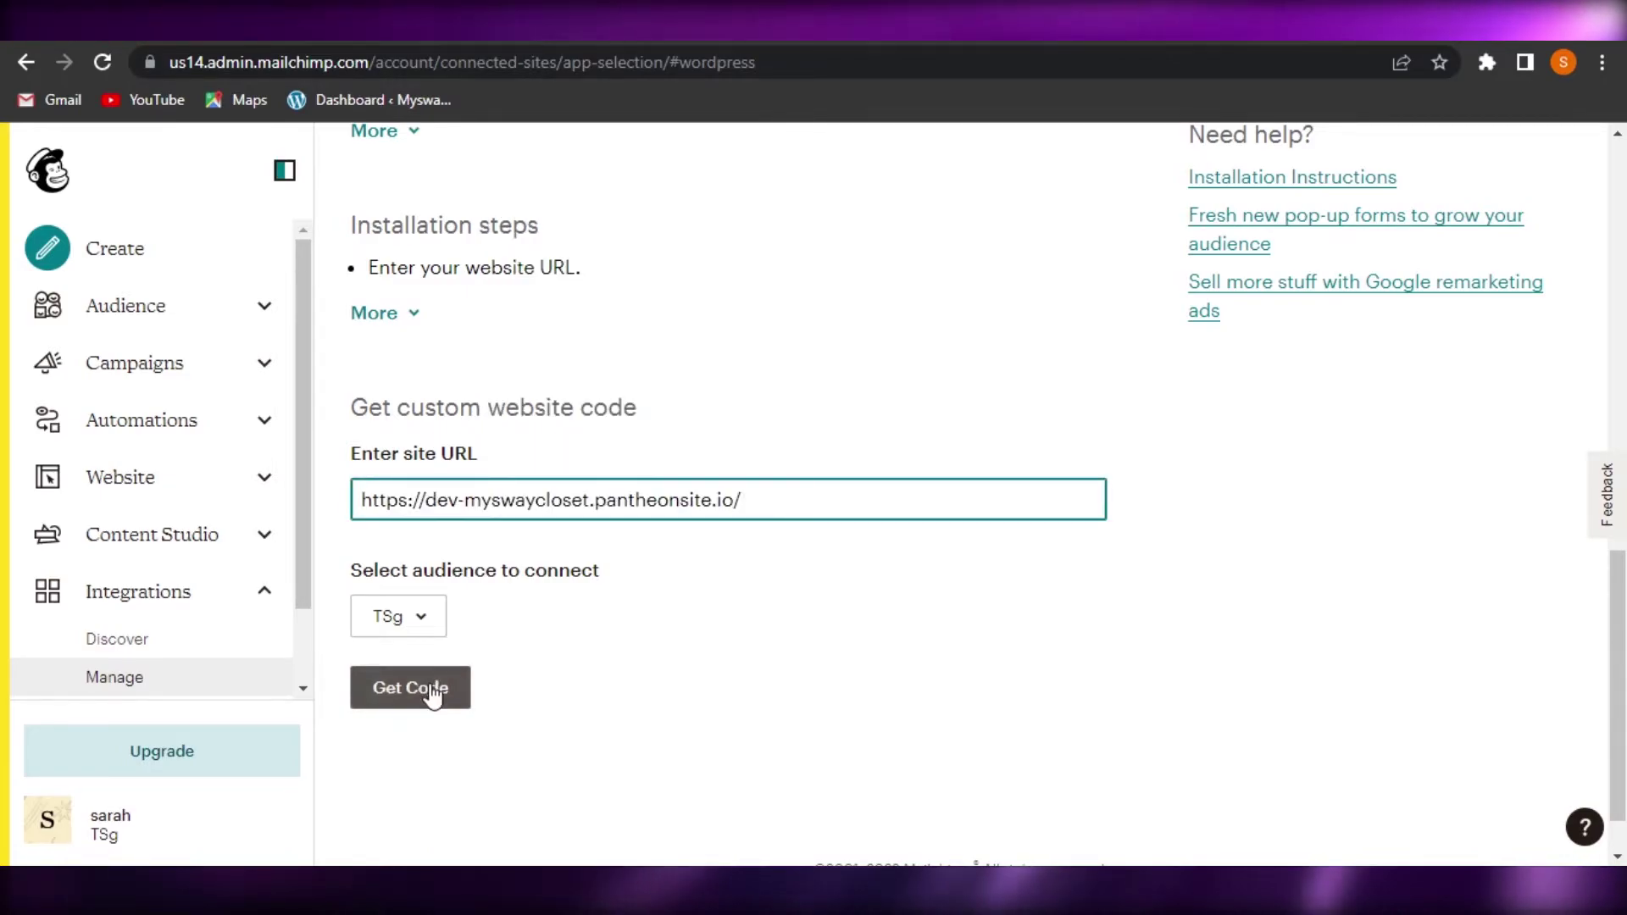
click(433, 693)
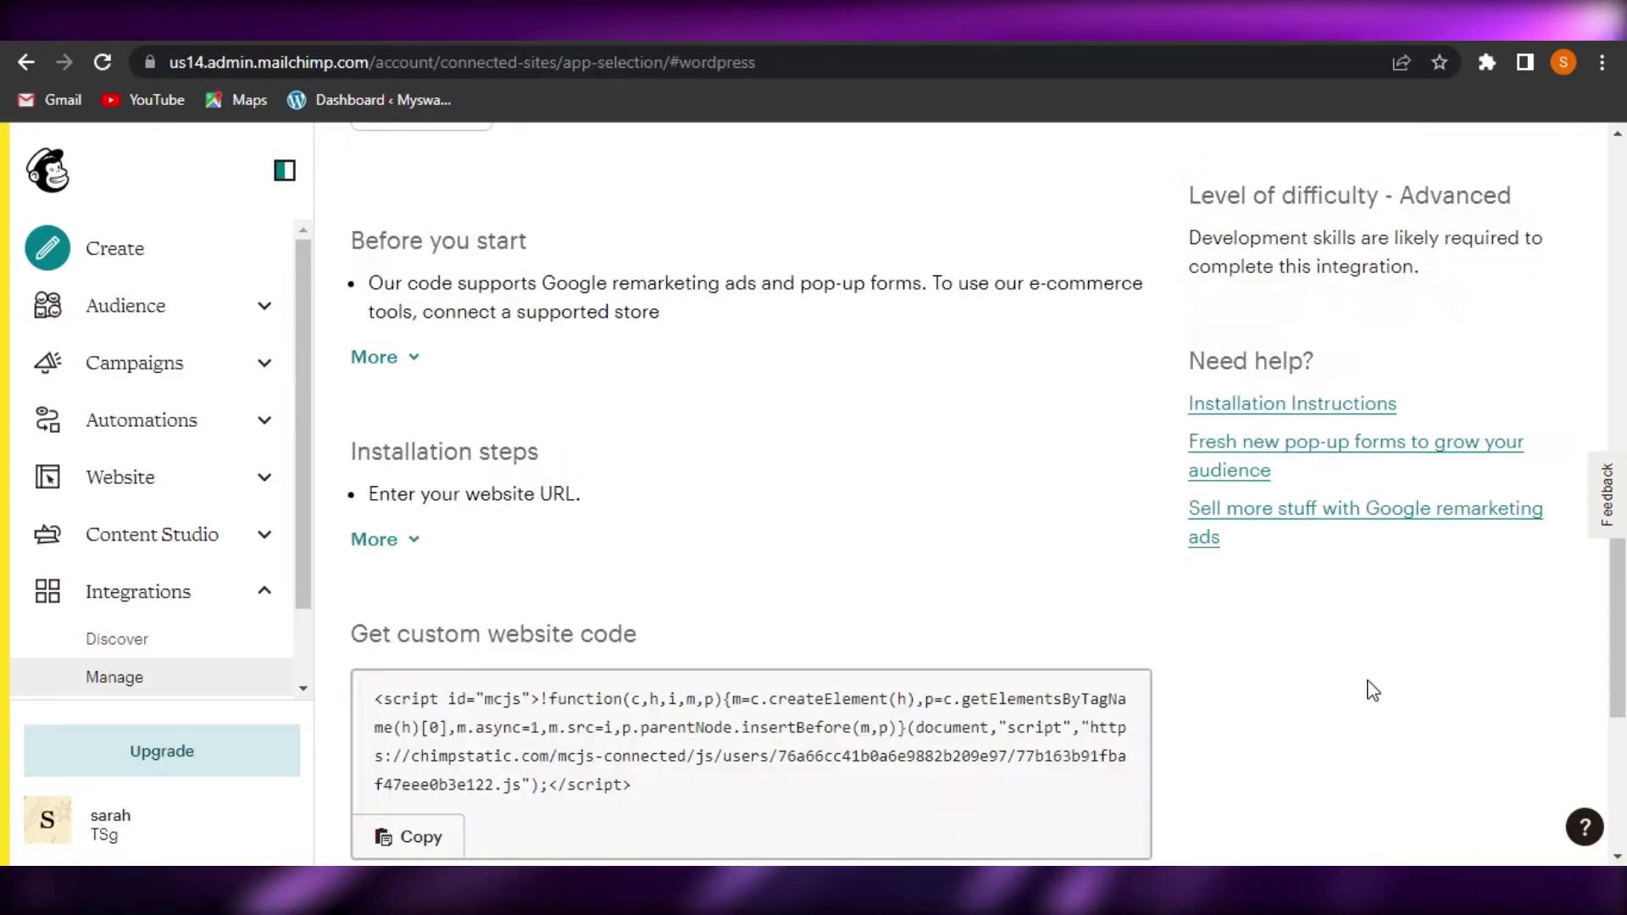
Copy the generated WordPress website code snippet to the clipboard
scroll(749, 492, down, 3)
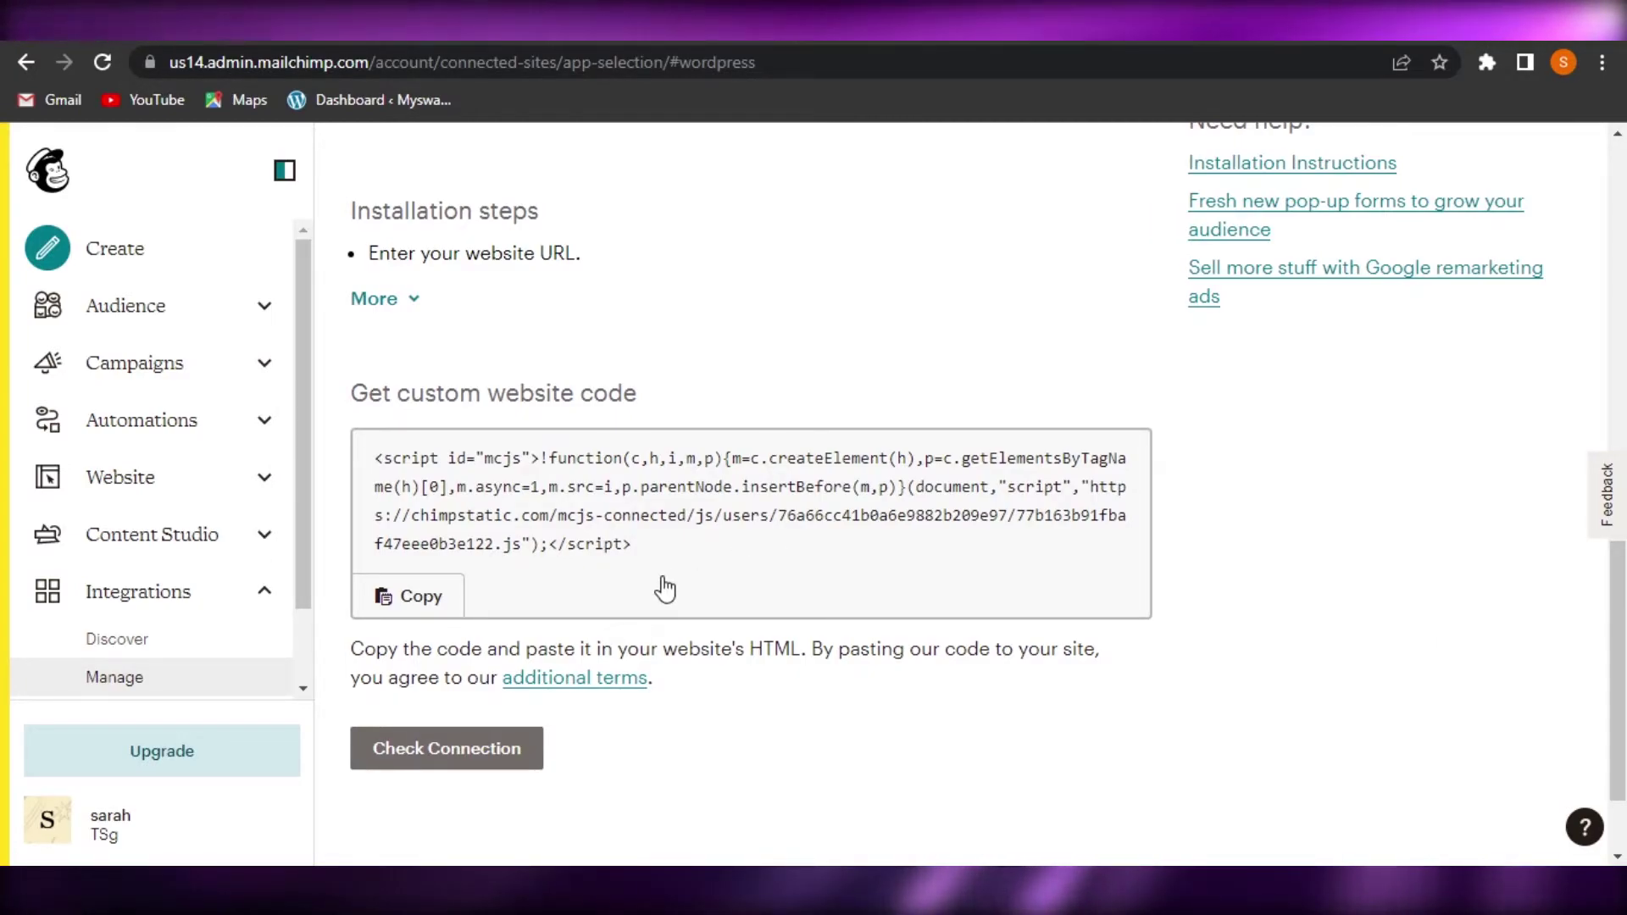
click(390, 603)
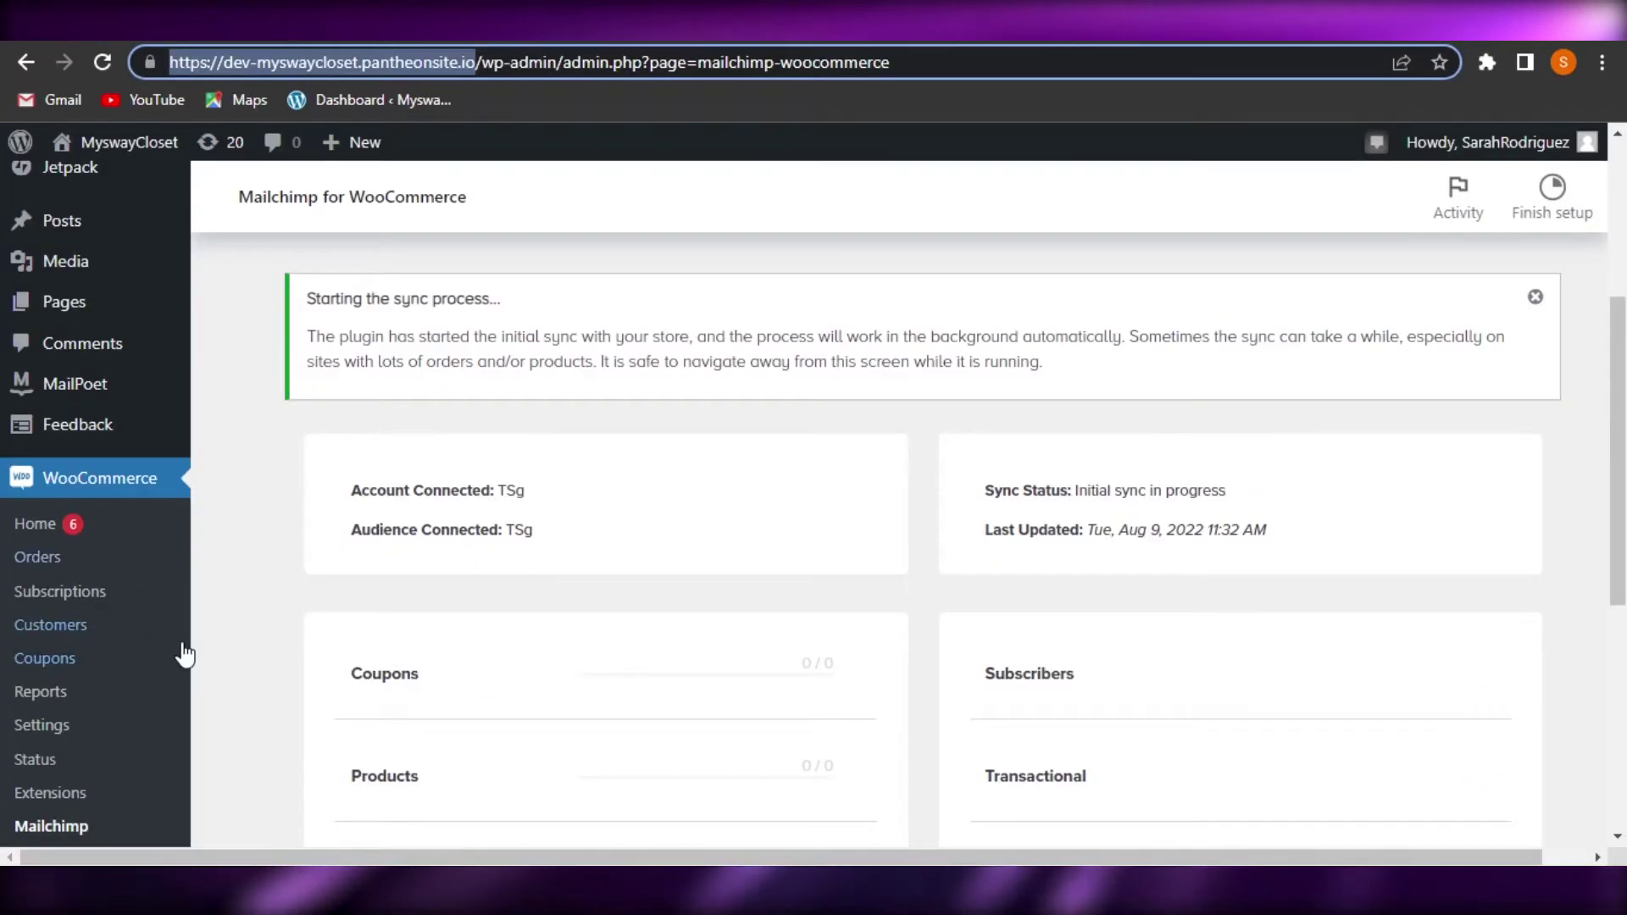
scroll(86, 477, down, 6)
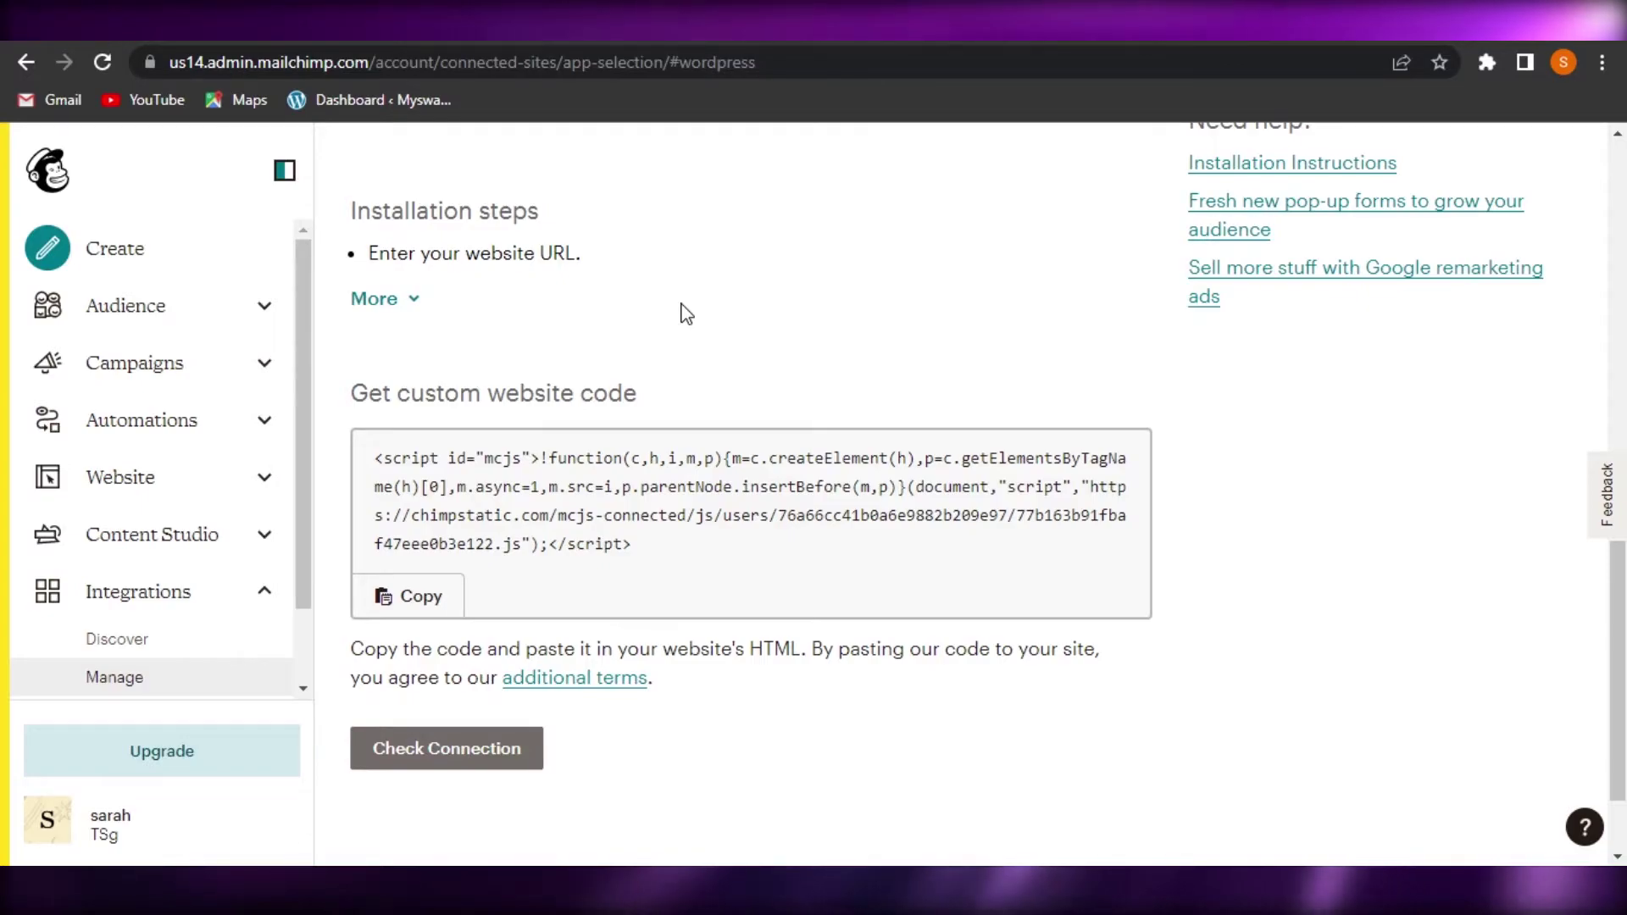
click(438, 596)
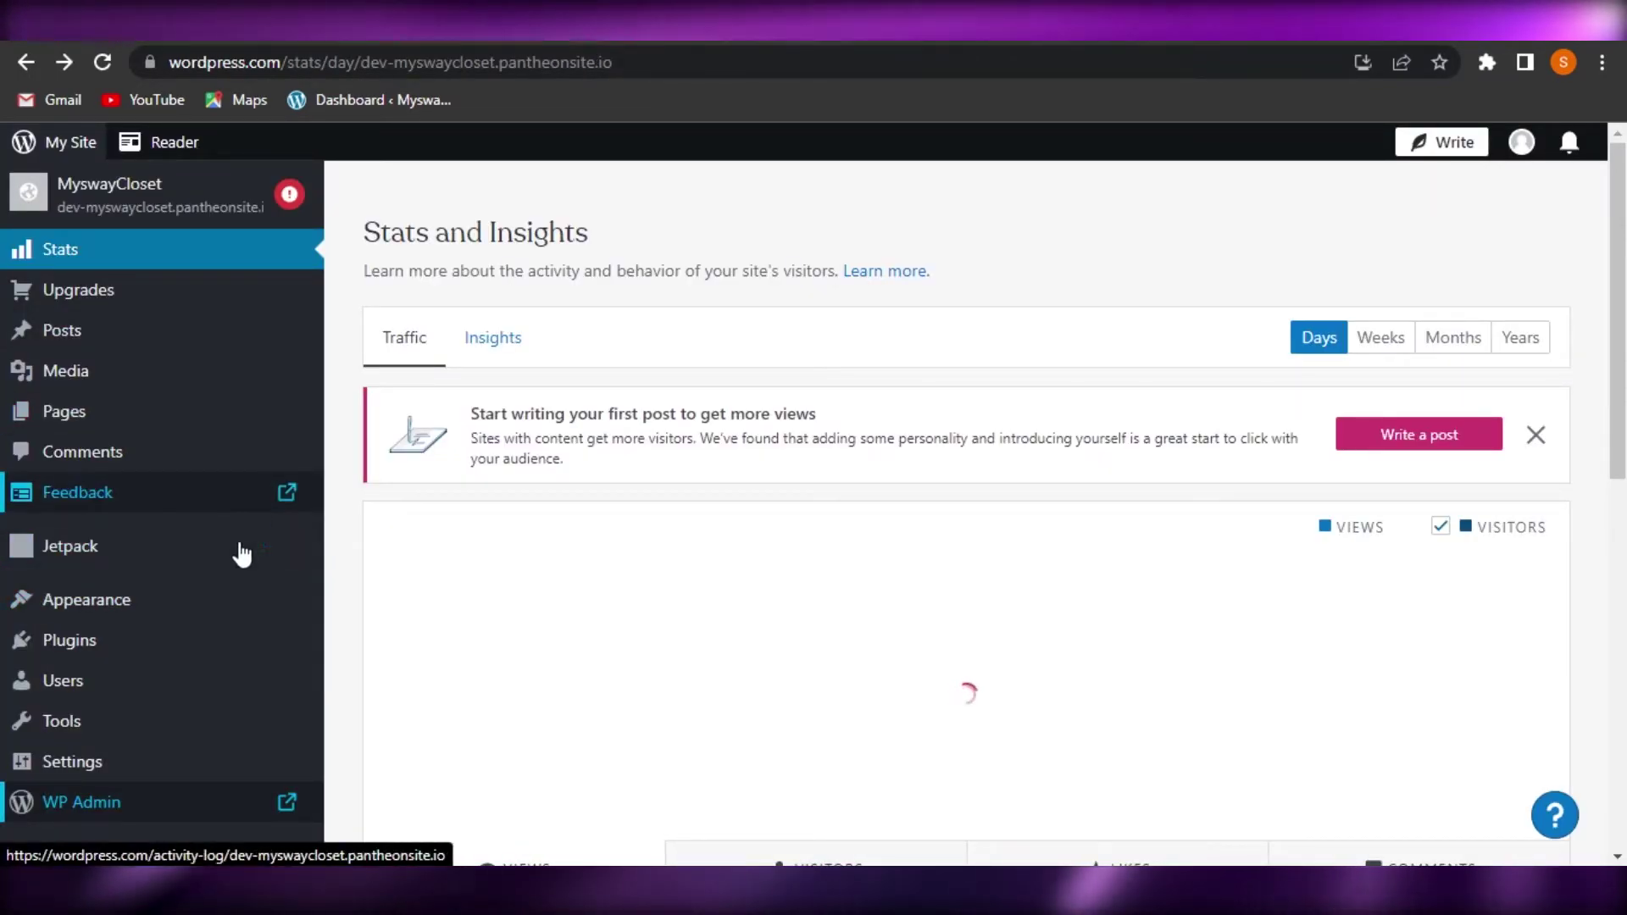
Open Appearance > Themes from the WordPress.com sidebar and check the store's still-running WooCommerce sync
mouse_move(255, 712)
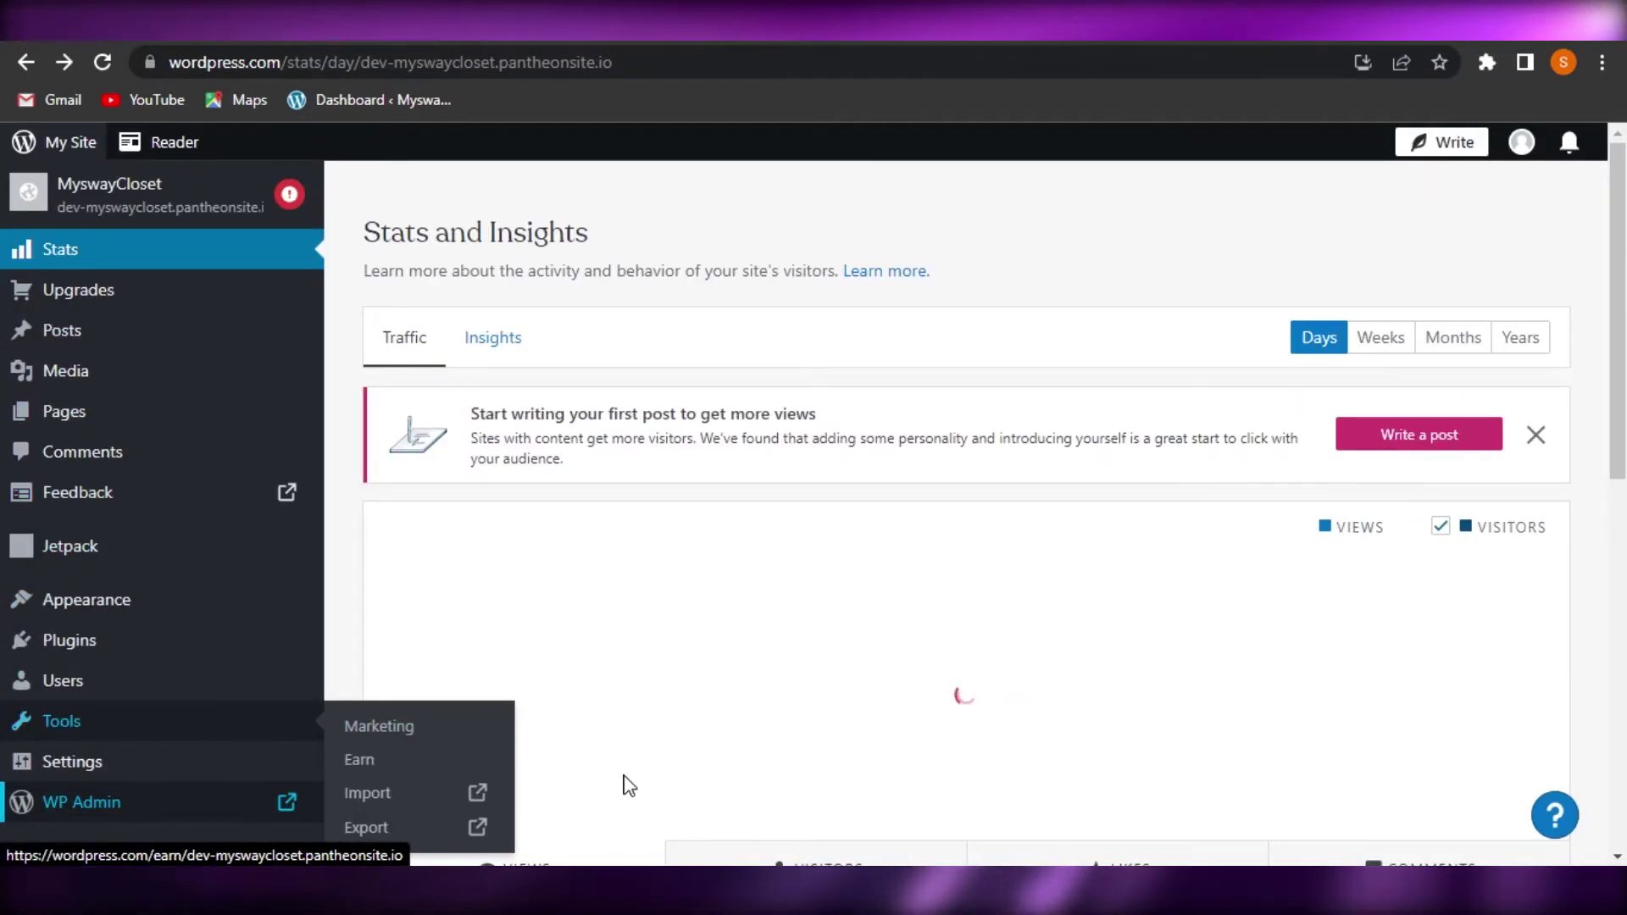
scroll(169, 593, down, 5)
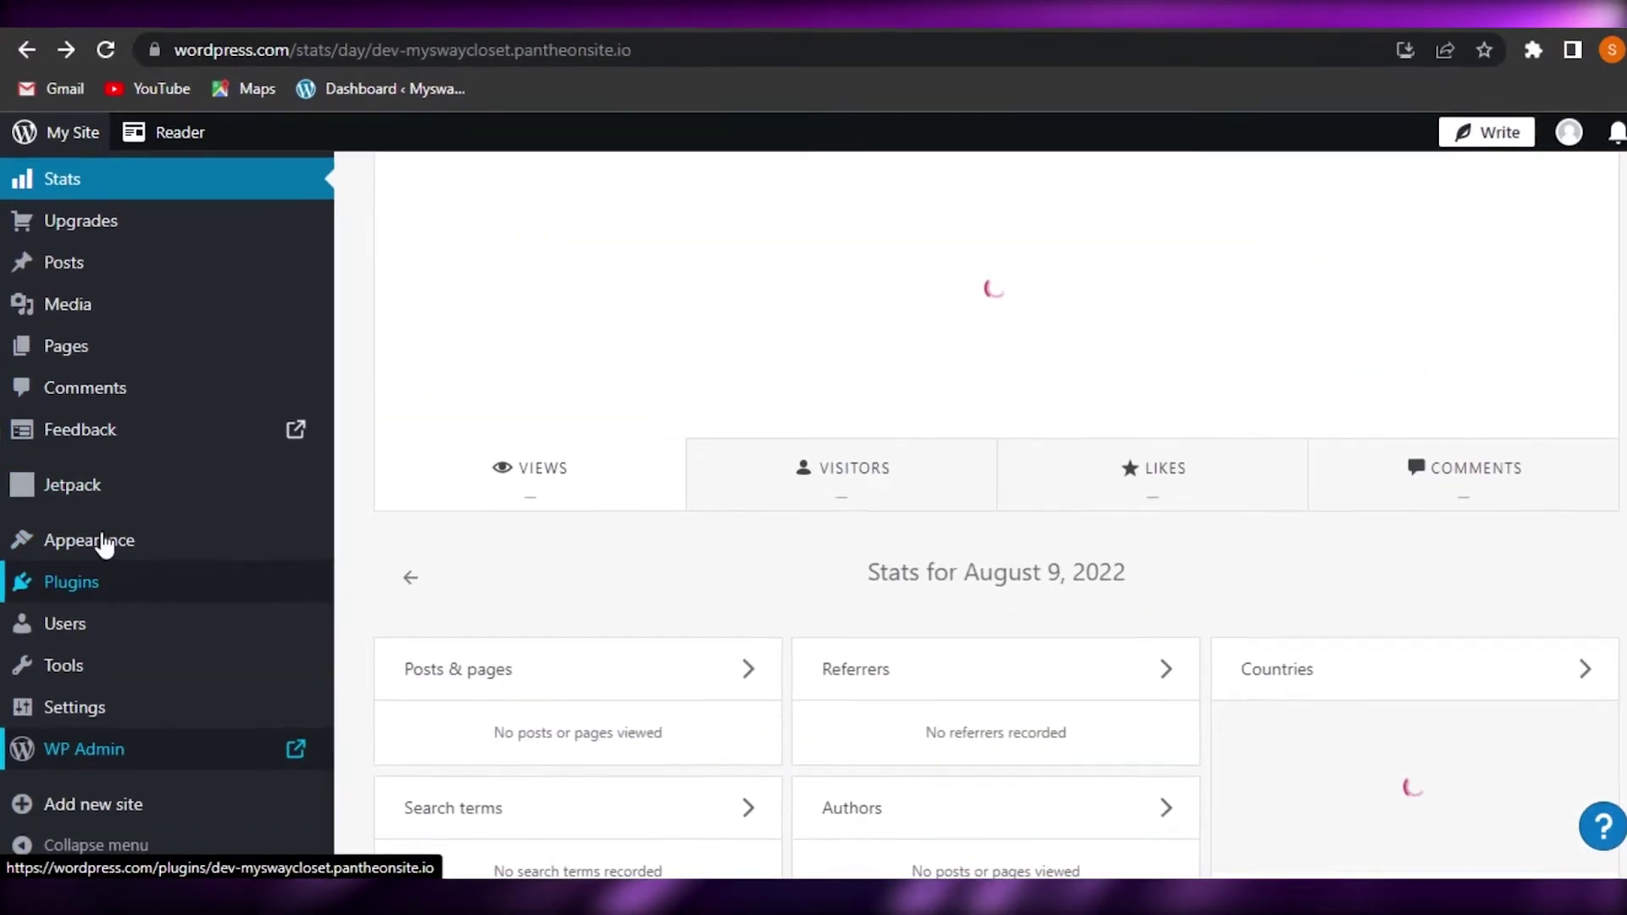
mouse_move(191, 549)
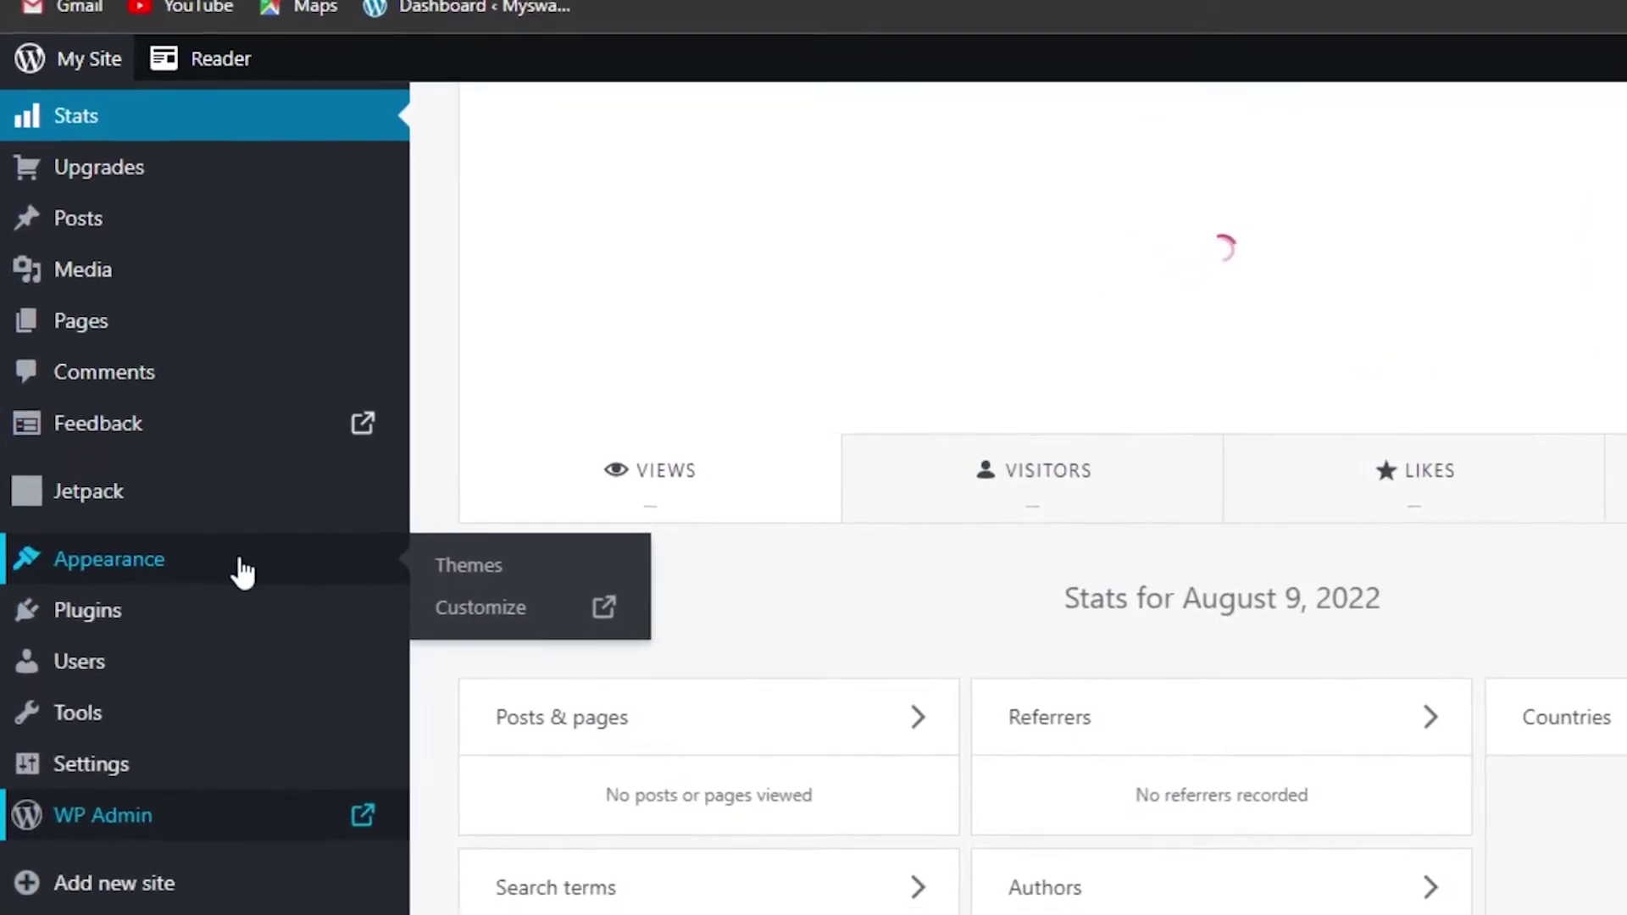
scroll(532, 597, up, 5)
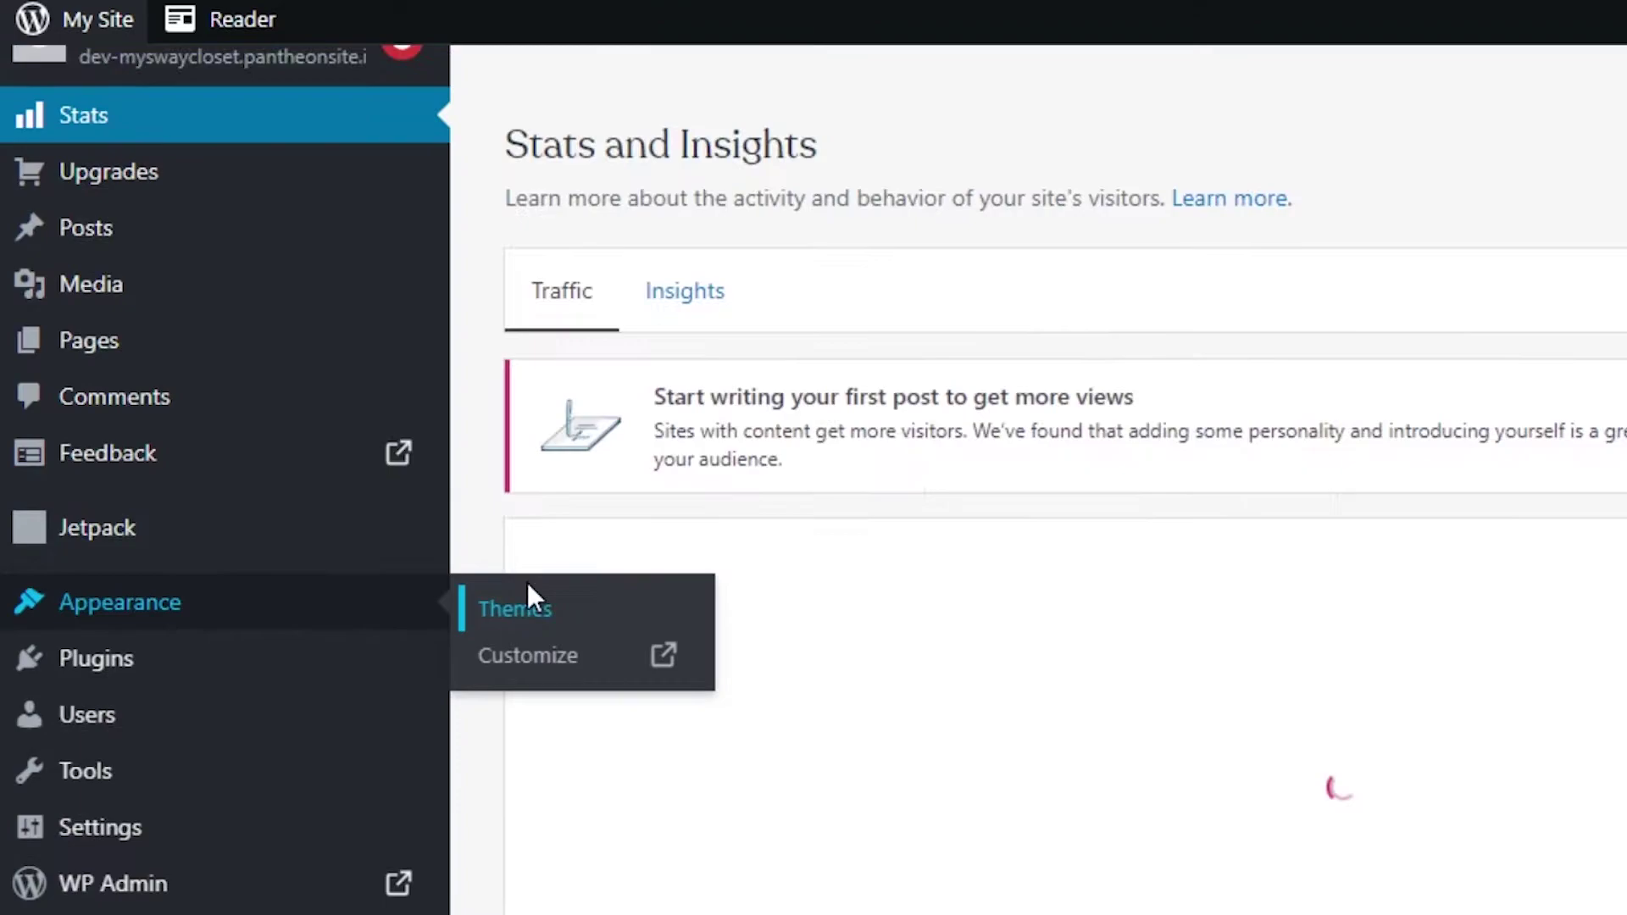
click(528, 584)
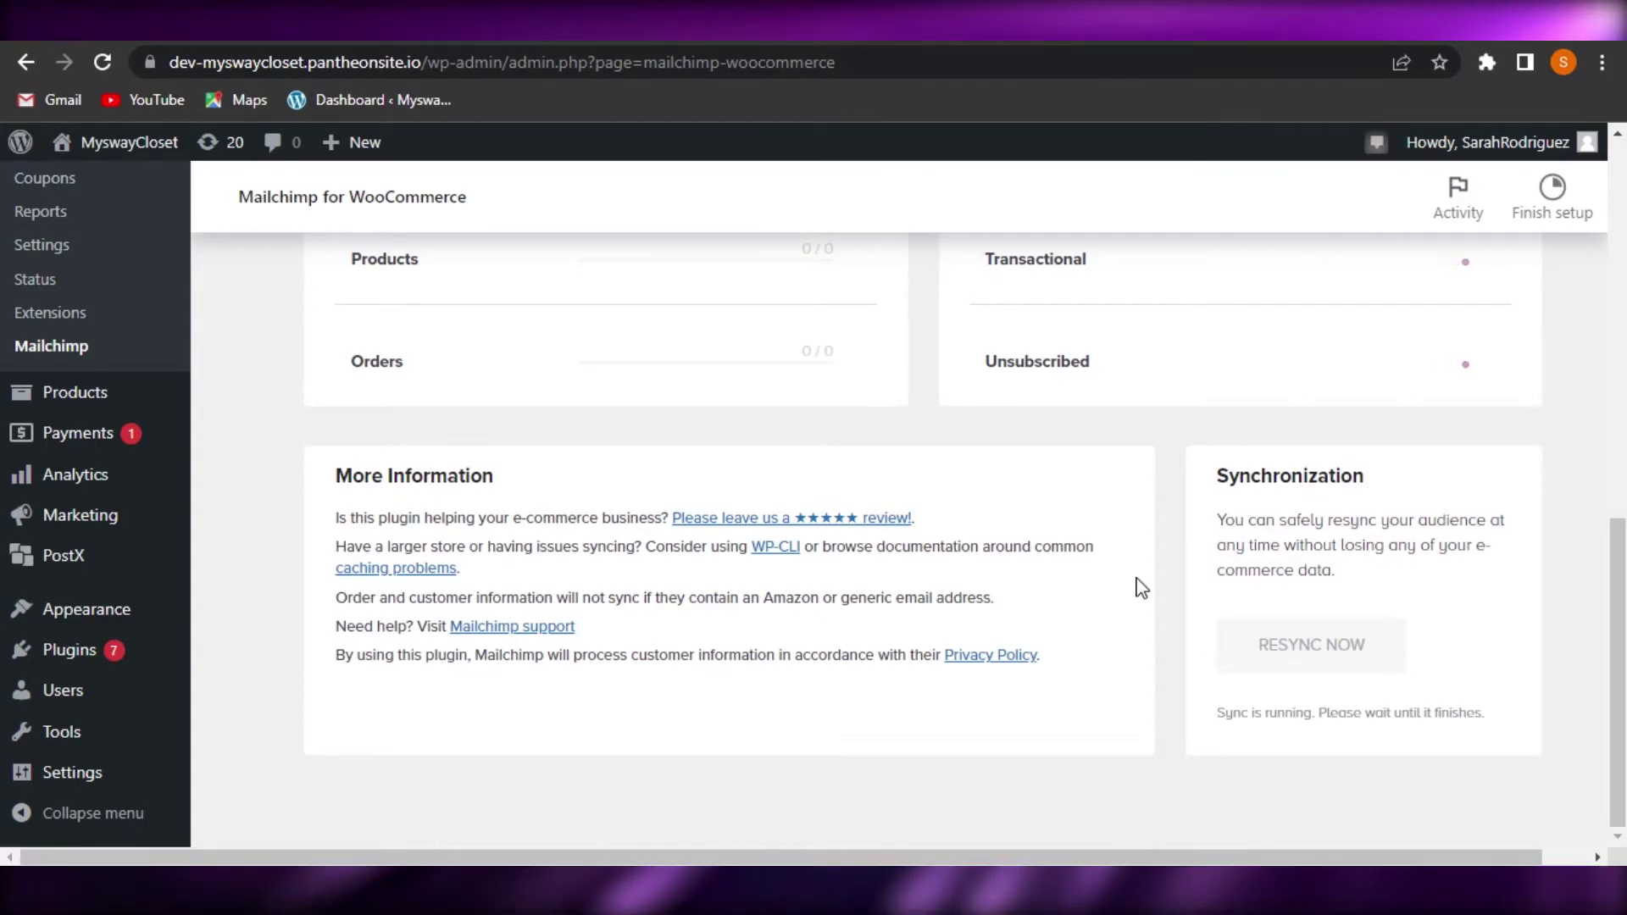
scroll(795, 307, up, 10)
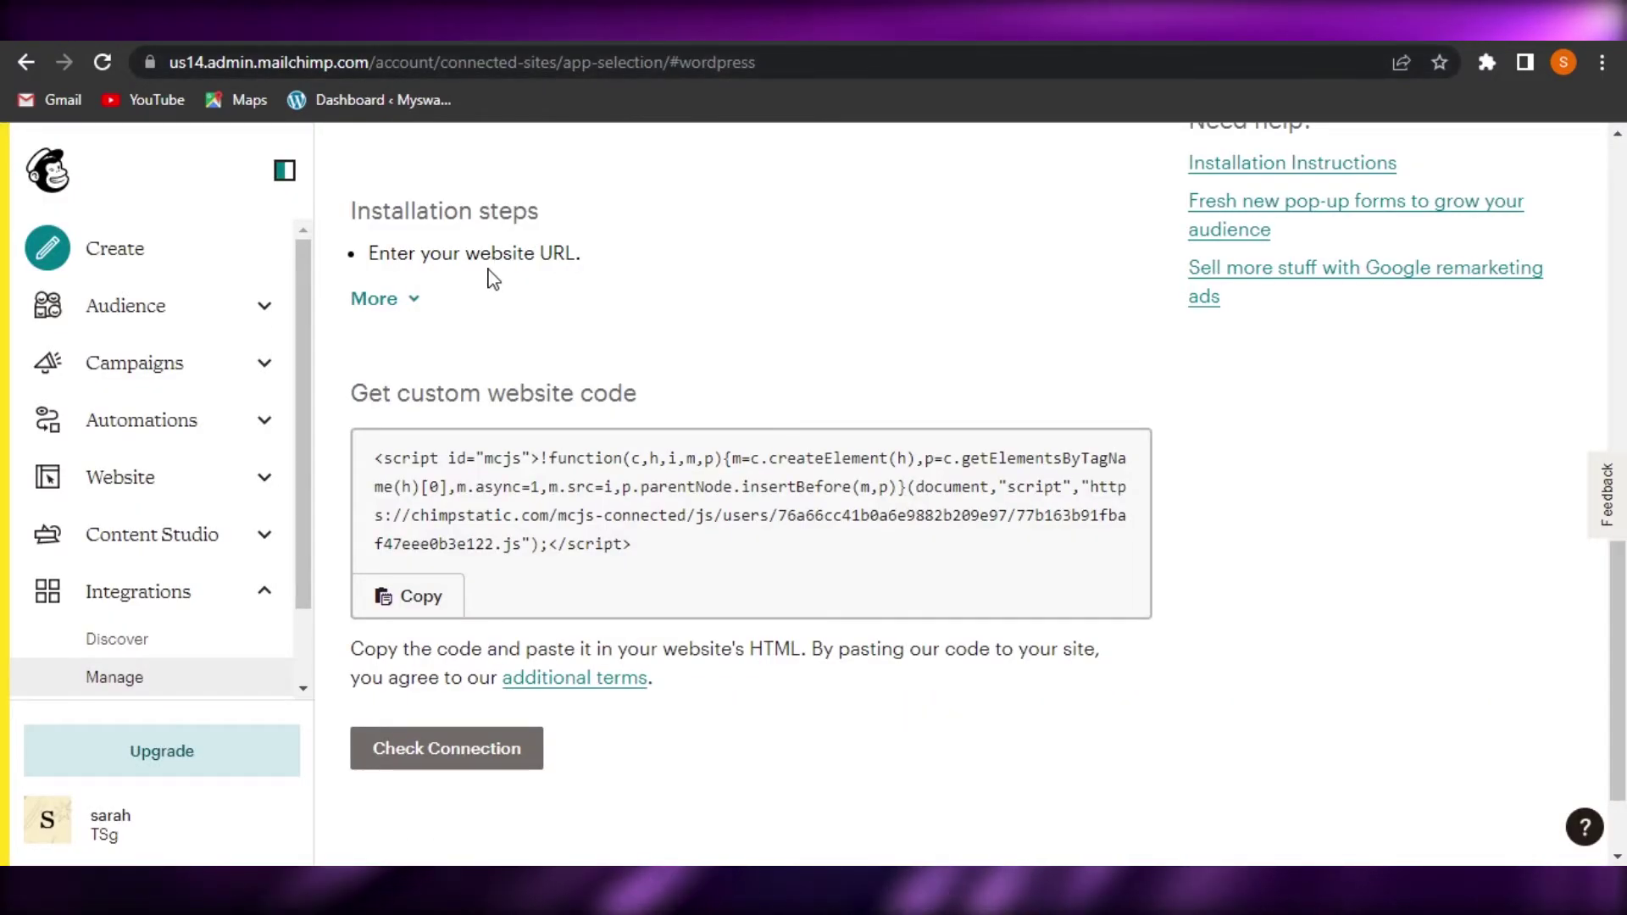
Scroll to the top of the Mailchimp WordPress integration page holding the custom website code
scroll(820, 298, up, 15)
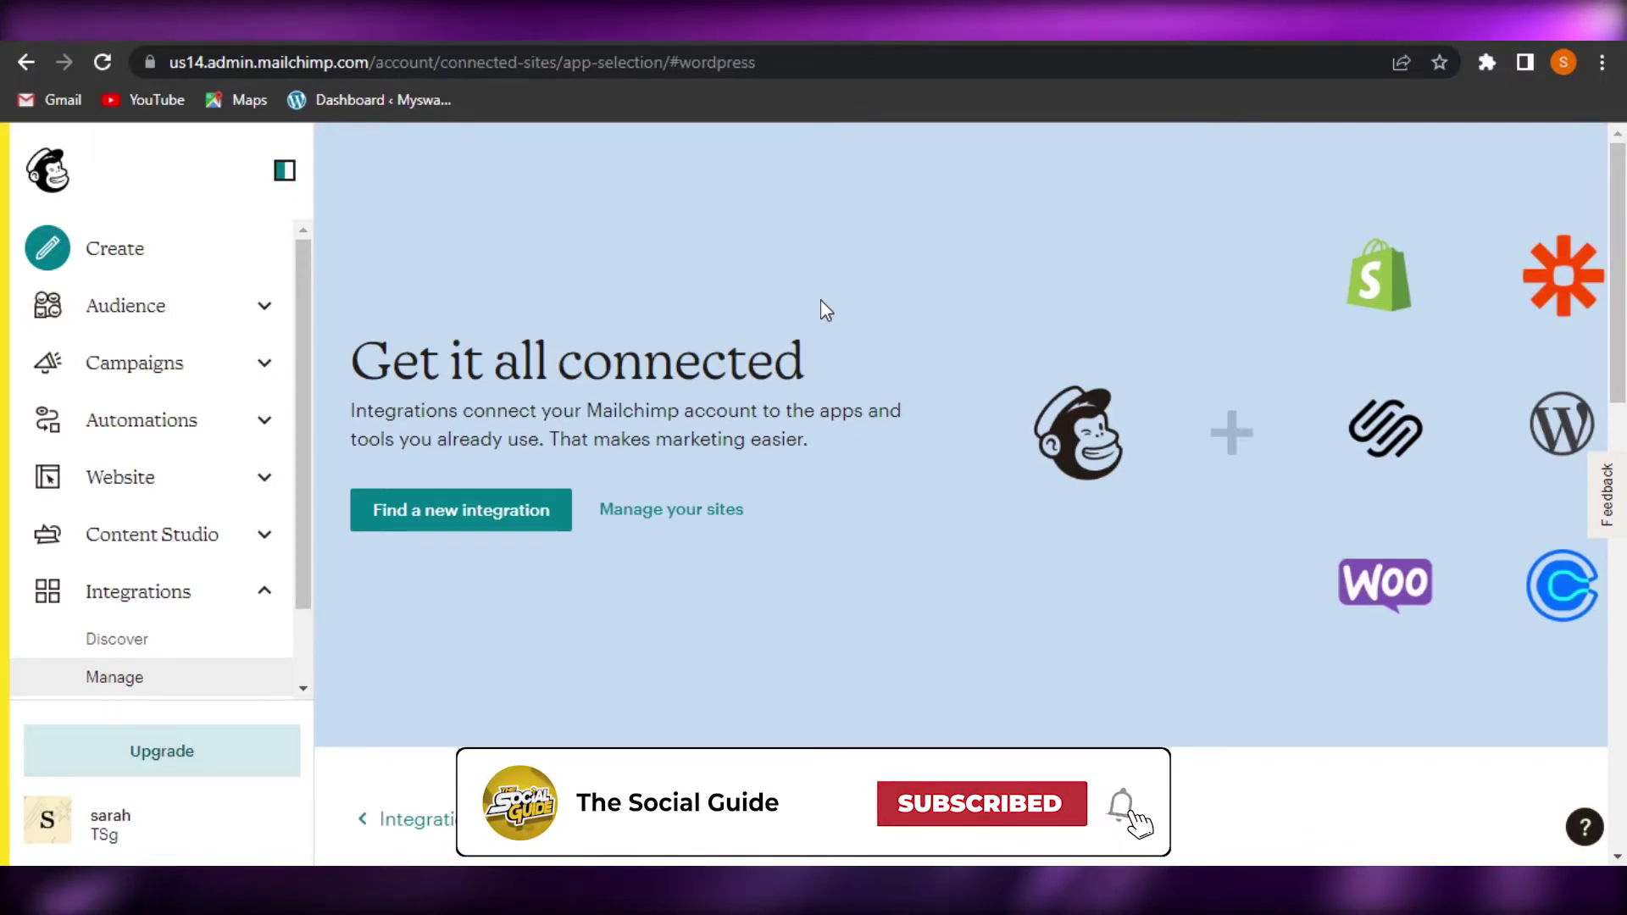
Create a new Regular email campaign from Mailchimp's Create menu and start designing it
click(144, 260)
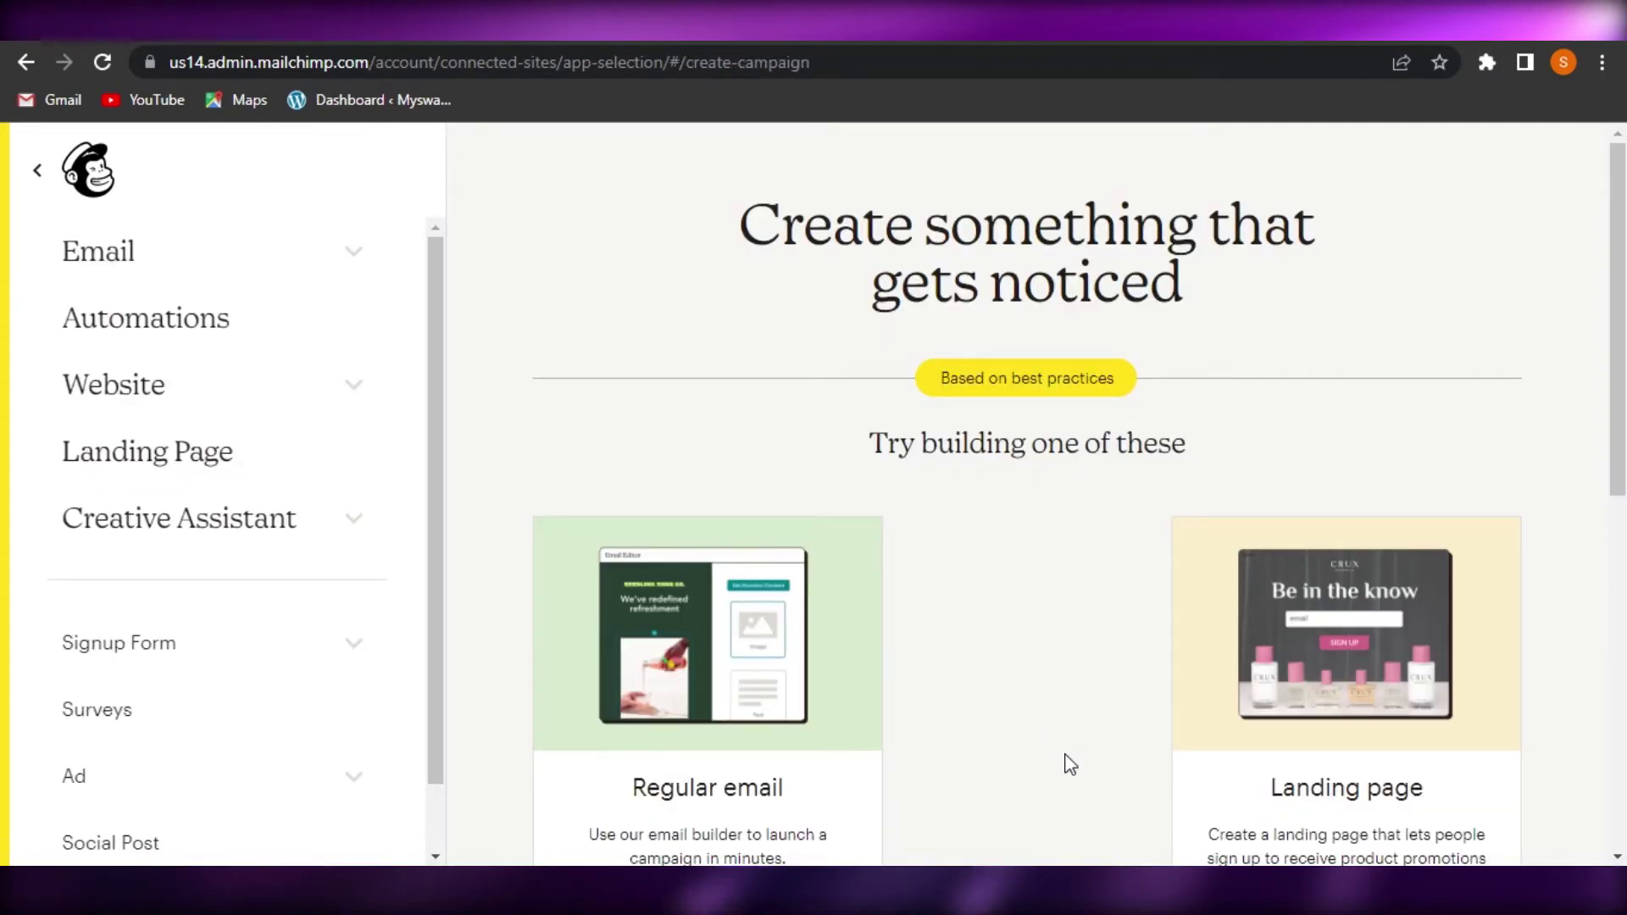
scroll(1595, 440, down, 4)
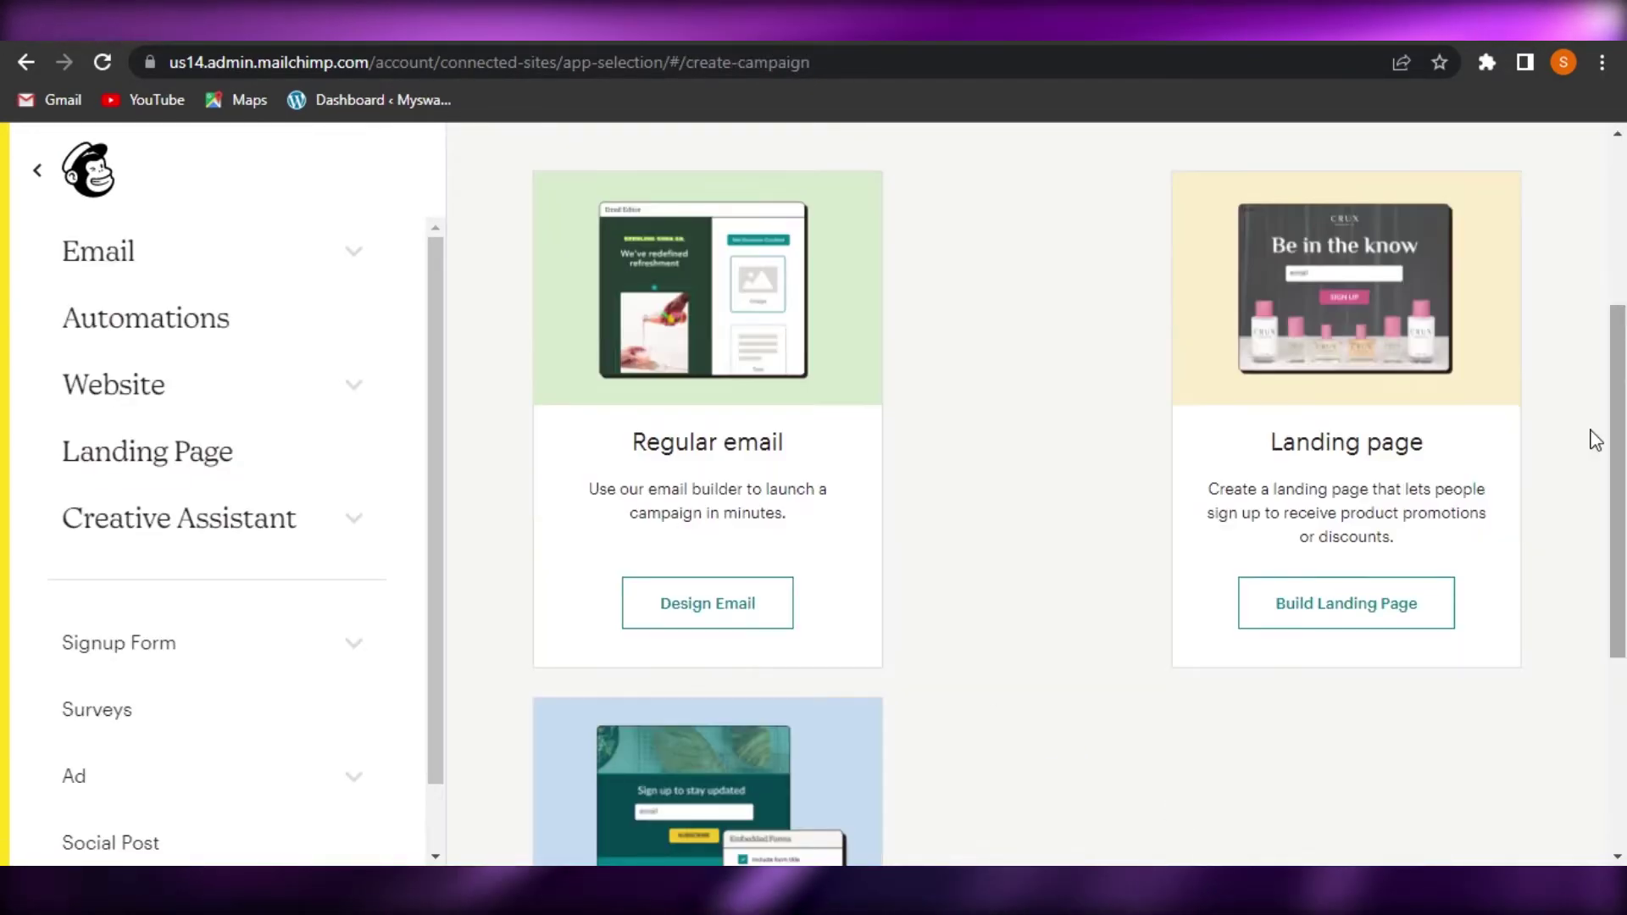
click(686, 618)
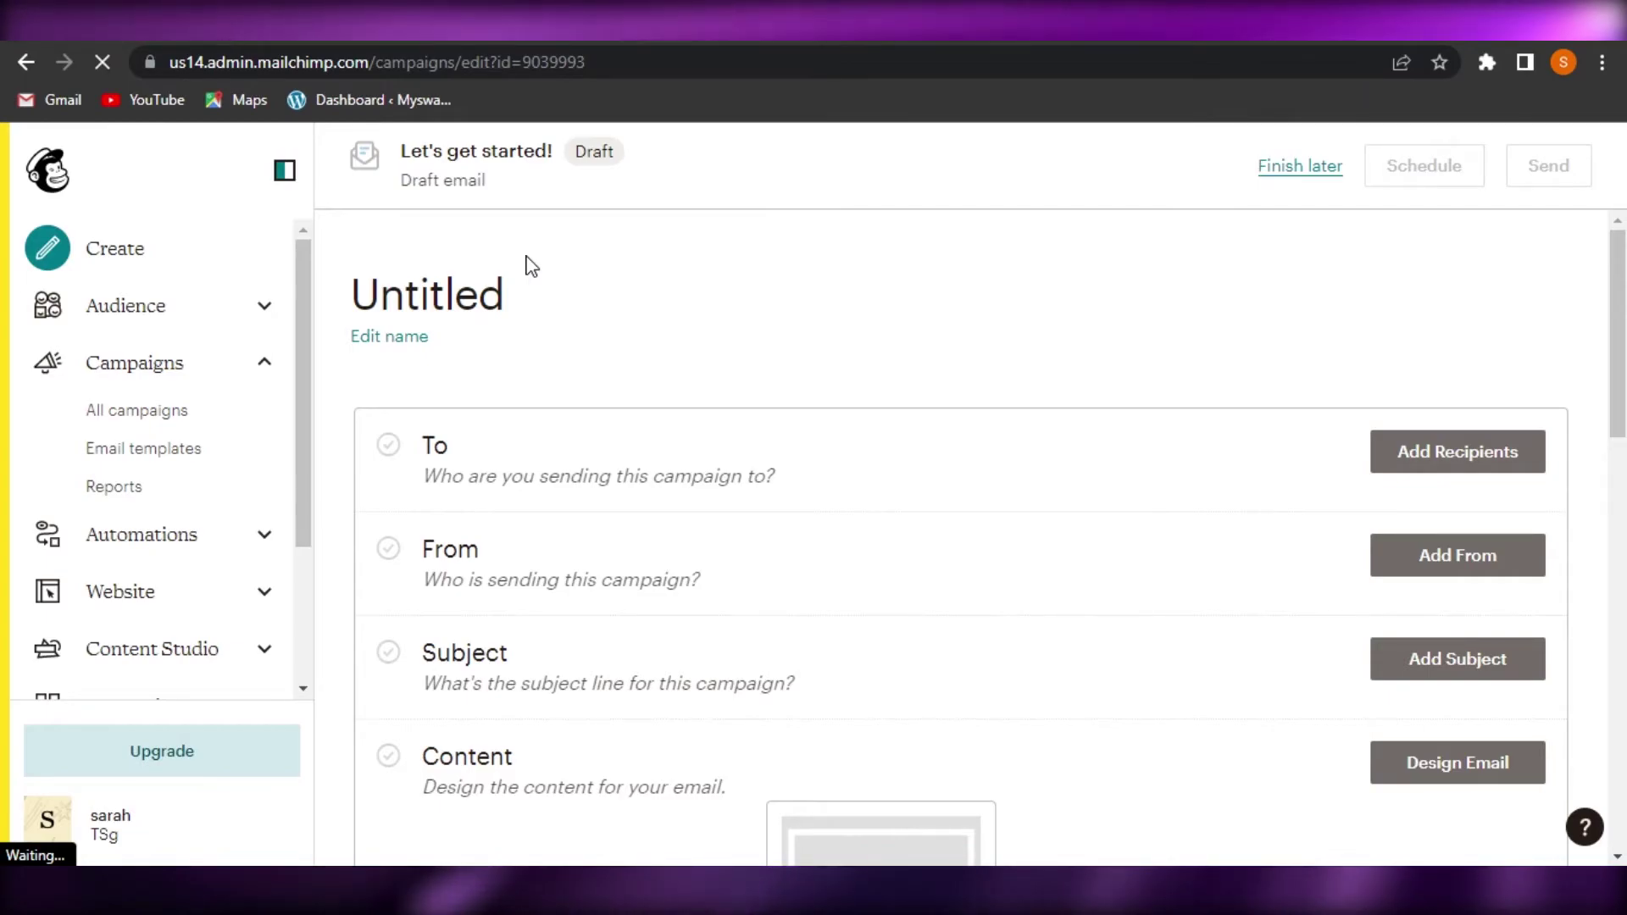
Rename the untitled campaign to 'test'
click(446, 307)
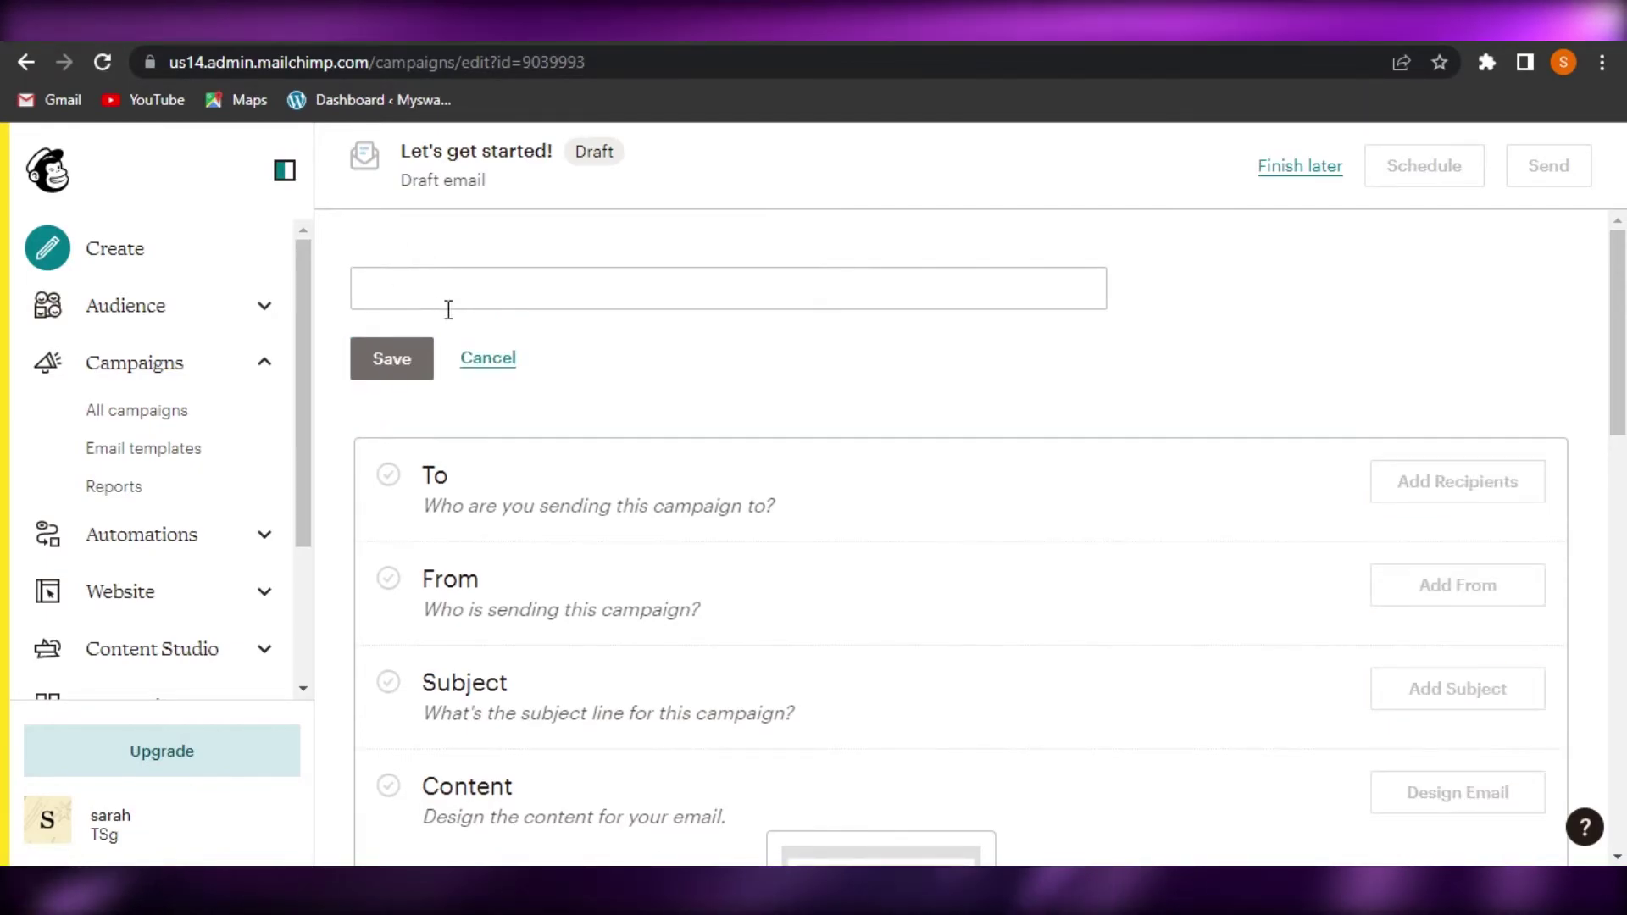
click(422, 302)
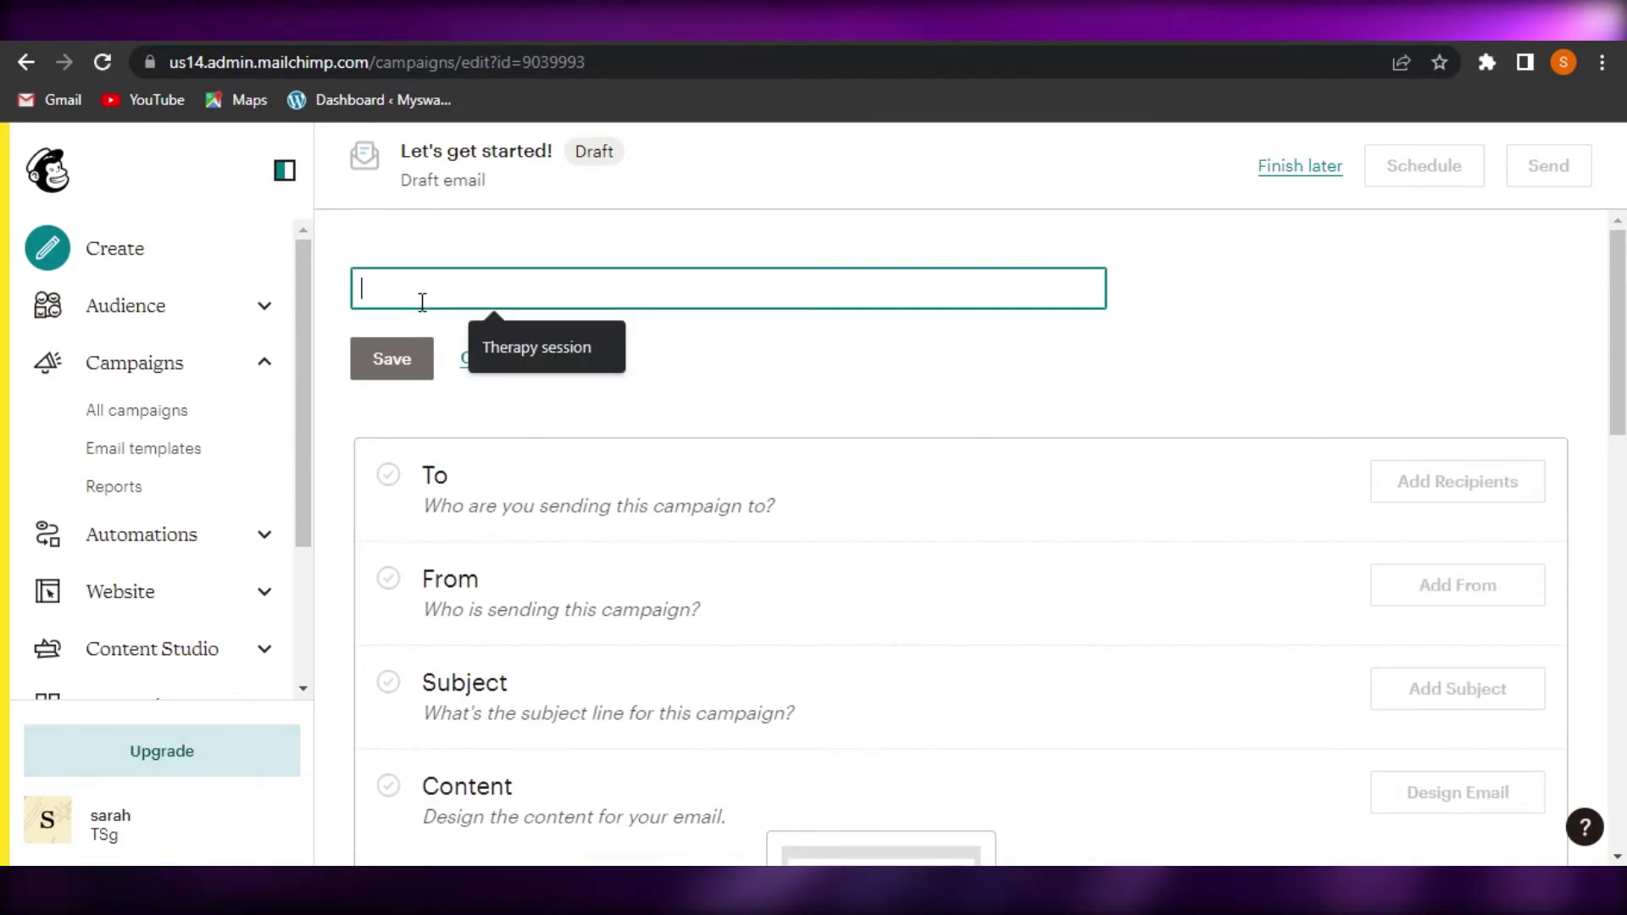
text(test)
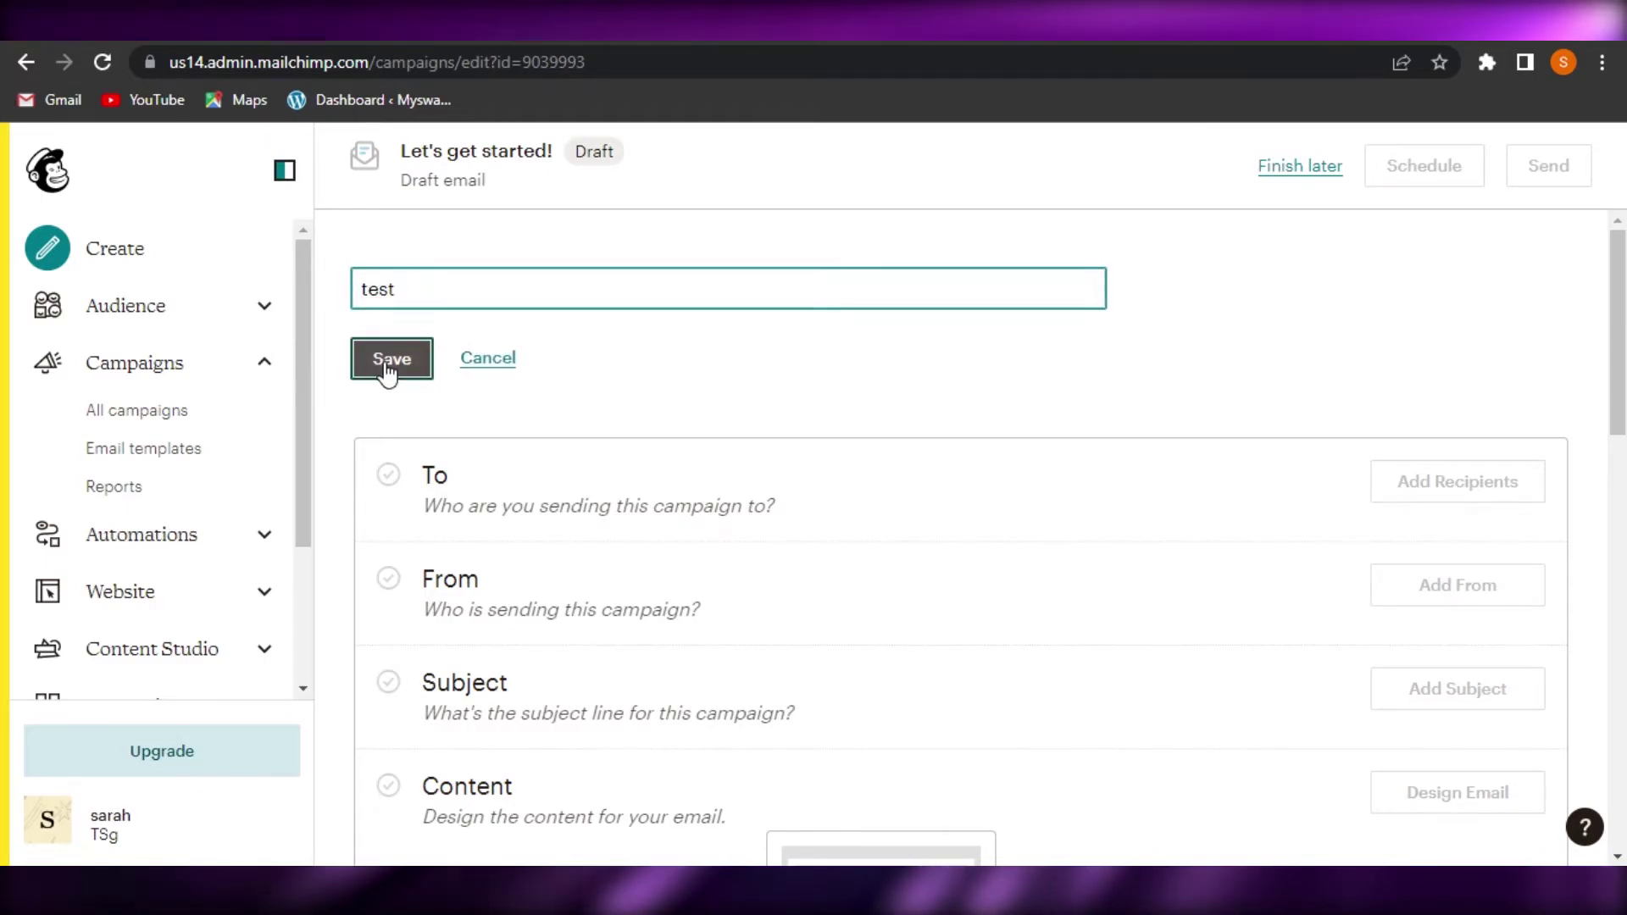
click(387, 366)
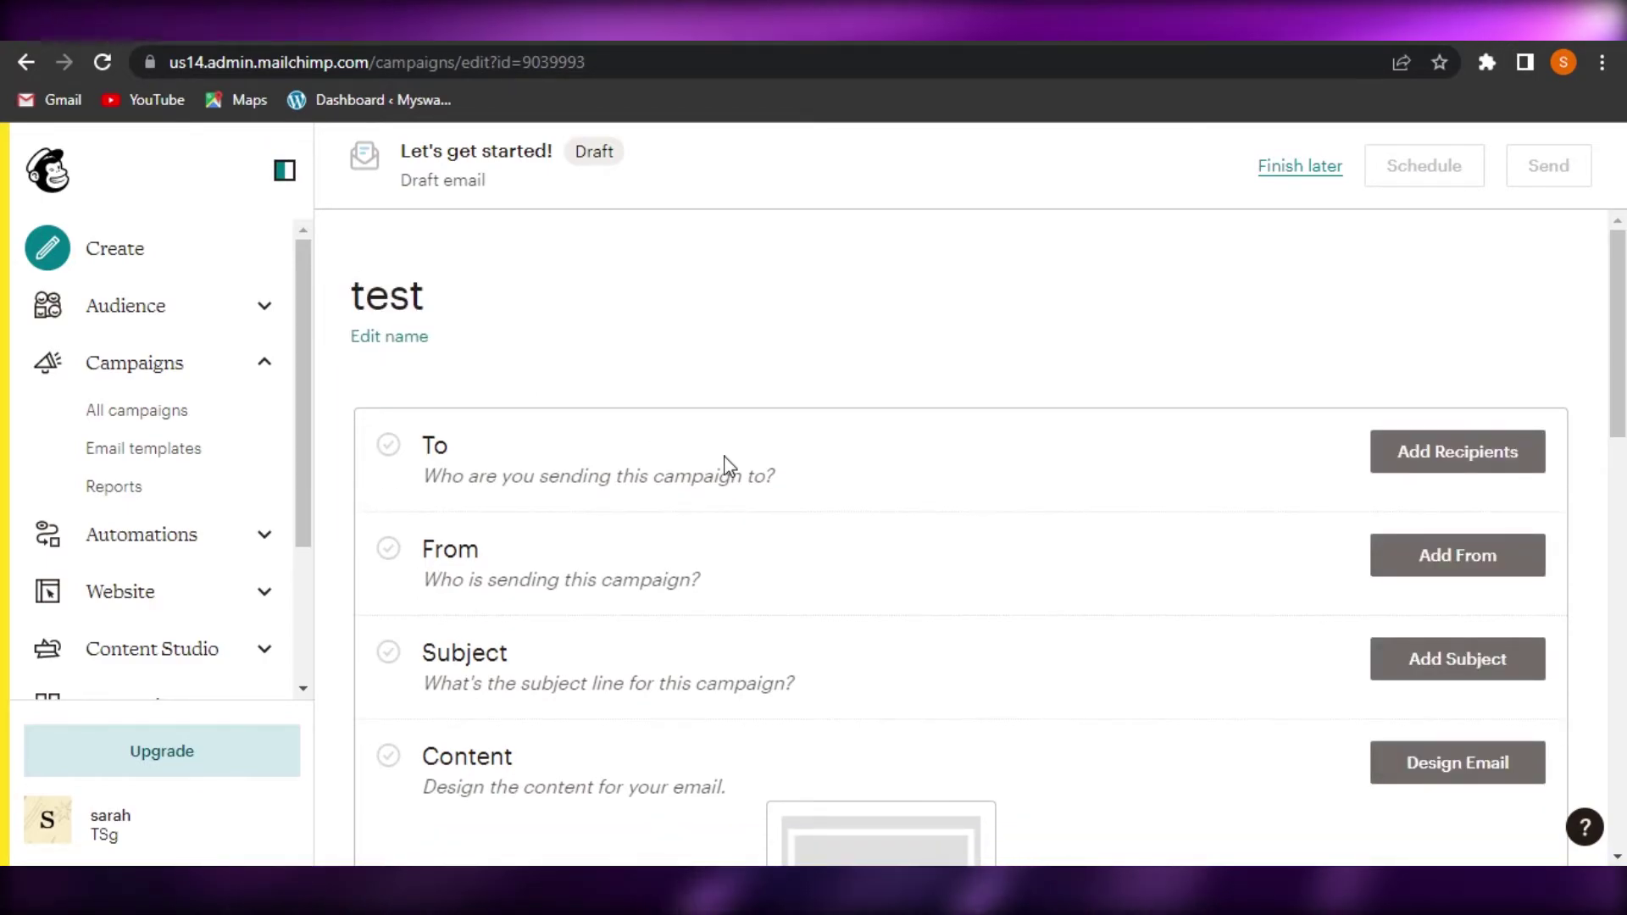
scroll(1620, 334, down, 3)
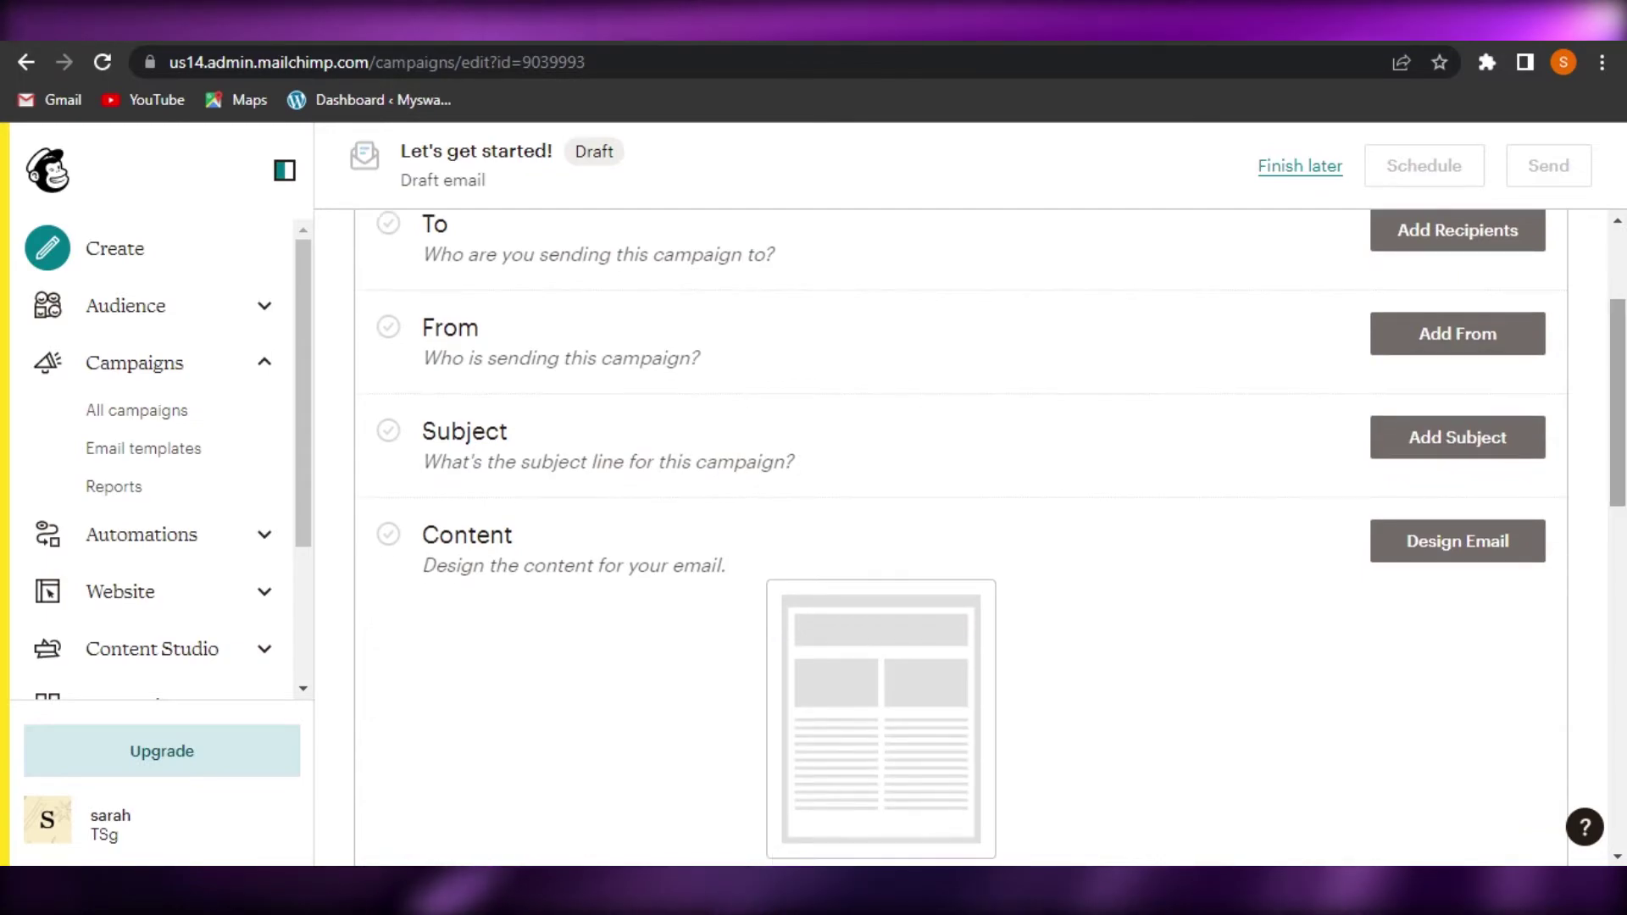
scroll(1620, 334, up, 2)
scroll(962, 526, down, 1)
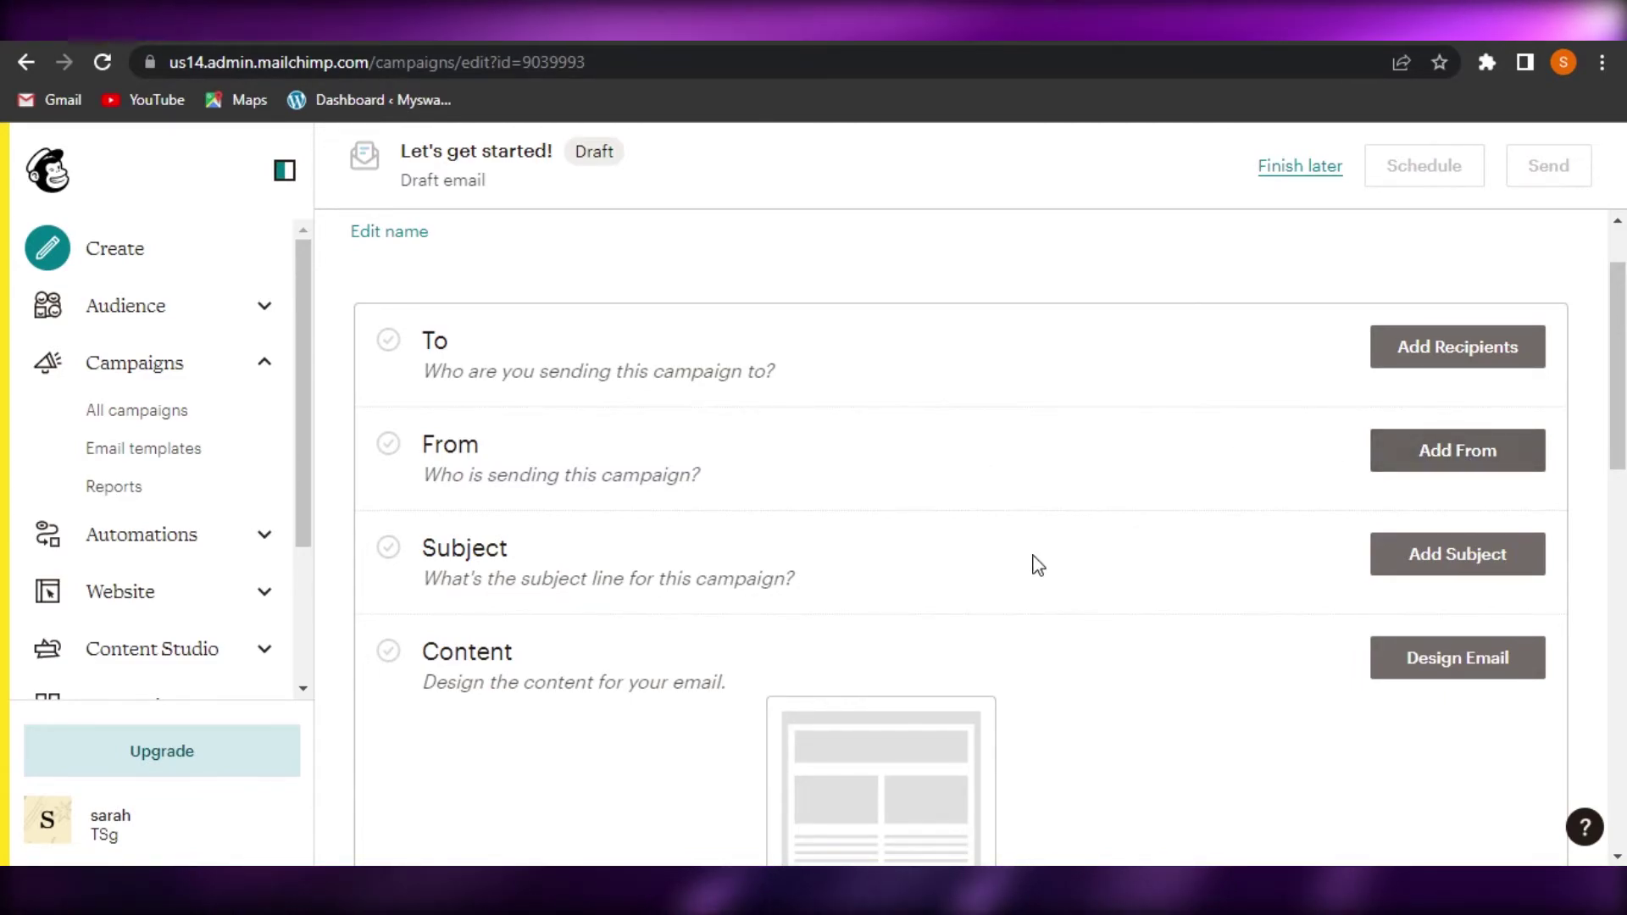
Enter and save 'test' as the campaign's subject line
click(1468, 557)
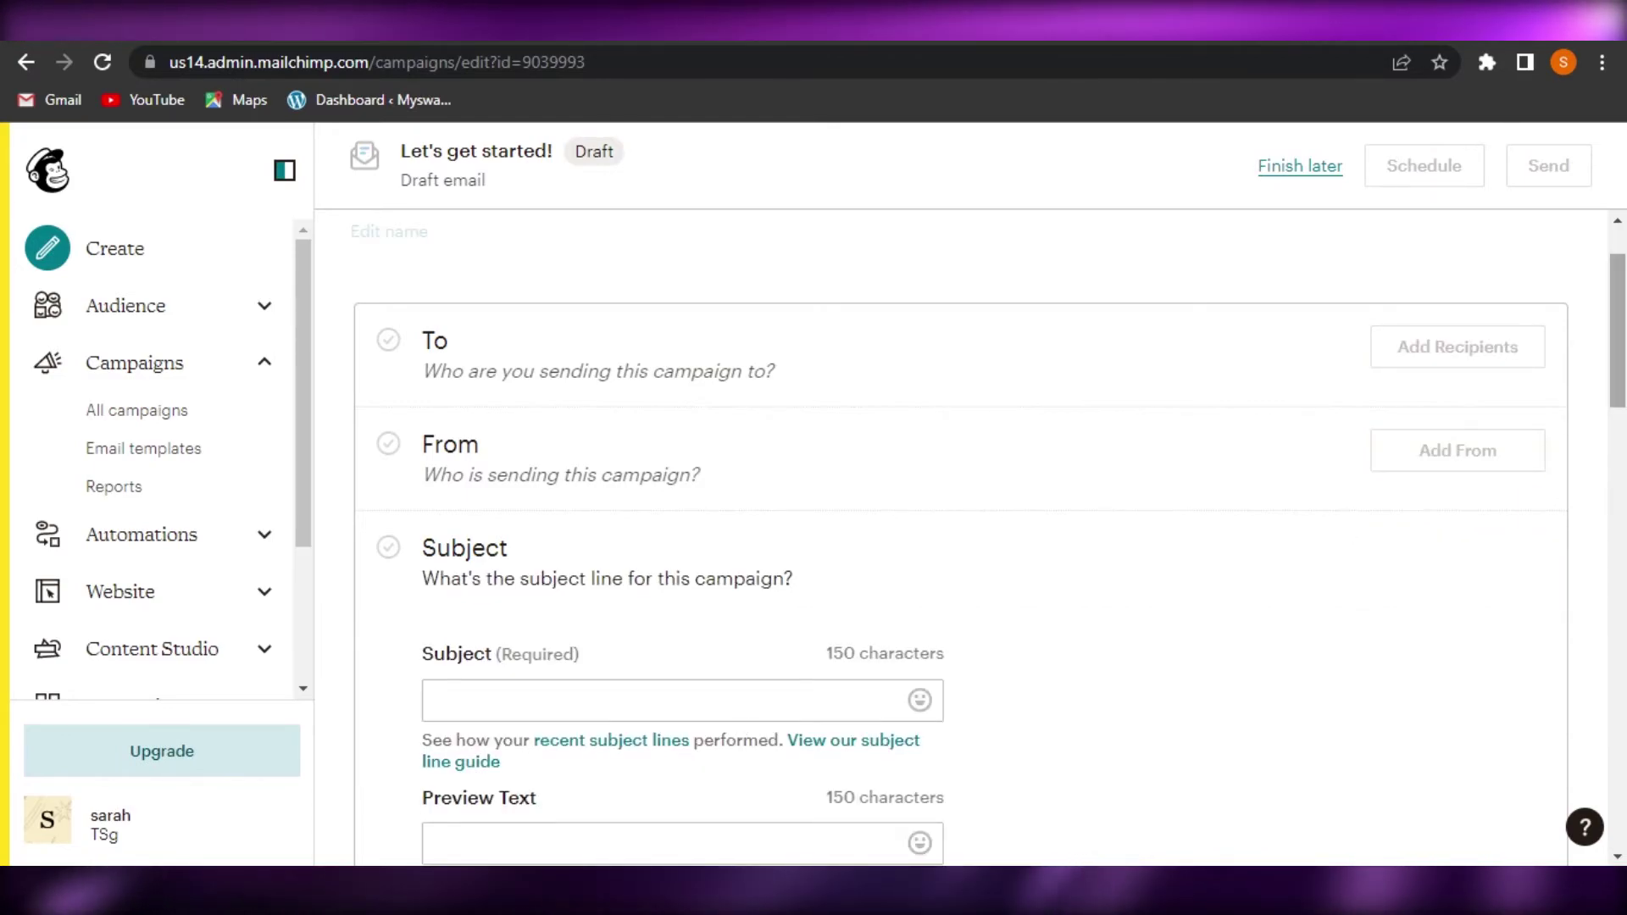
scroll(621, 338, down, 4)
click(594, 329)
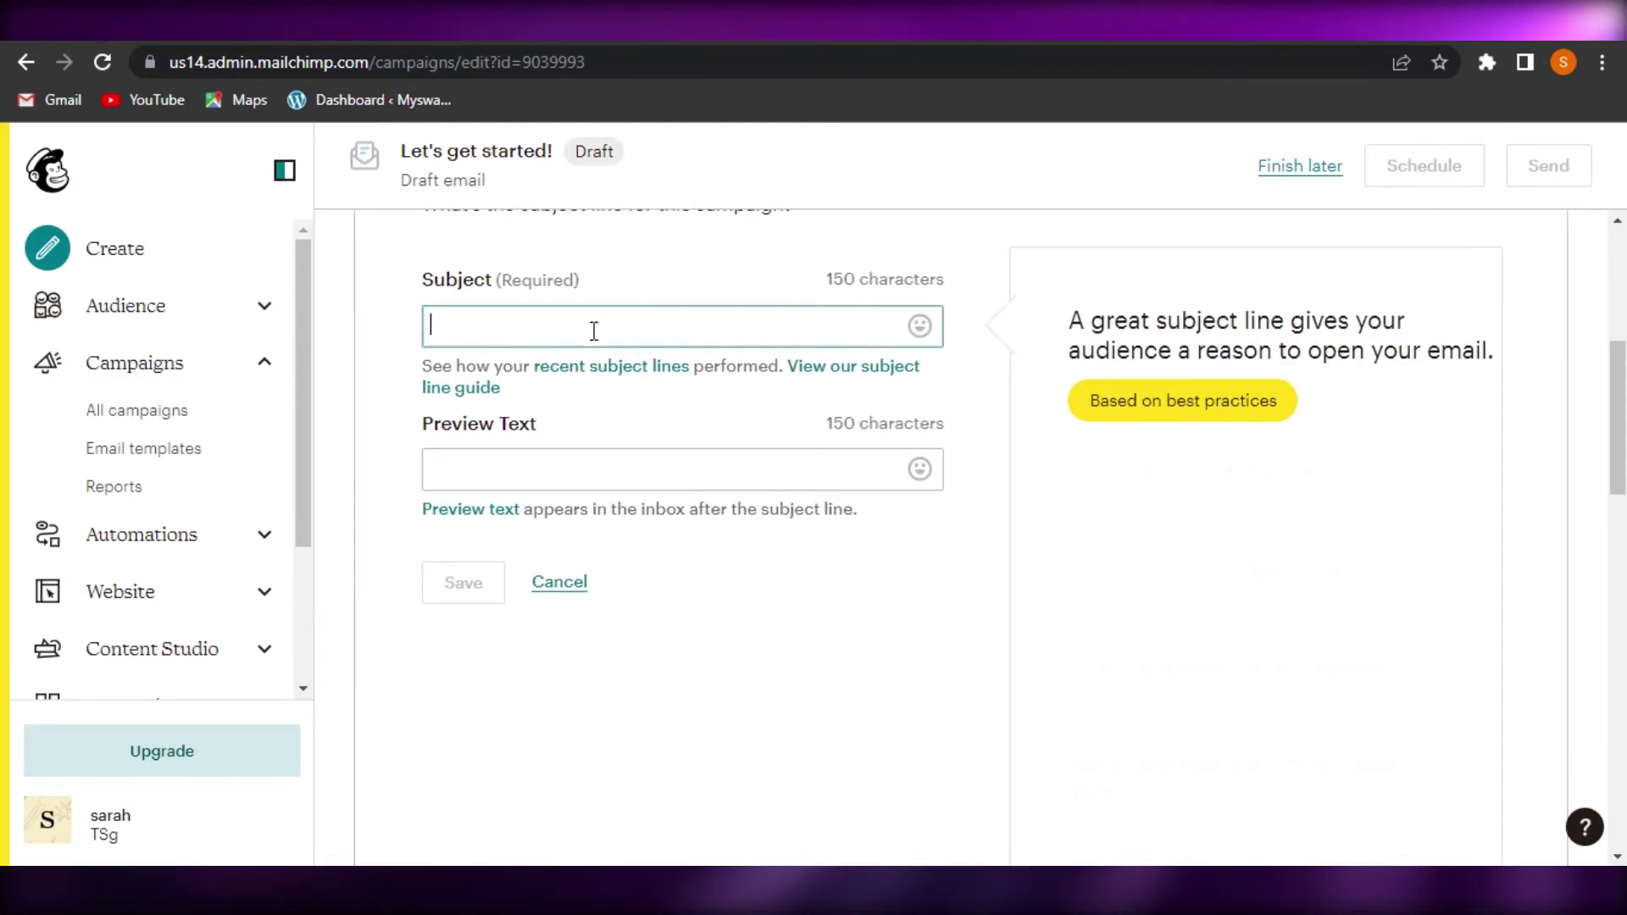
text(test)
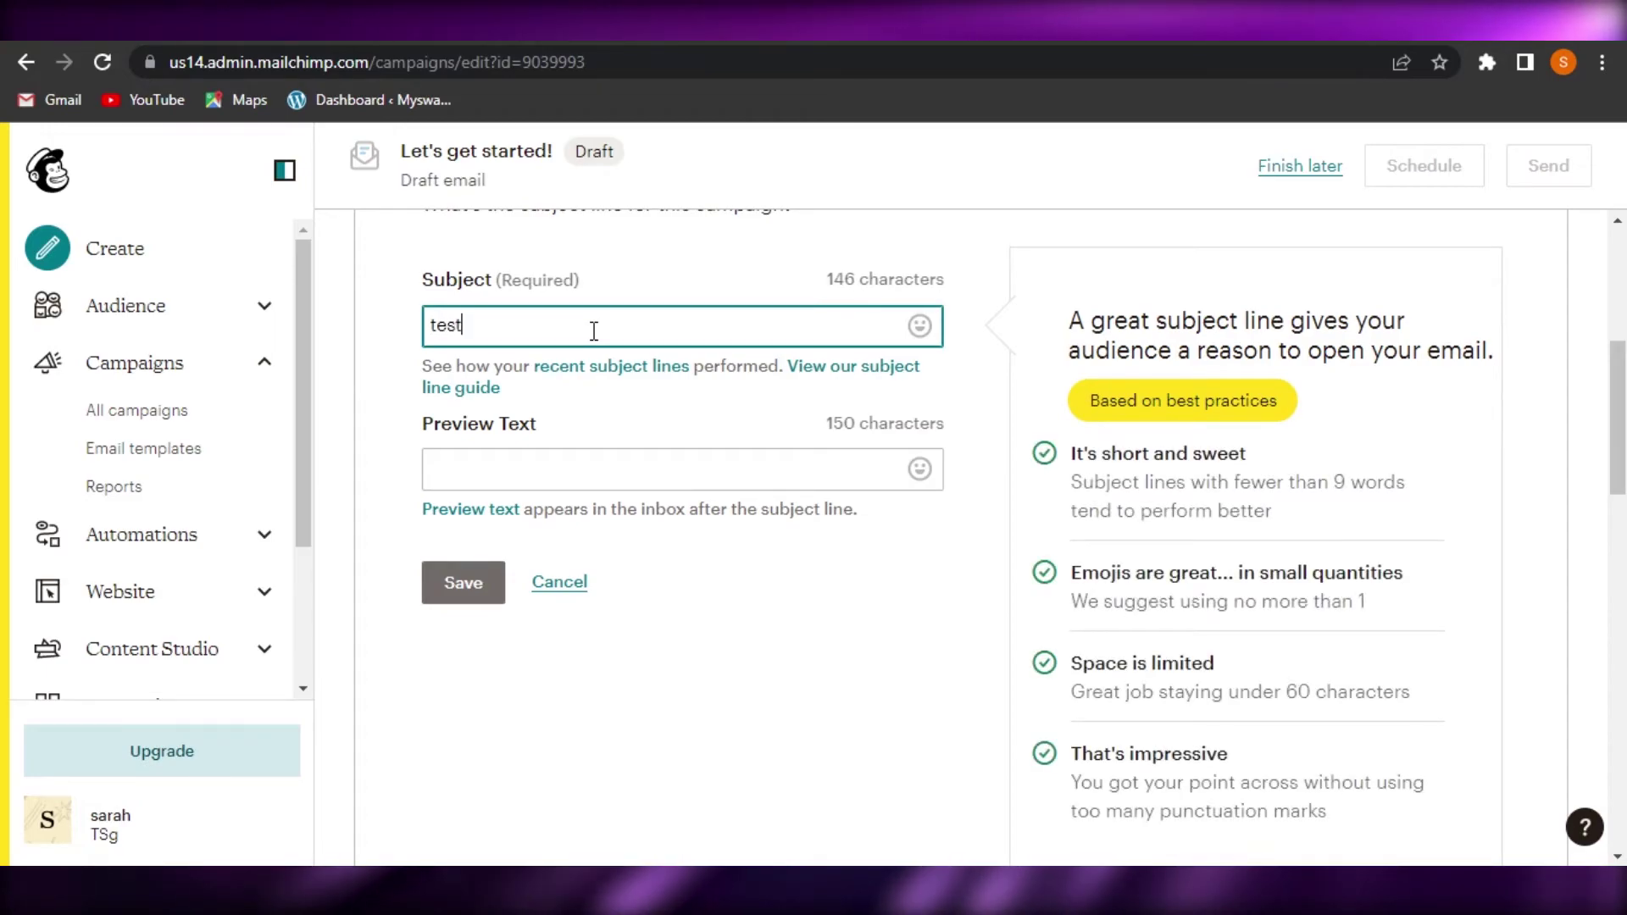
click(460, 581)
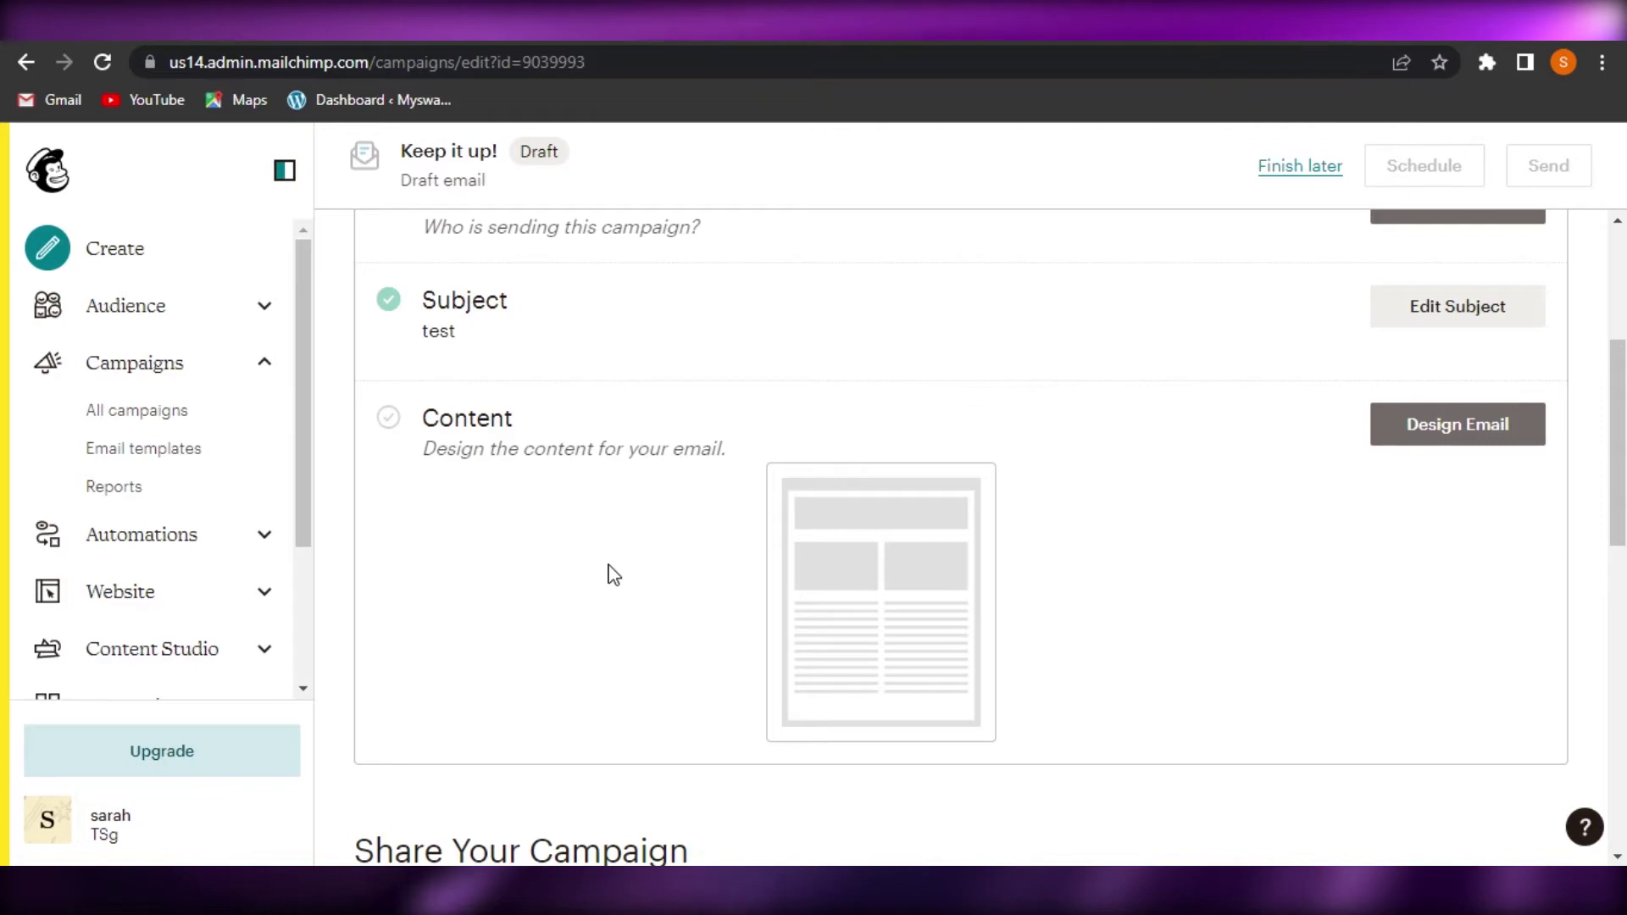
Choose the Classic Builder for the email and pick the Sell Products template
click(1485, 424)
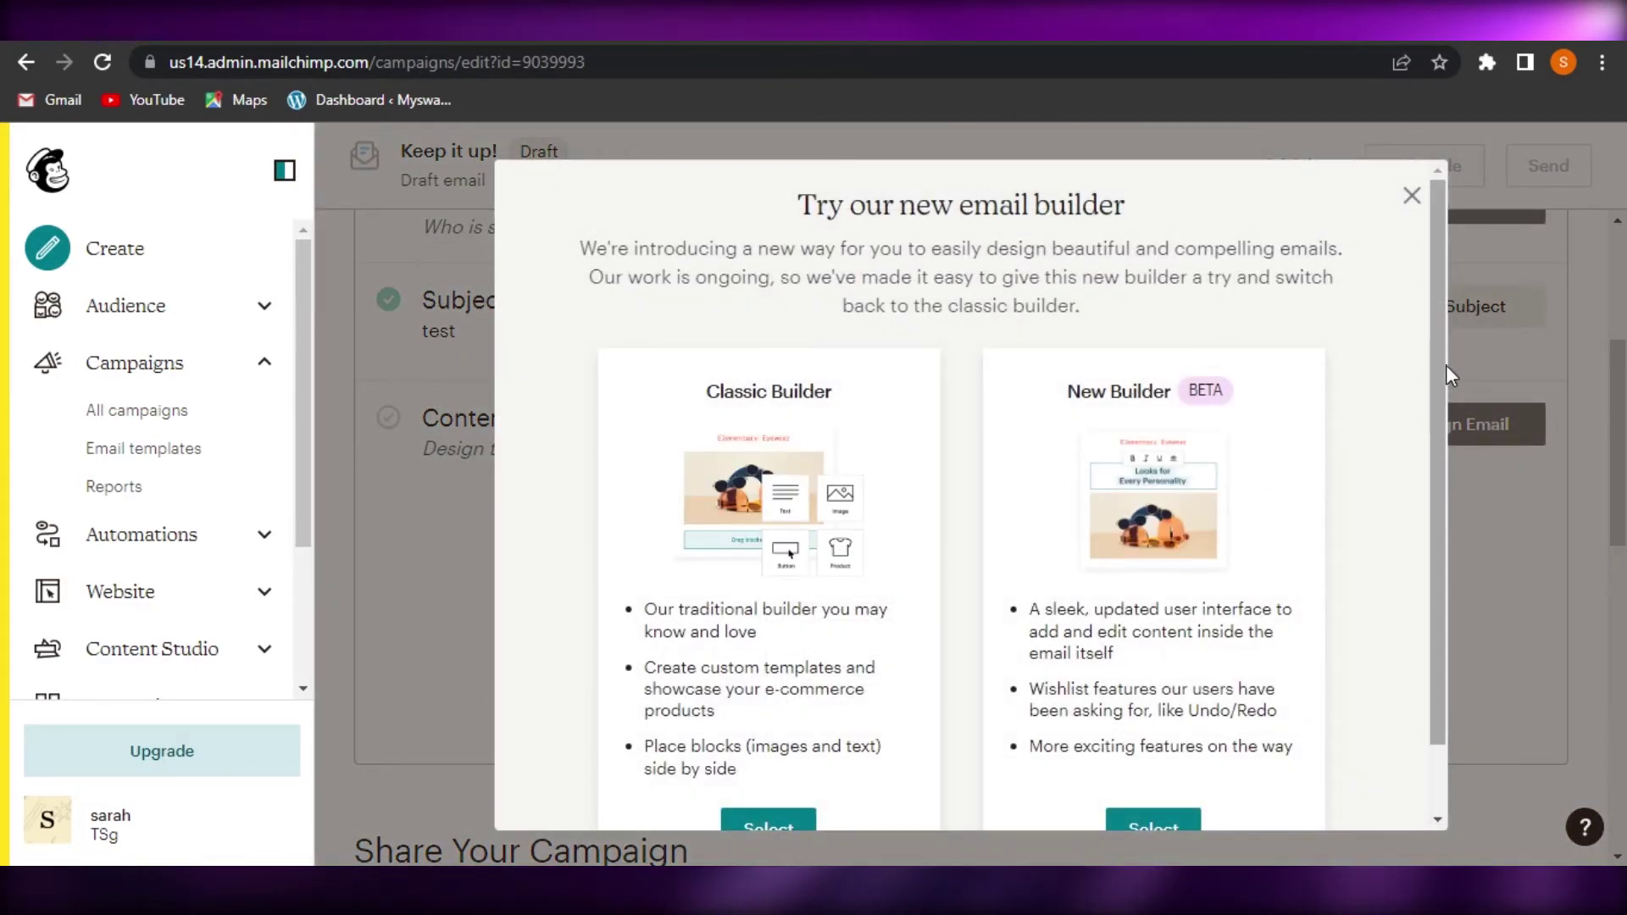
scroll(1436, 423, down, 1)
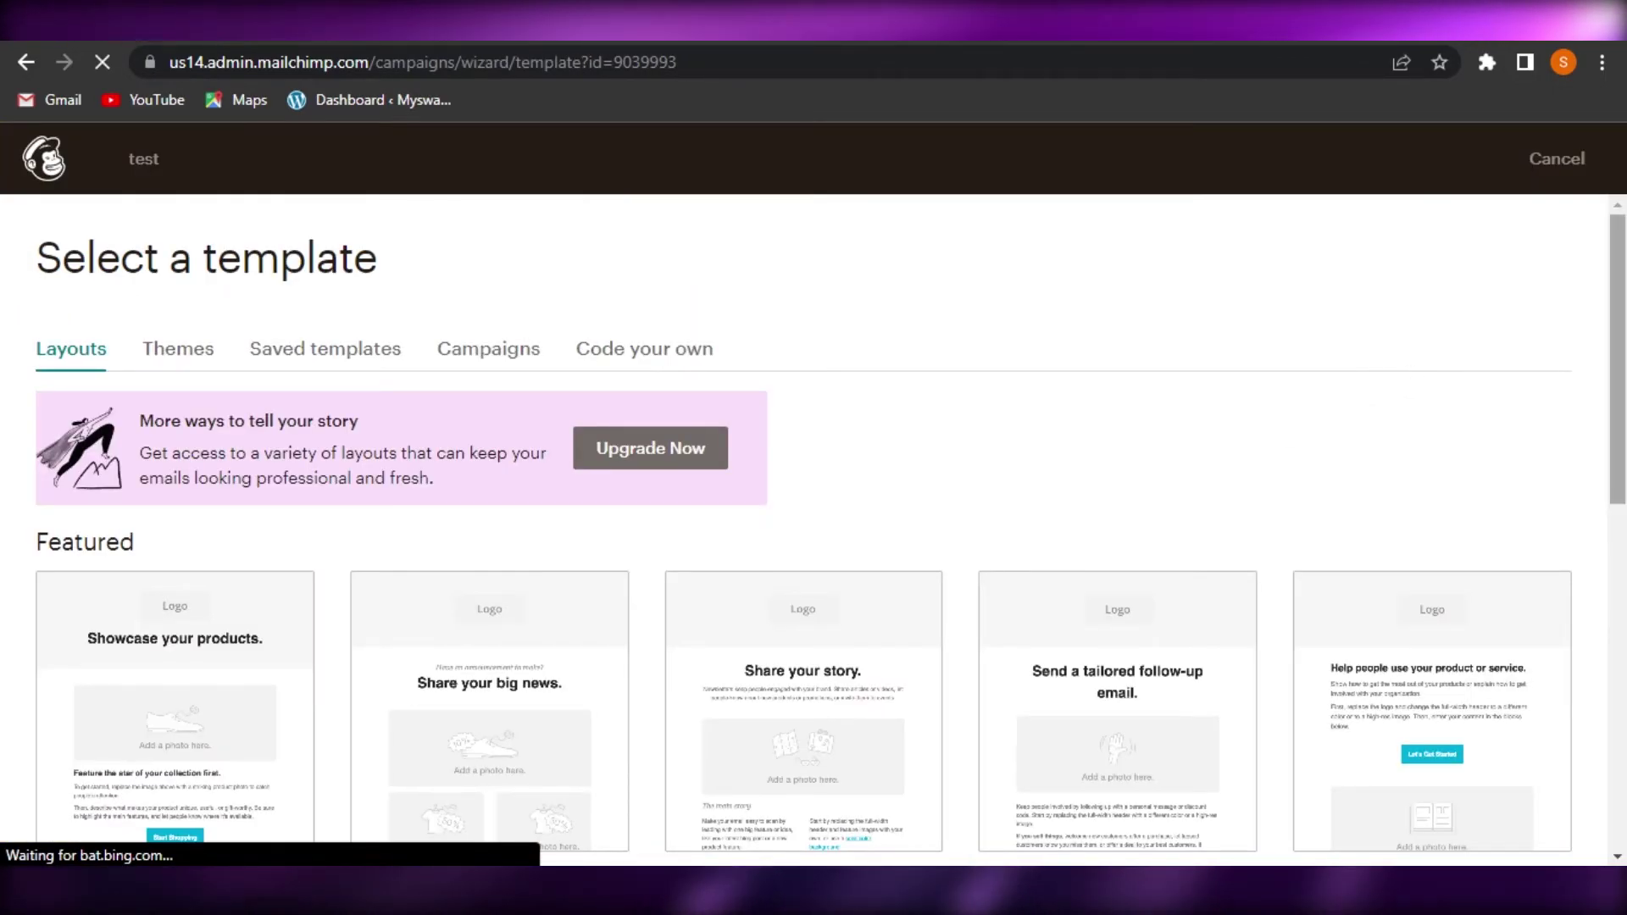
scroll(1406, 374, down, 10)
scroll(813, 525, up, 7)
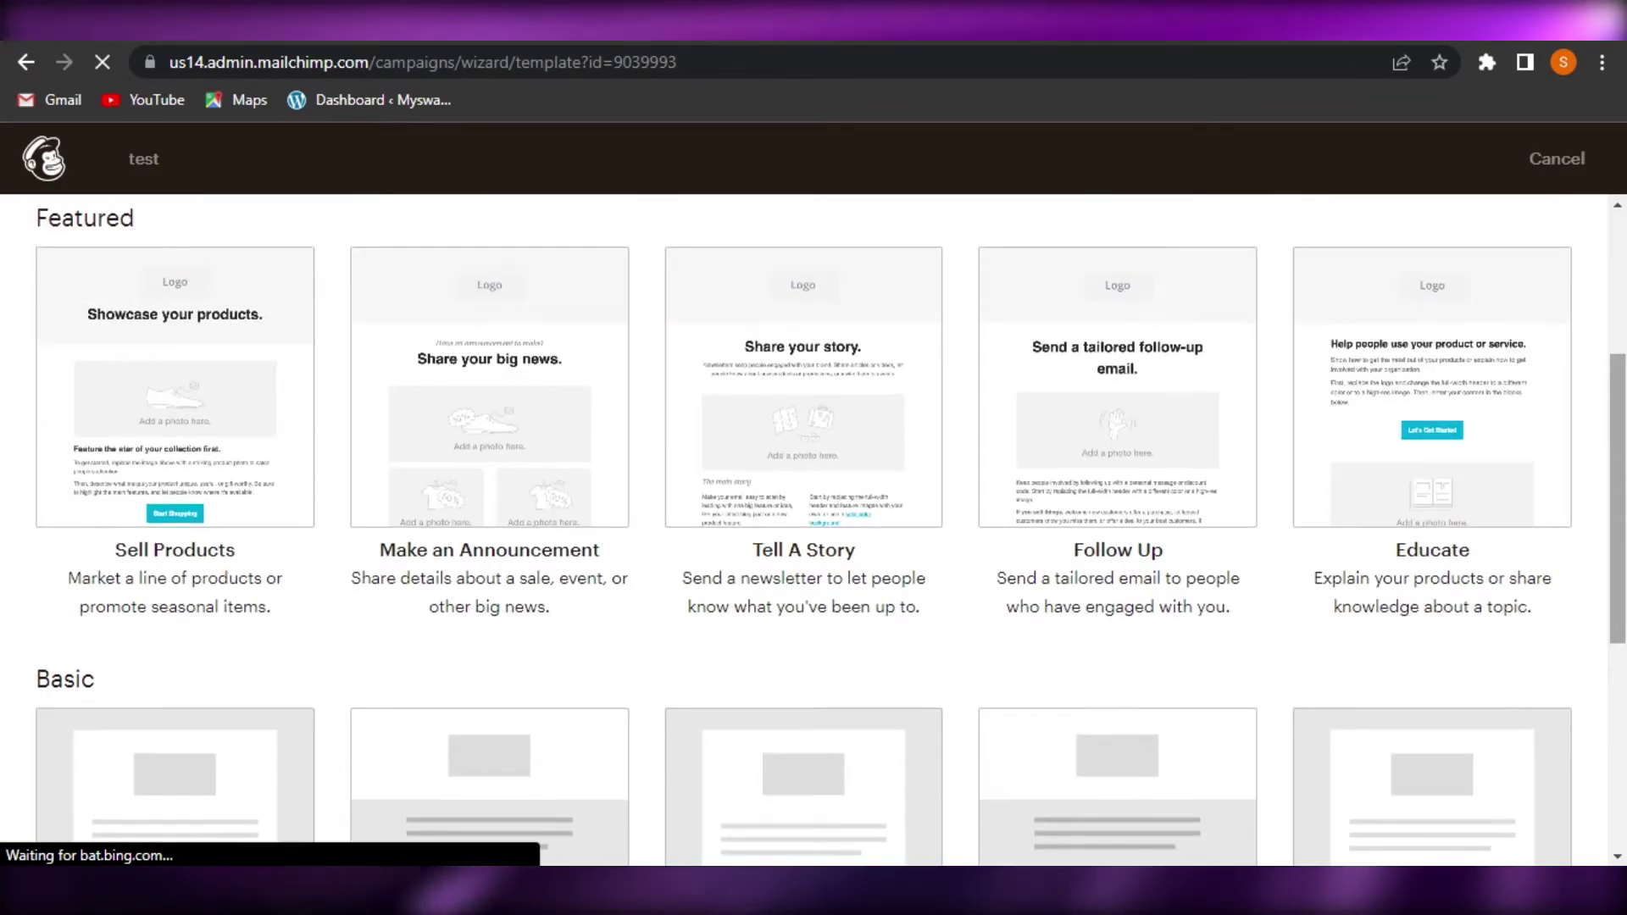
scroll(813, 525, down, 7)
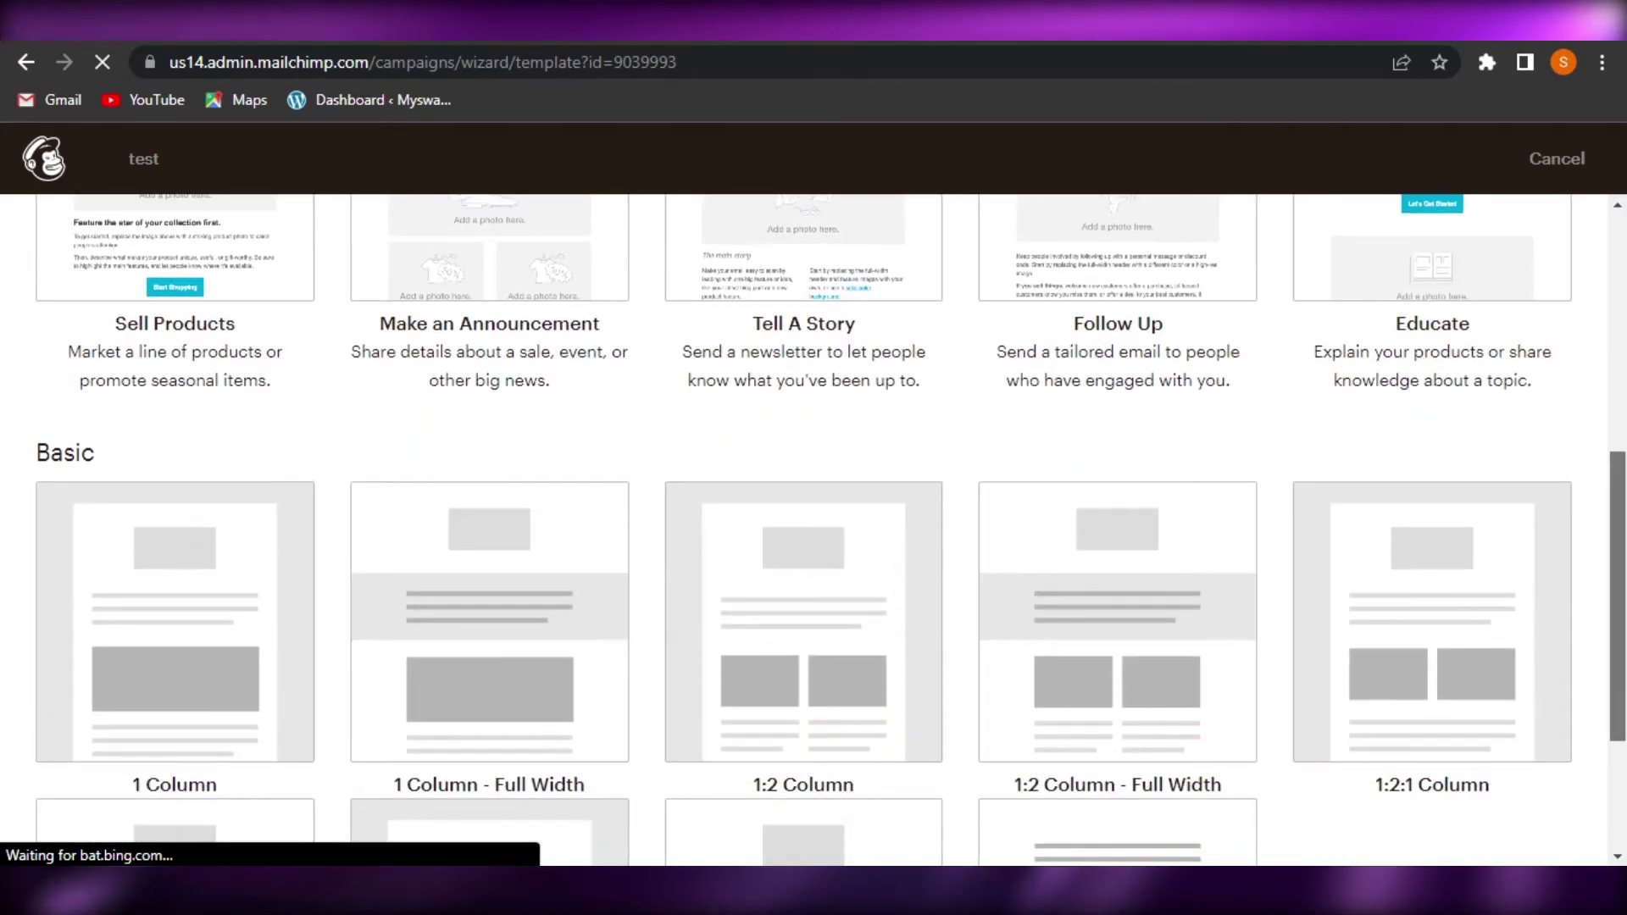
scroll(813, 525, up, 5)
scroll(813, 525, up, 3)
scroll(814, 525, down, 1)
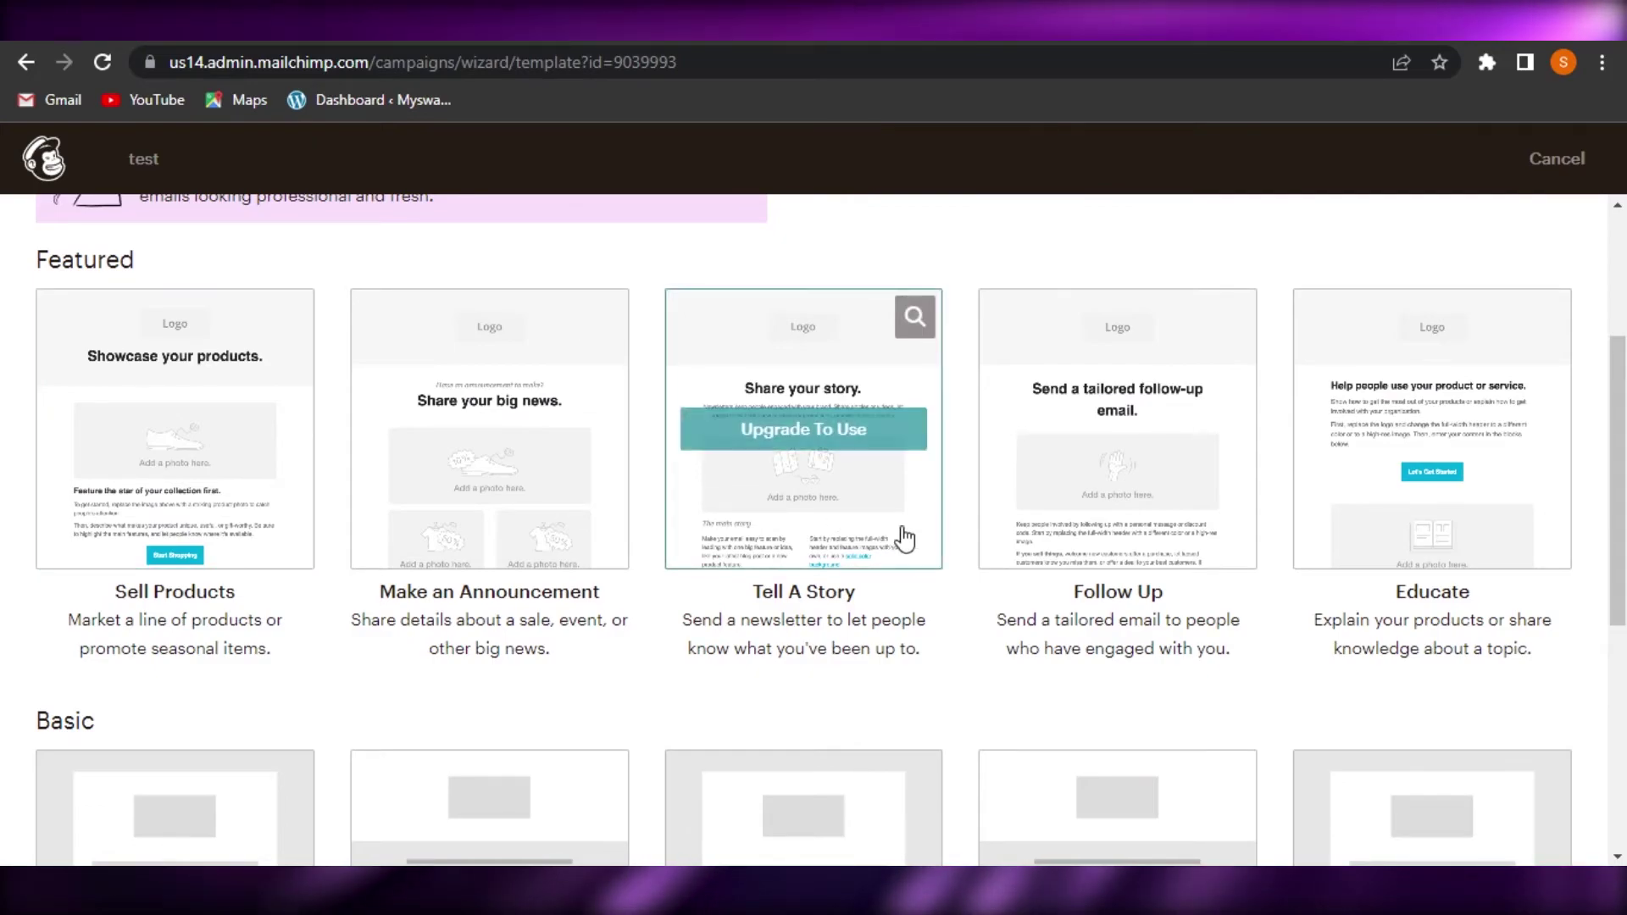
click(174, 436)
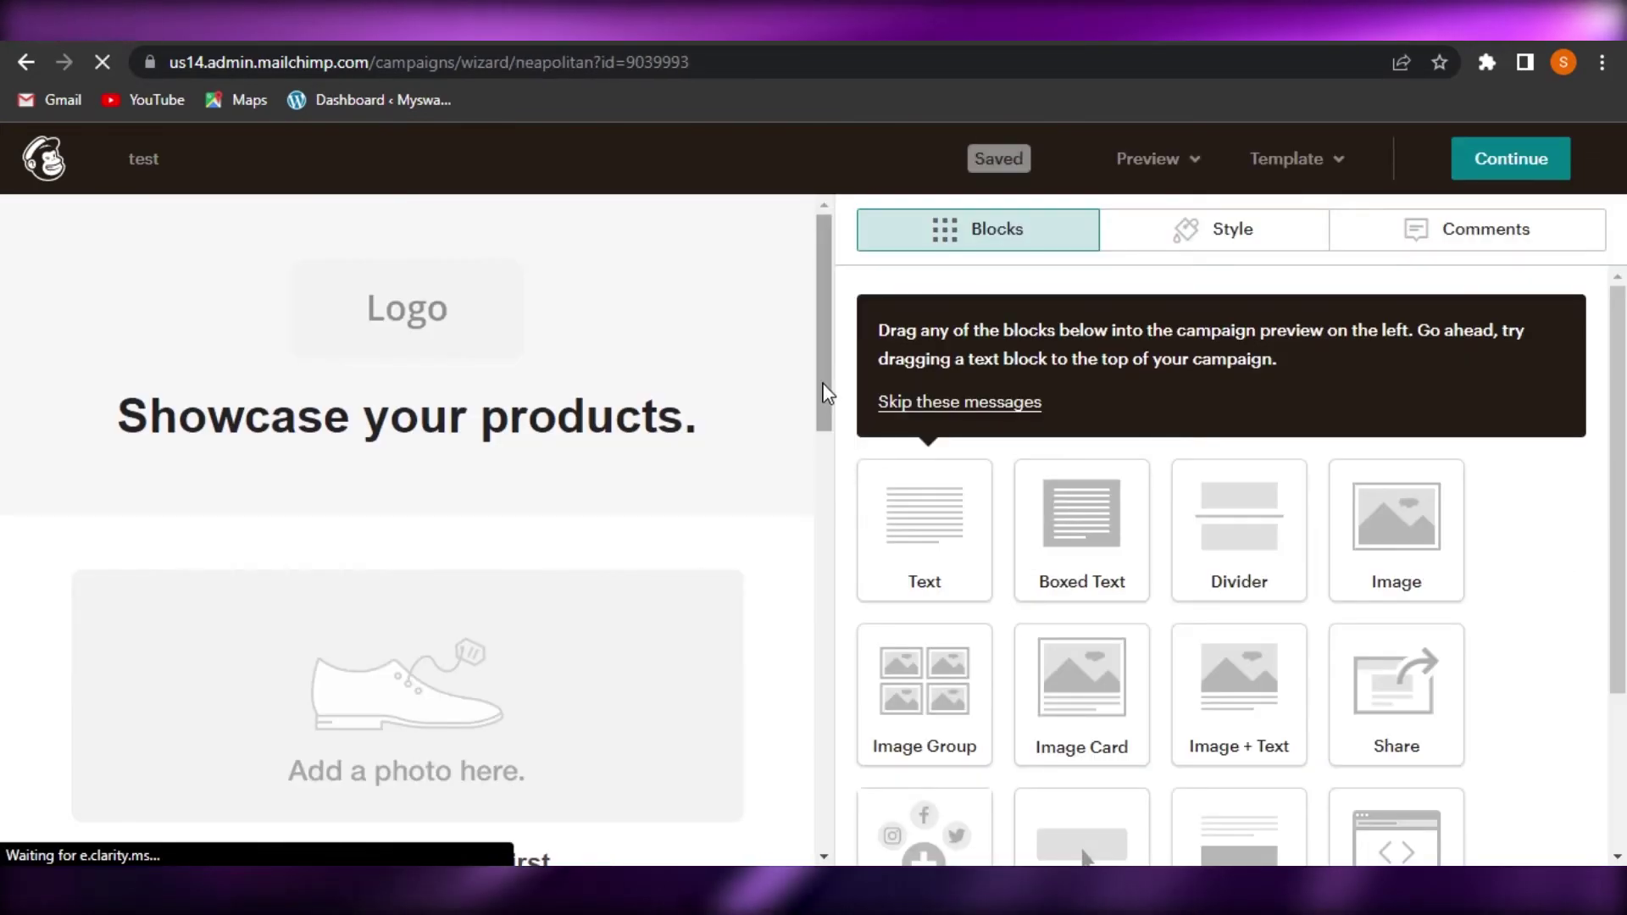
Dismiss the block tip and add a Text block at the top of the email
drag(826, 394, 821, 254)
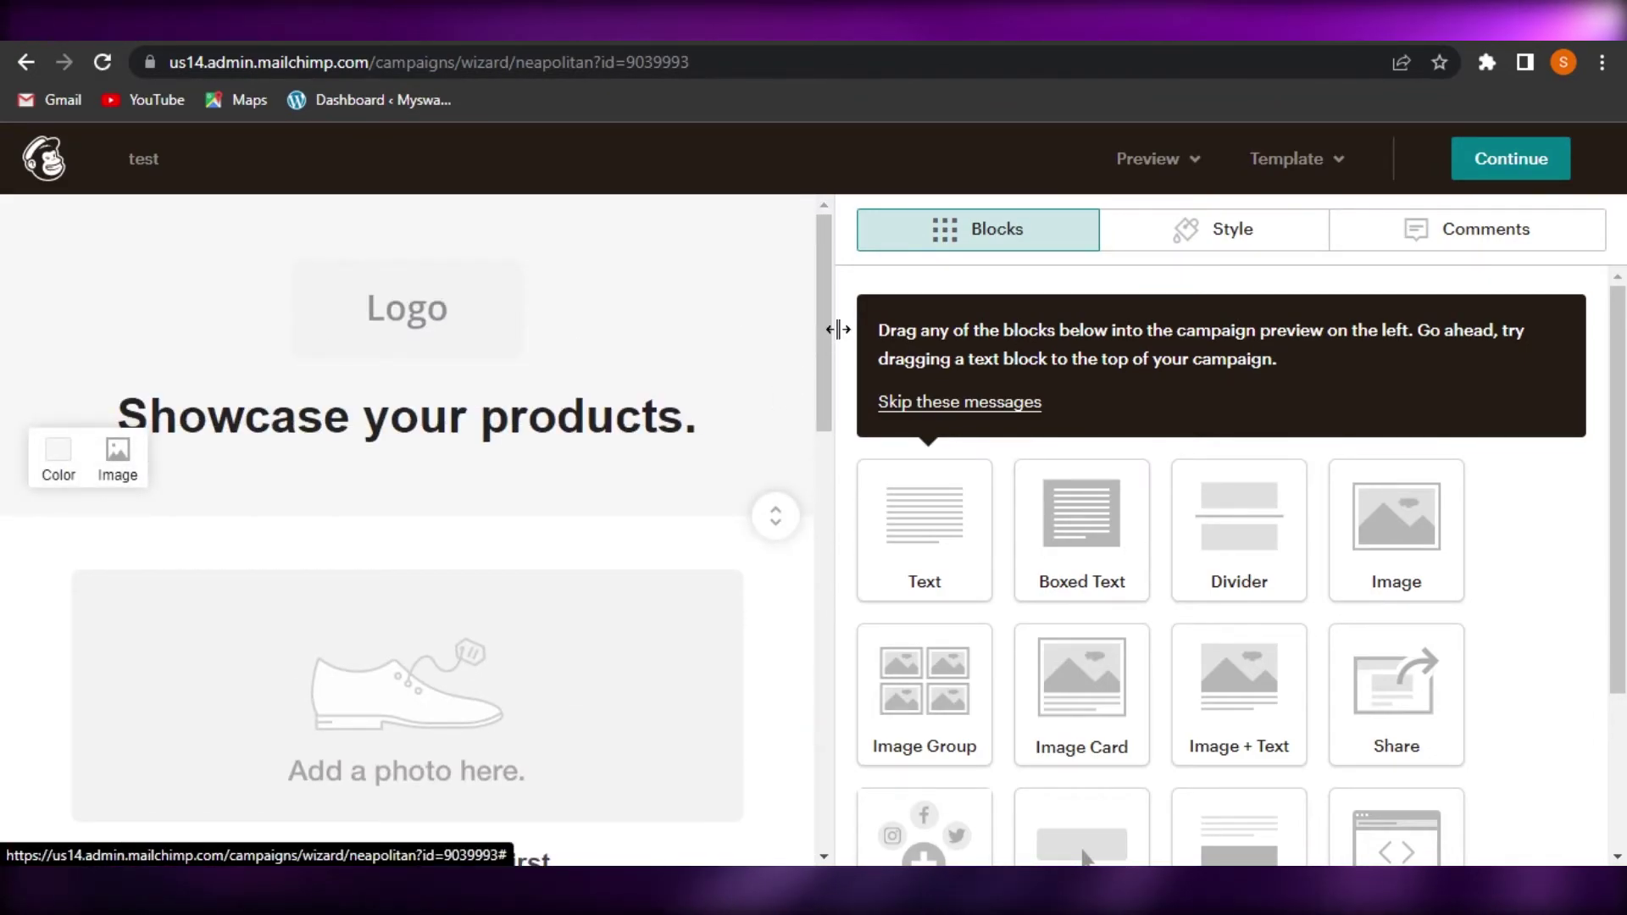
click(1017, 406)
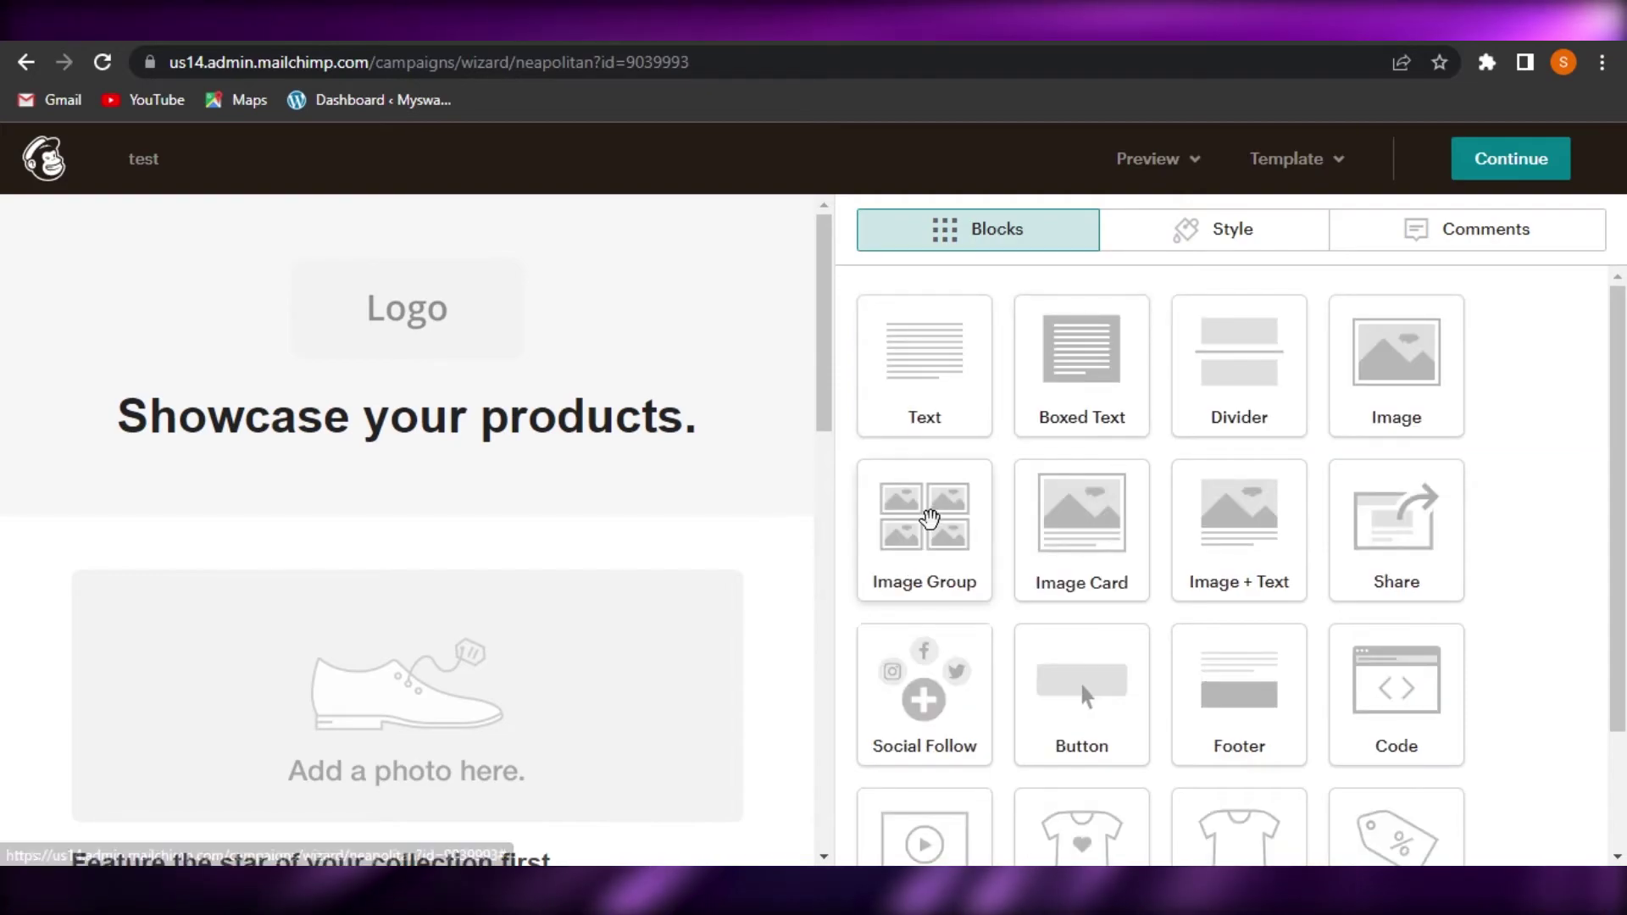
drag(945, 386, 443, 424)
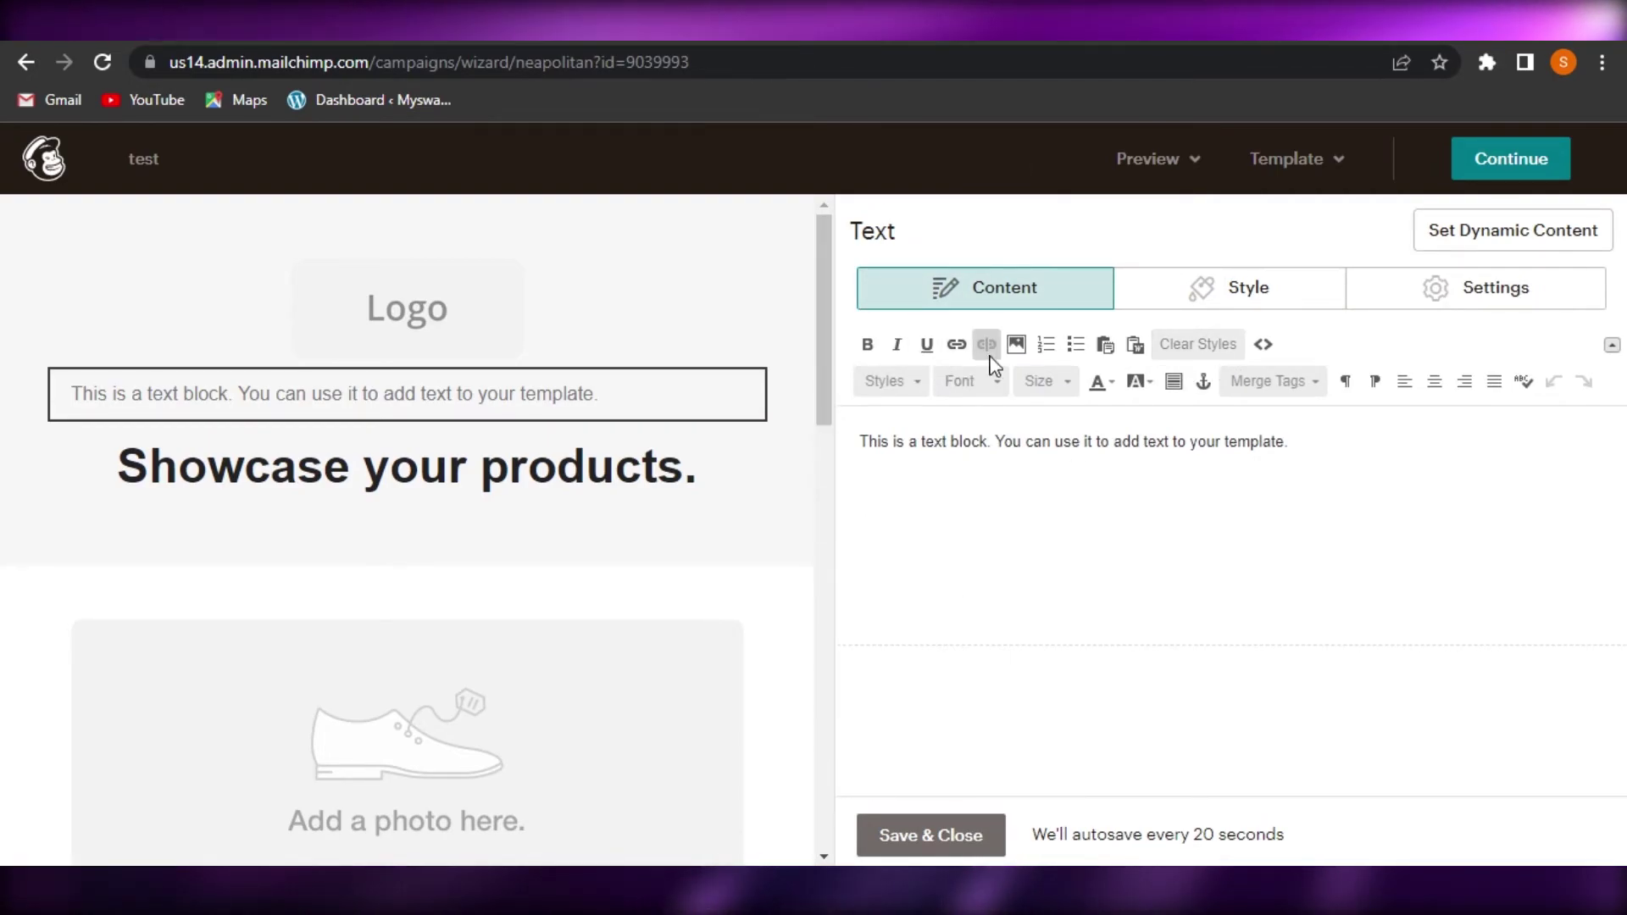
click(938, 843)
Add an Image Group block under the 'Showcase your products' heading
drag(826, 392, 859, 576)
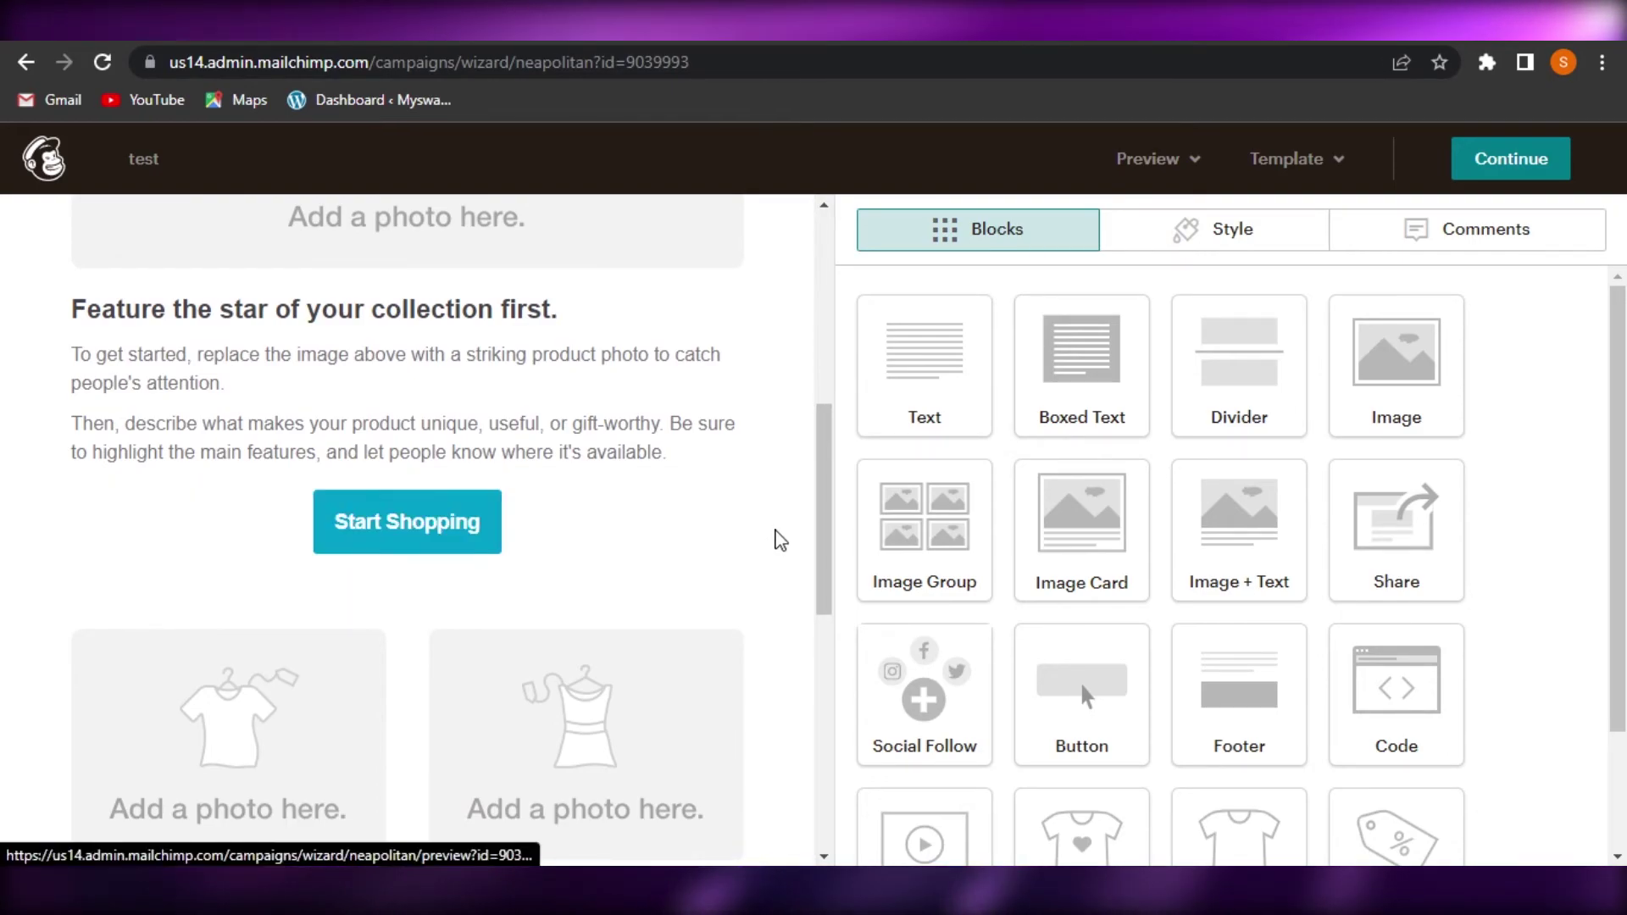
drag(828, 570, 847, 352)
click(1223, 227)
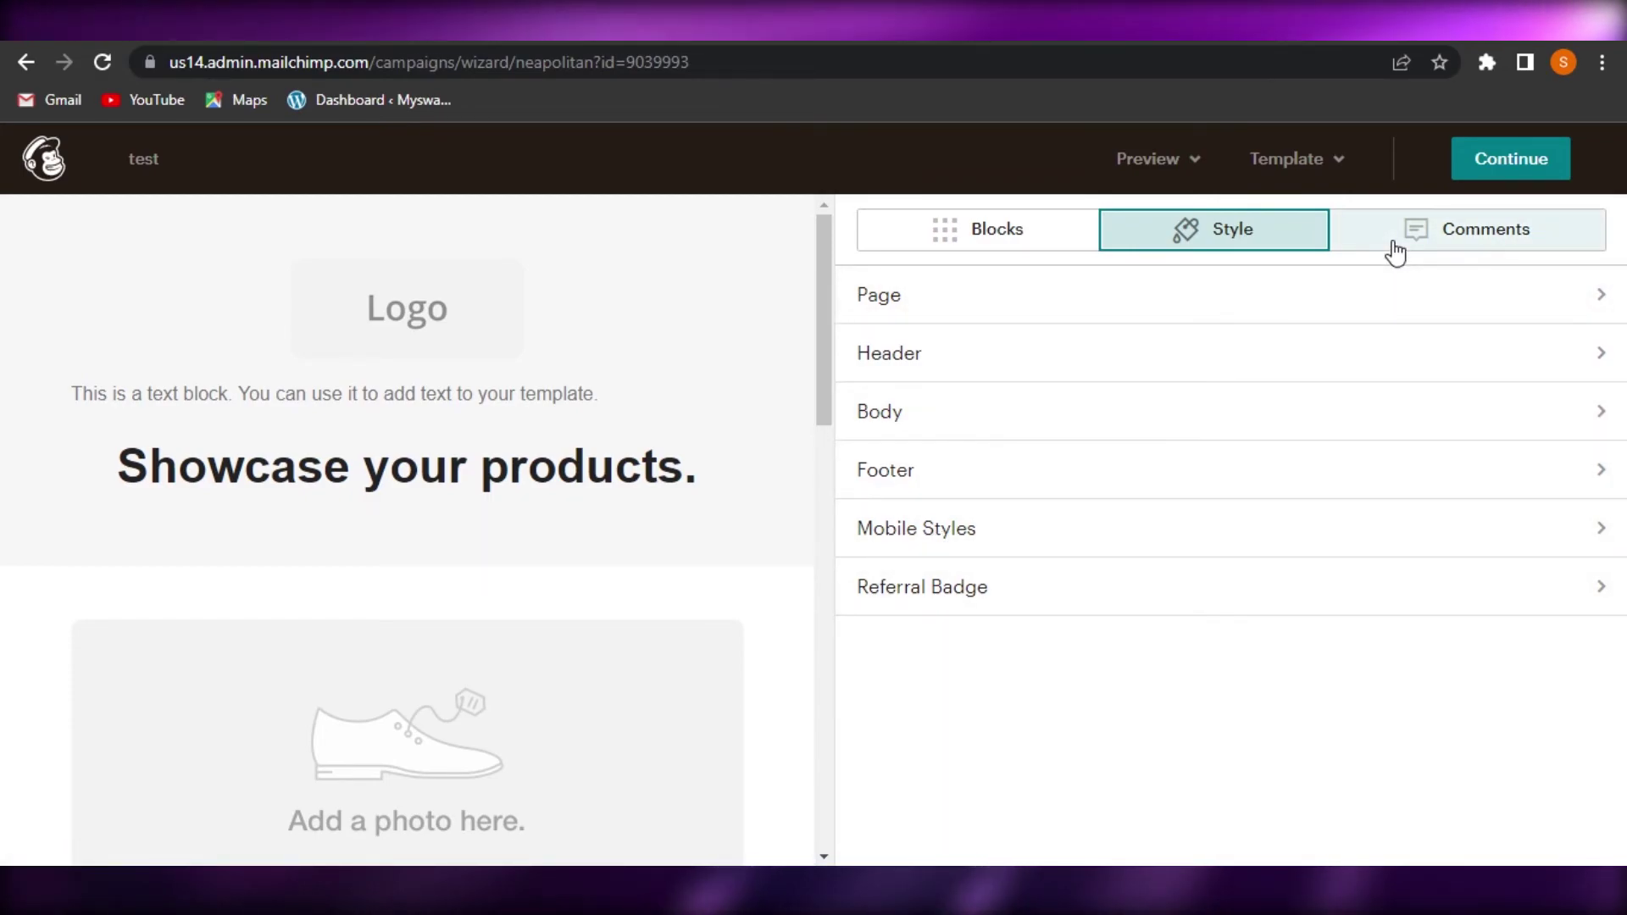
click(1034, 247)
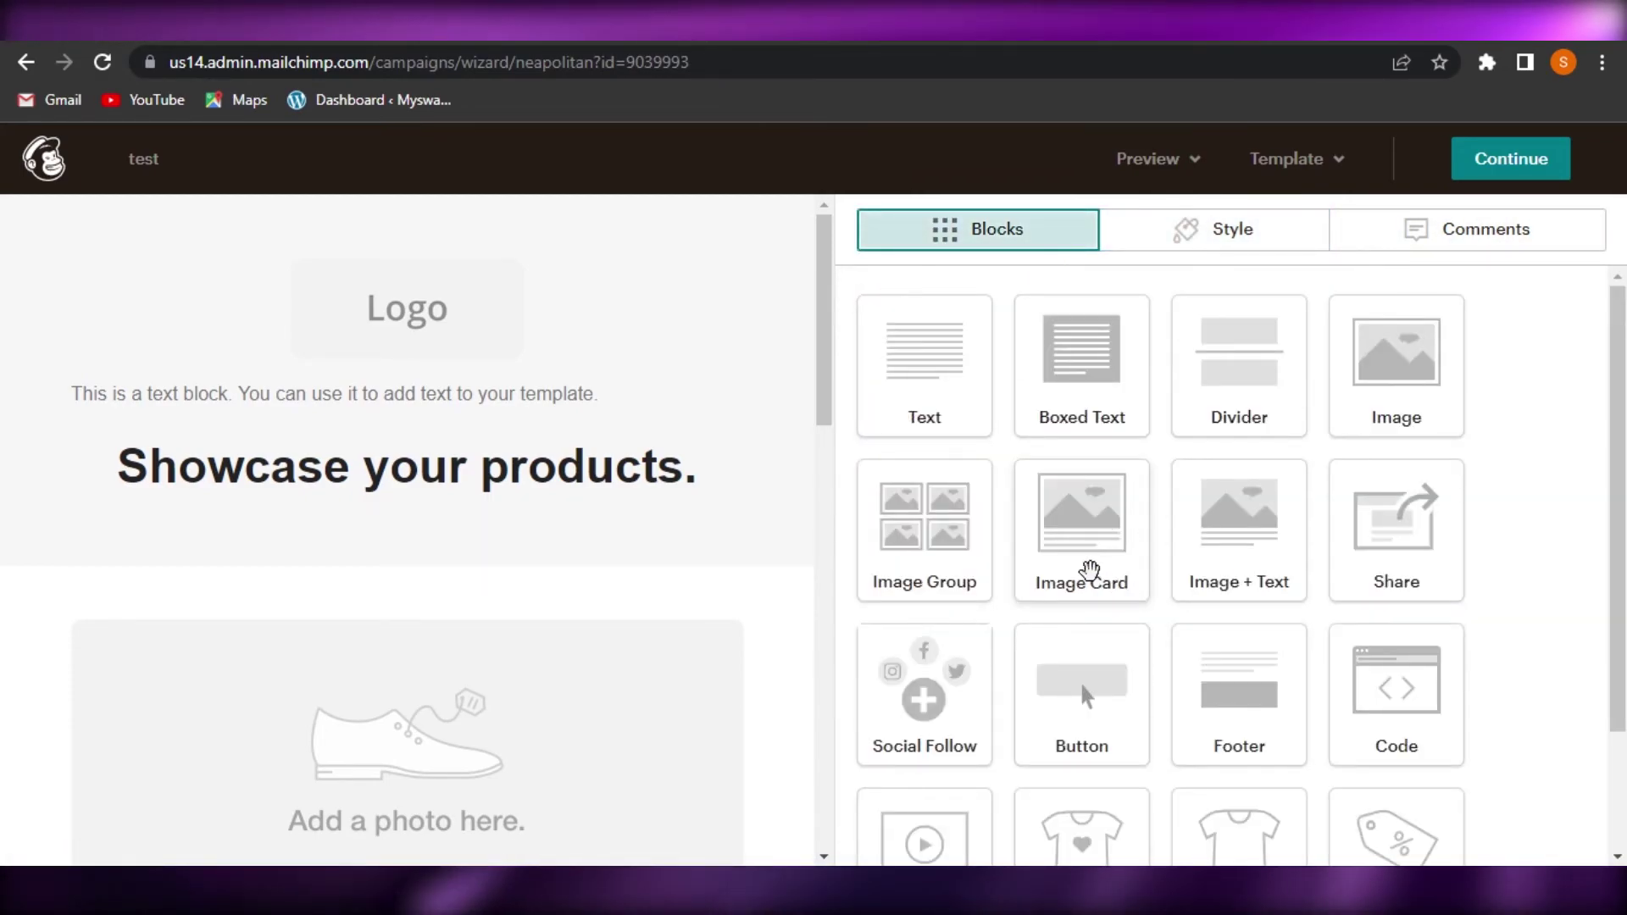
drag(951, 537, 371, 522)
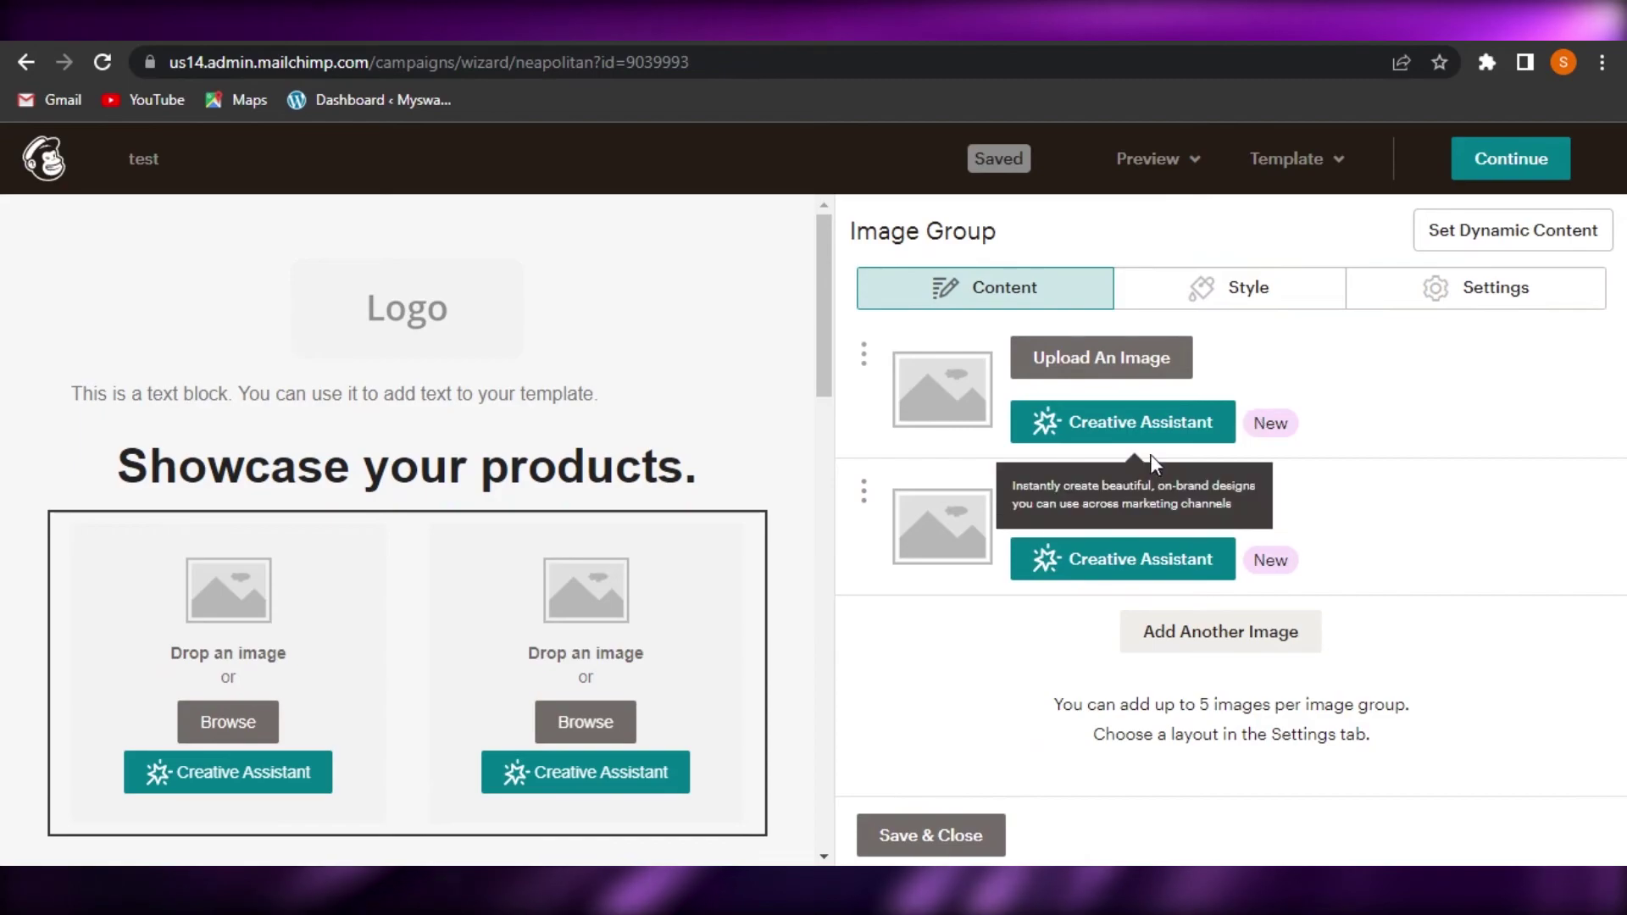
click(940, 844)
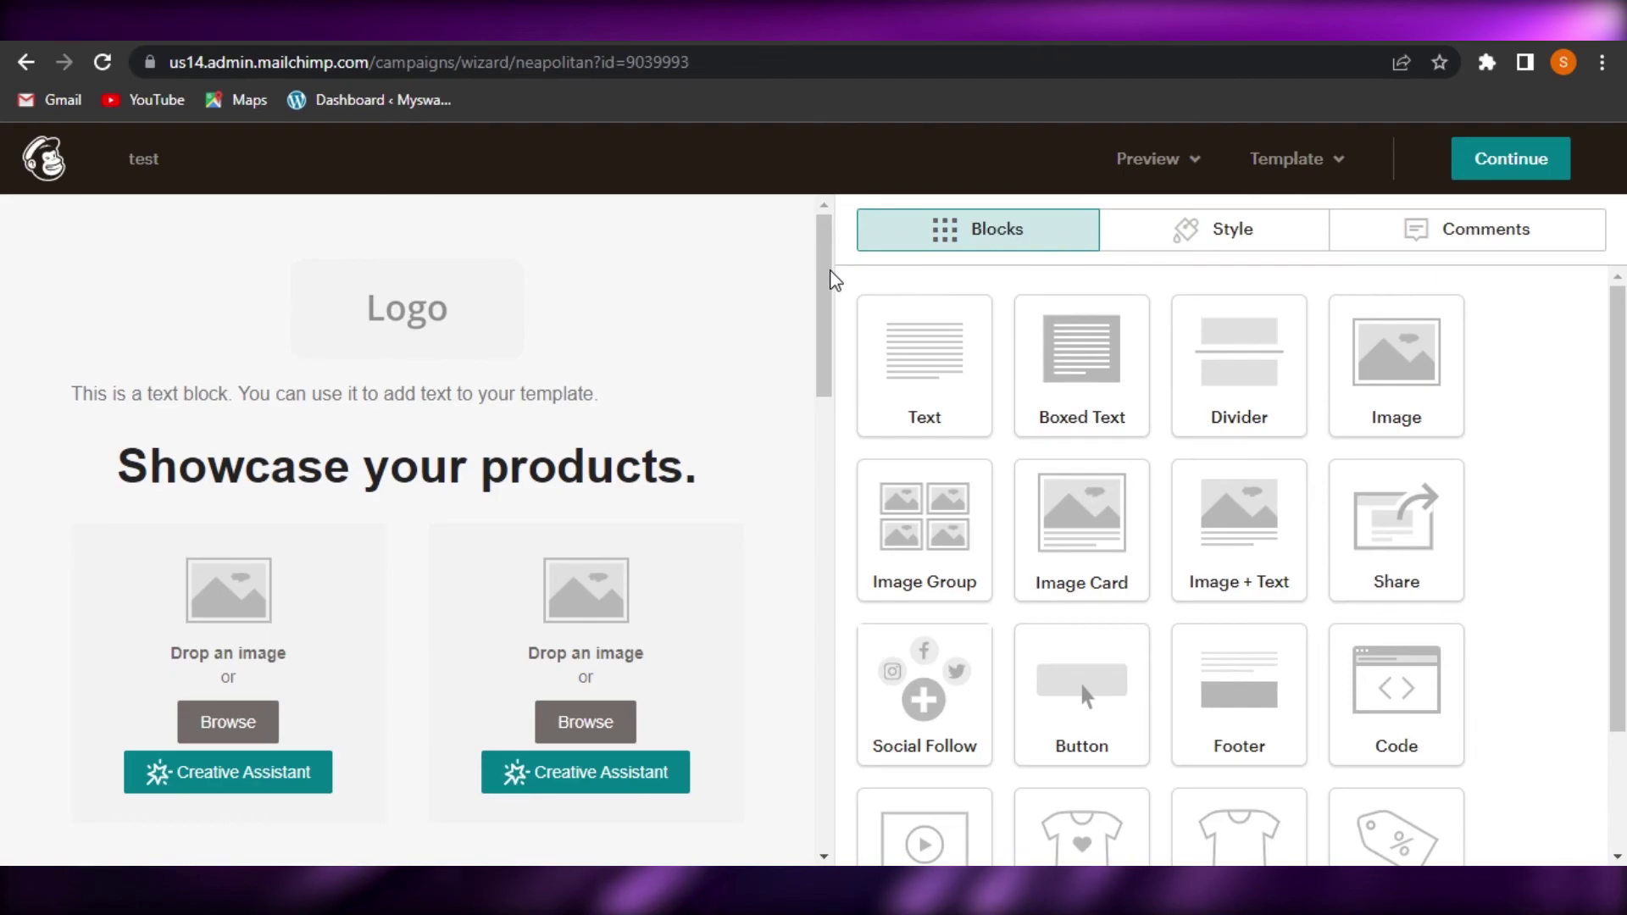
drag(832, 475, 850, 605)
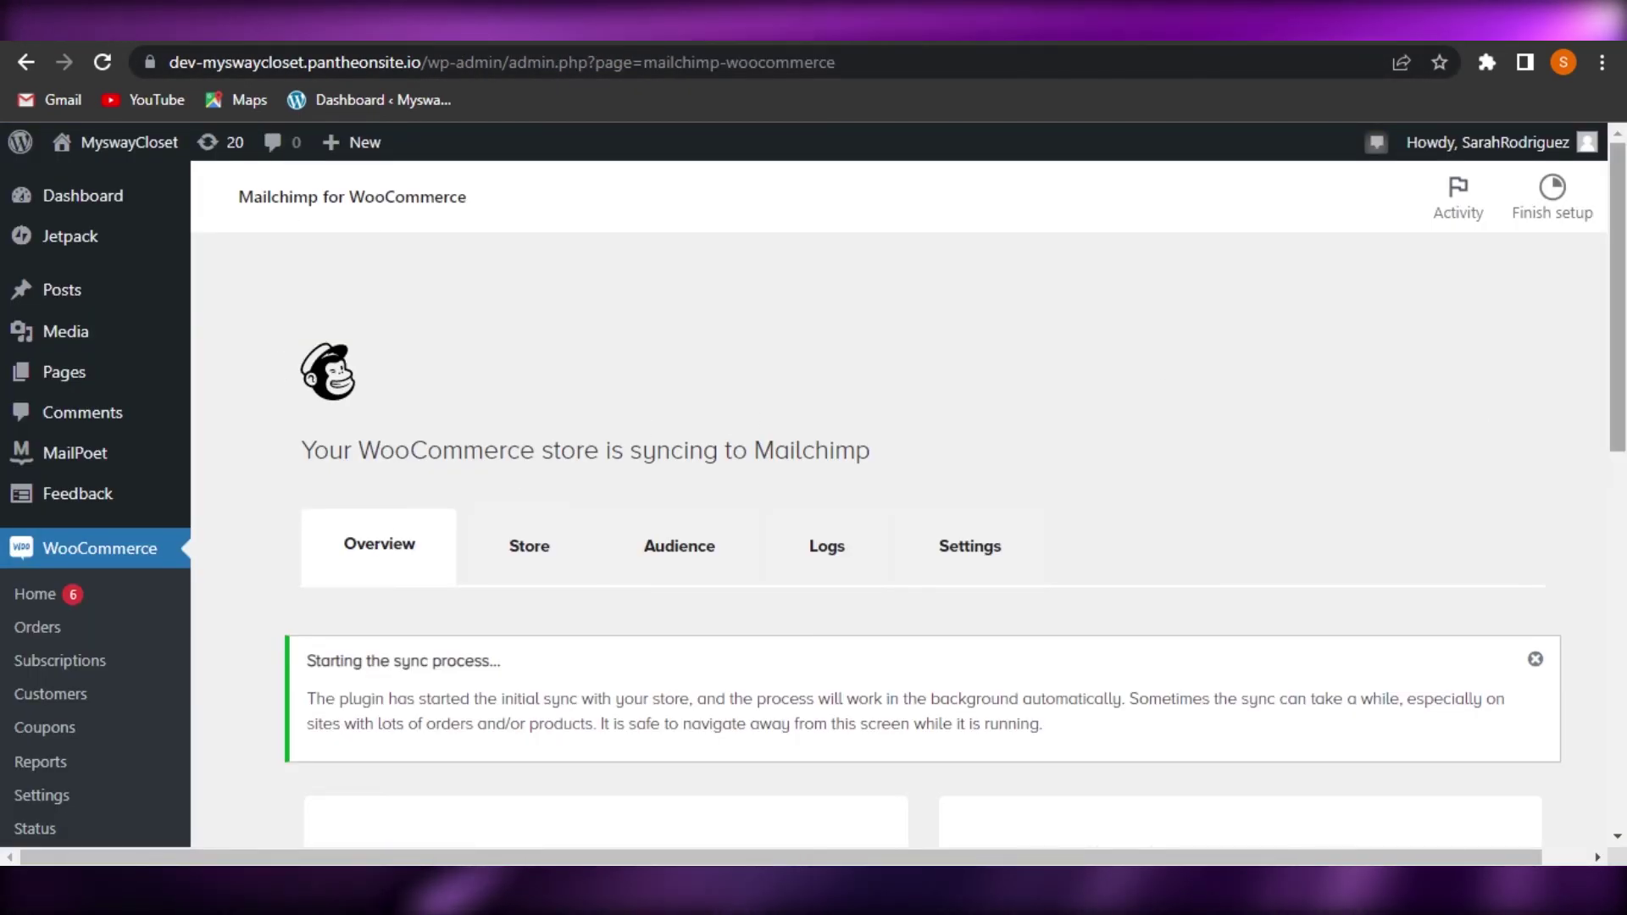
scroll(750, 415, down, 9)
scroll(898, 508, up, 9)
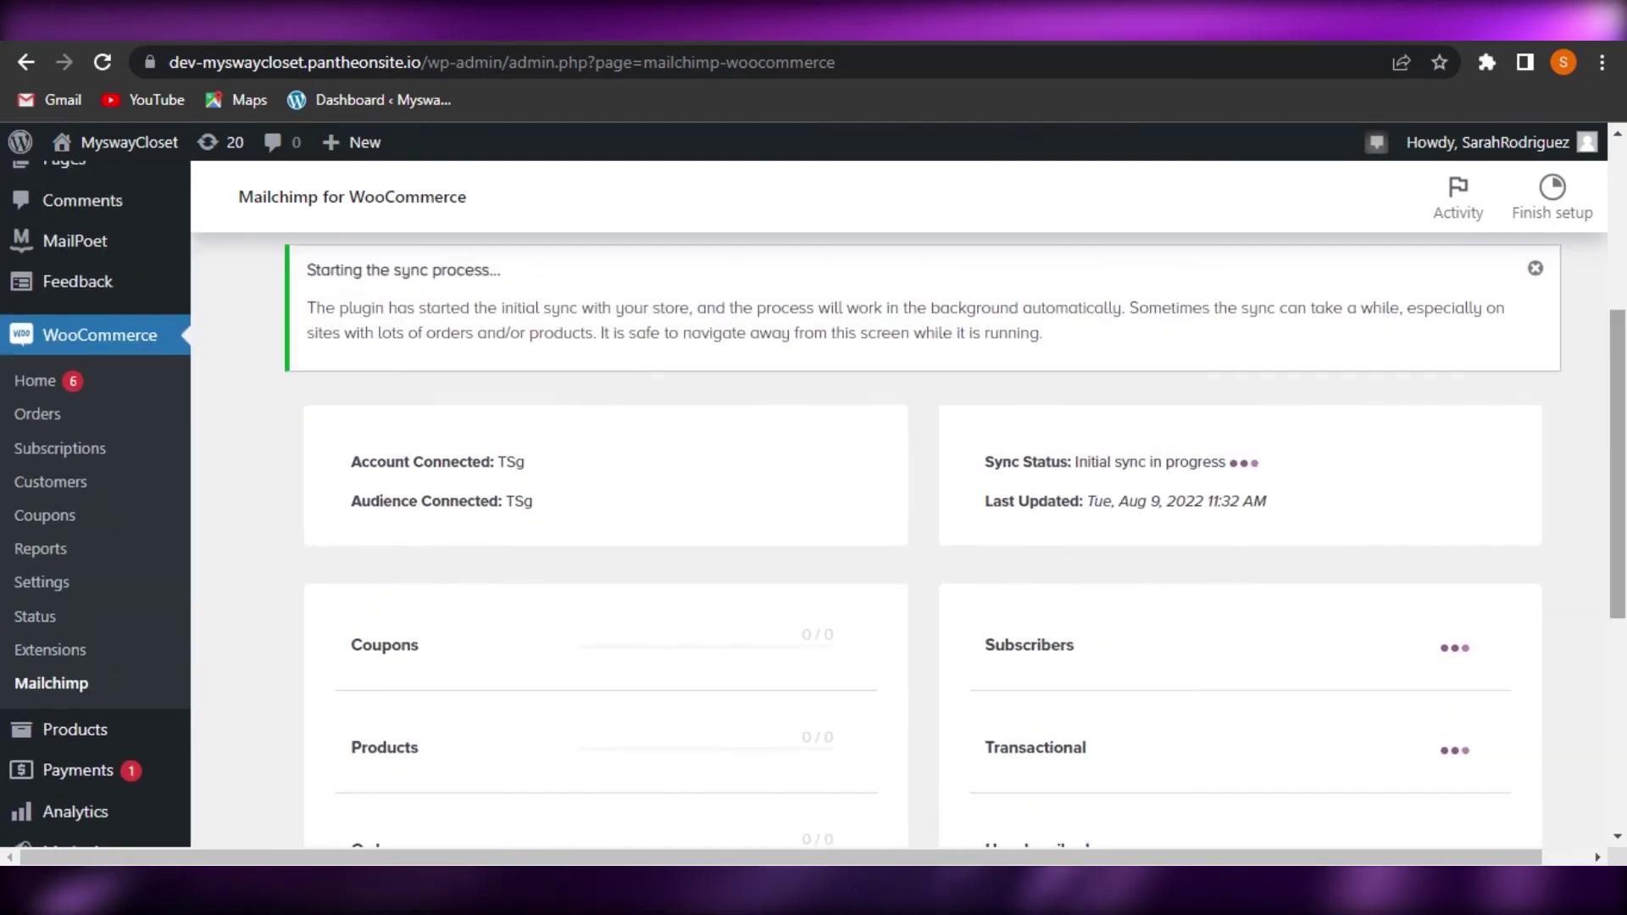
scroll(898, 508, down, 8)
scroll(898, 508, down, 1)
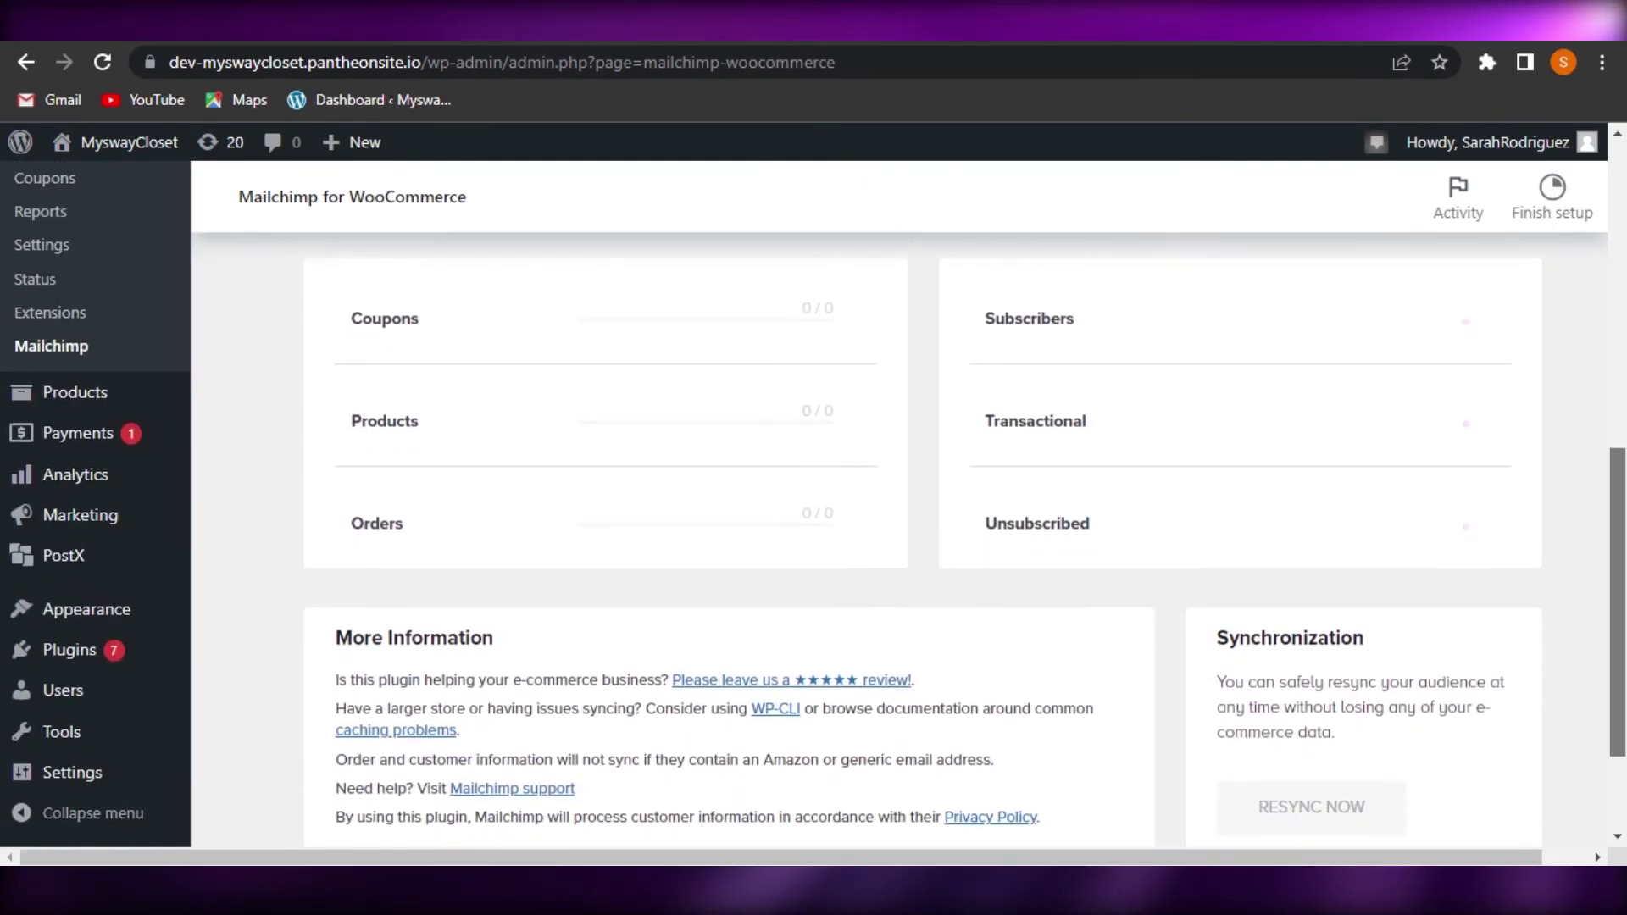
scroll(898, 508, up, 10)
scroll(898, 509, down, 4)
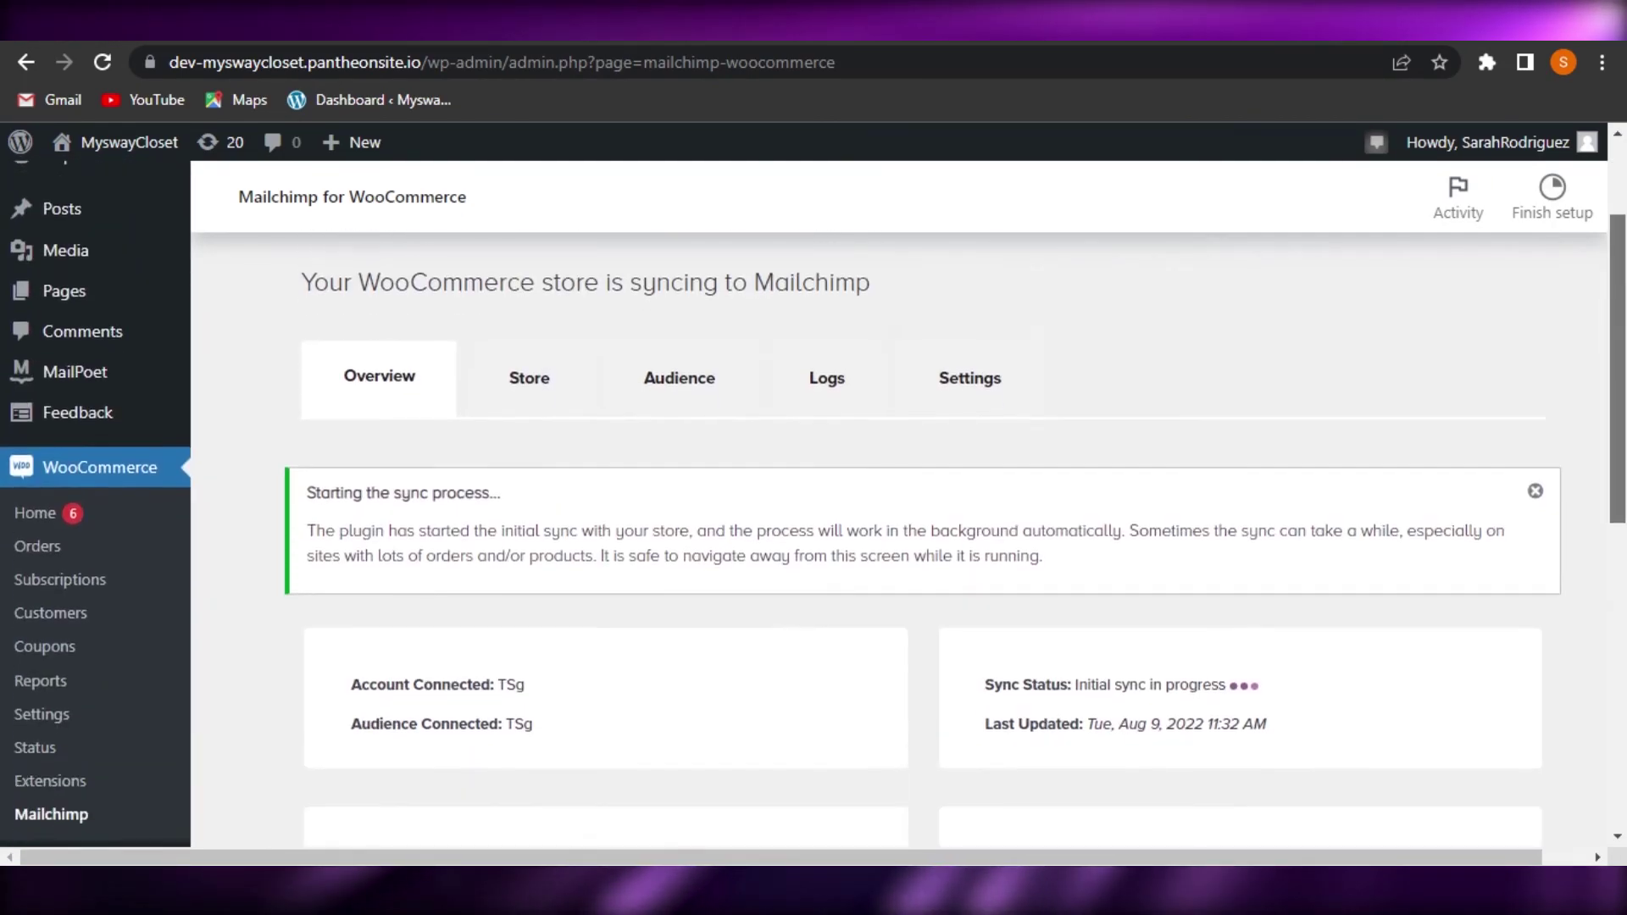
scroll(899, 508, down, 2)
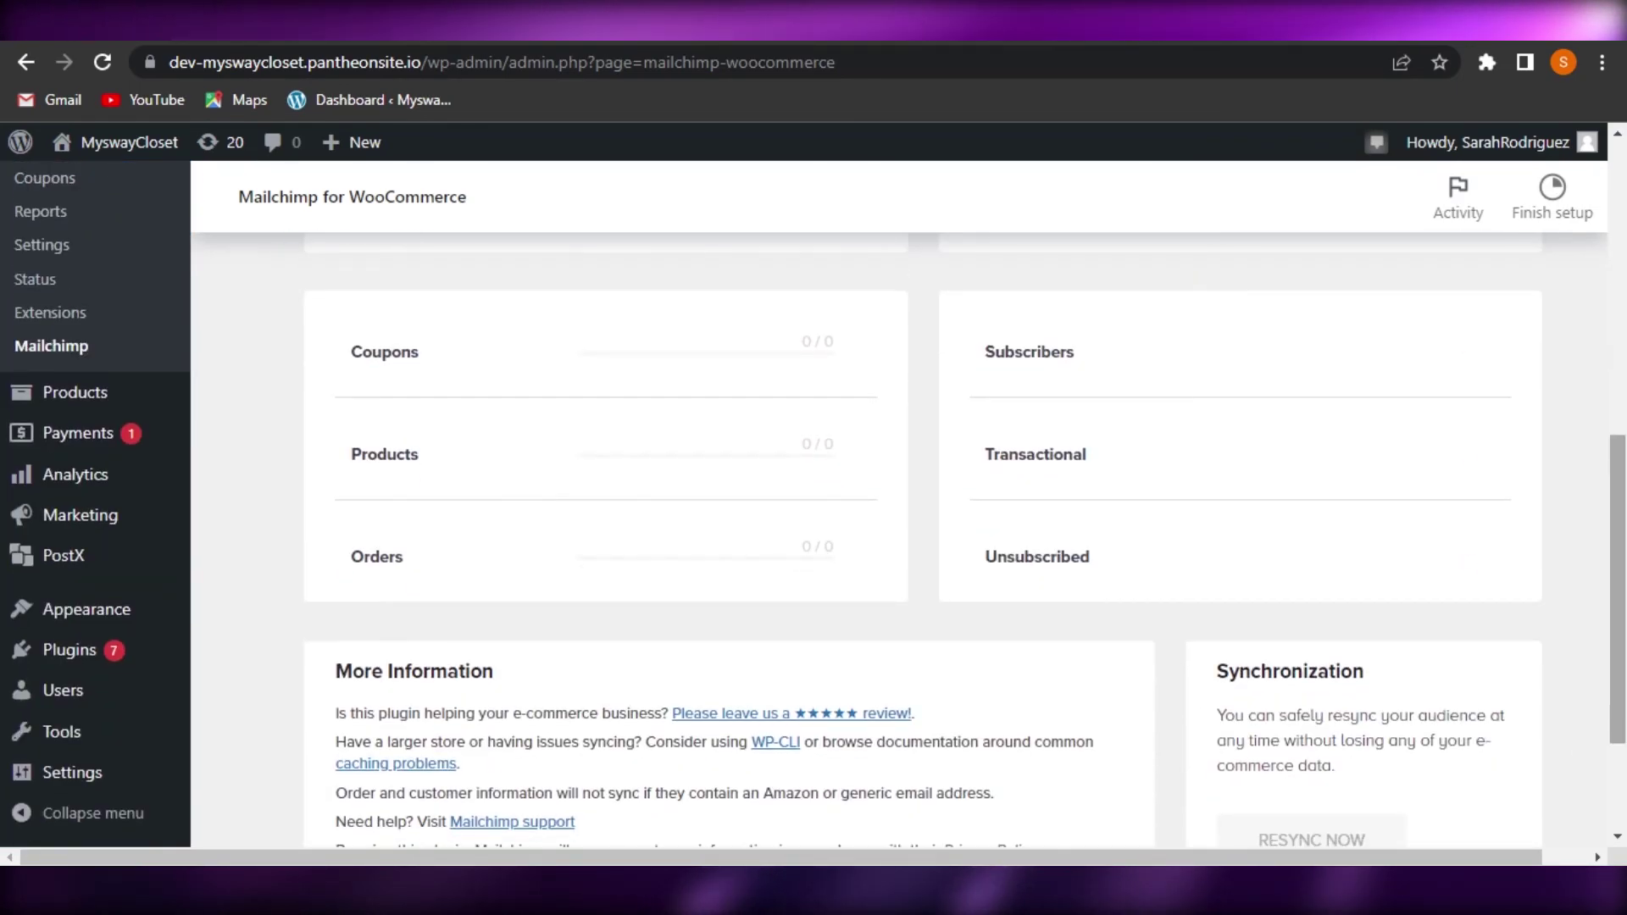
scroll(898, 508, up, 7)
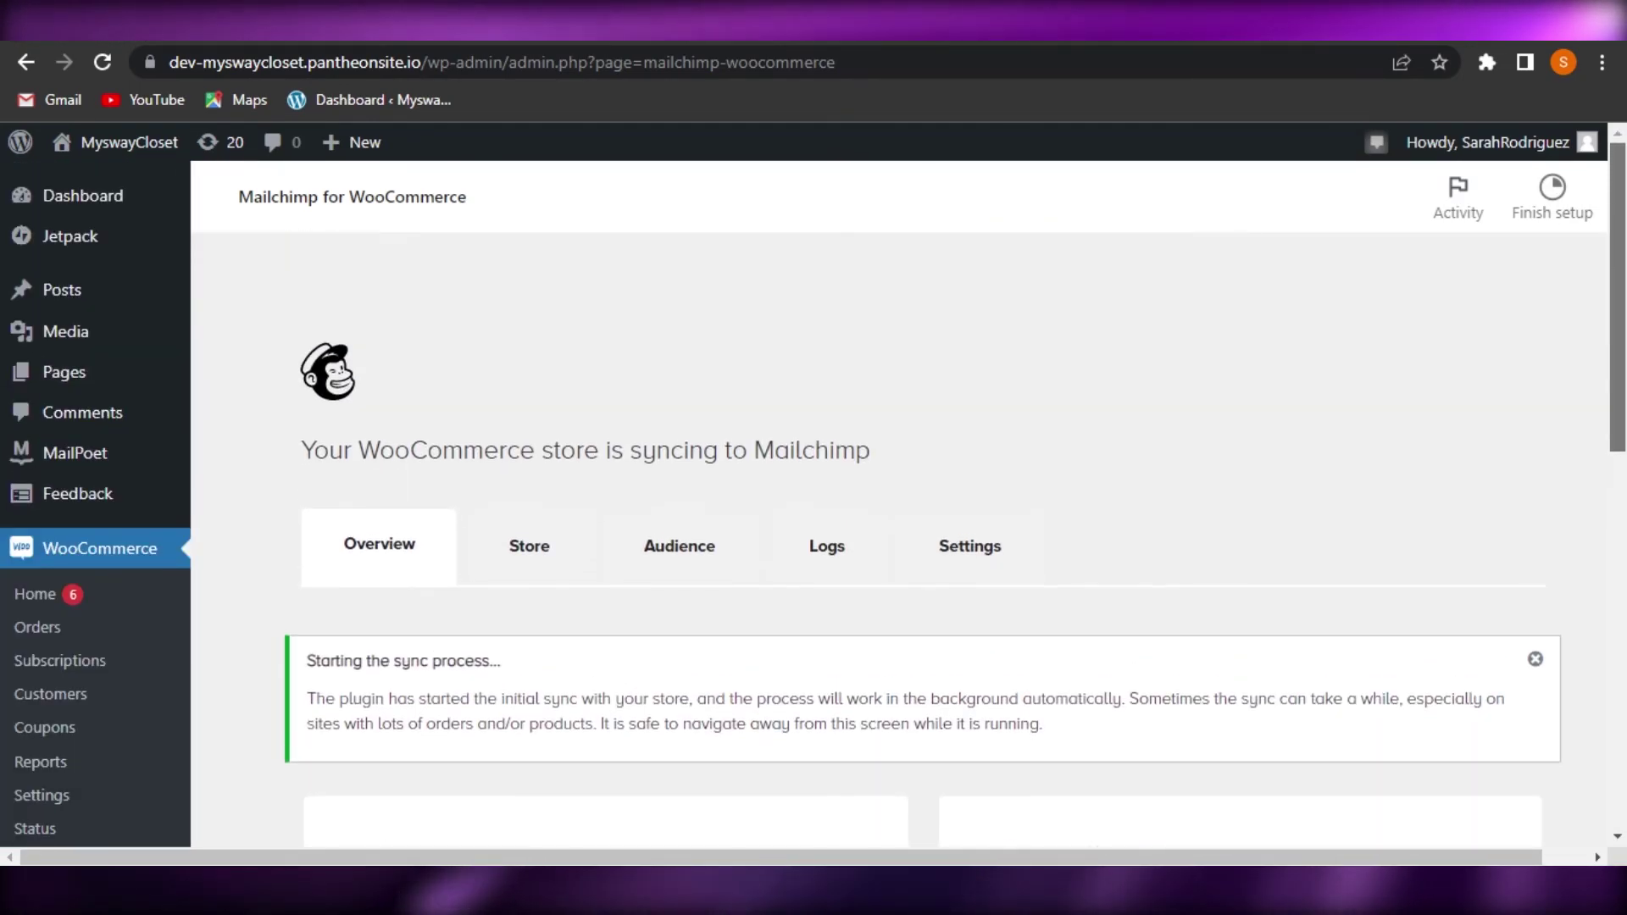
scroll(899, 508, down, 7)
scroll(898, 508, up, 3)
scroll(898, 508, up, 2)
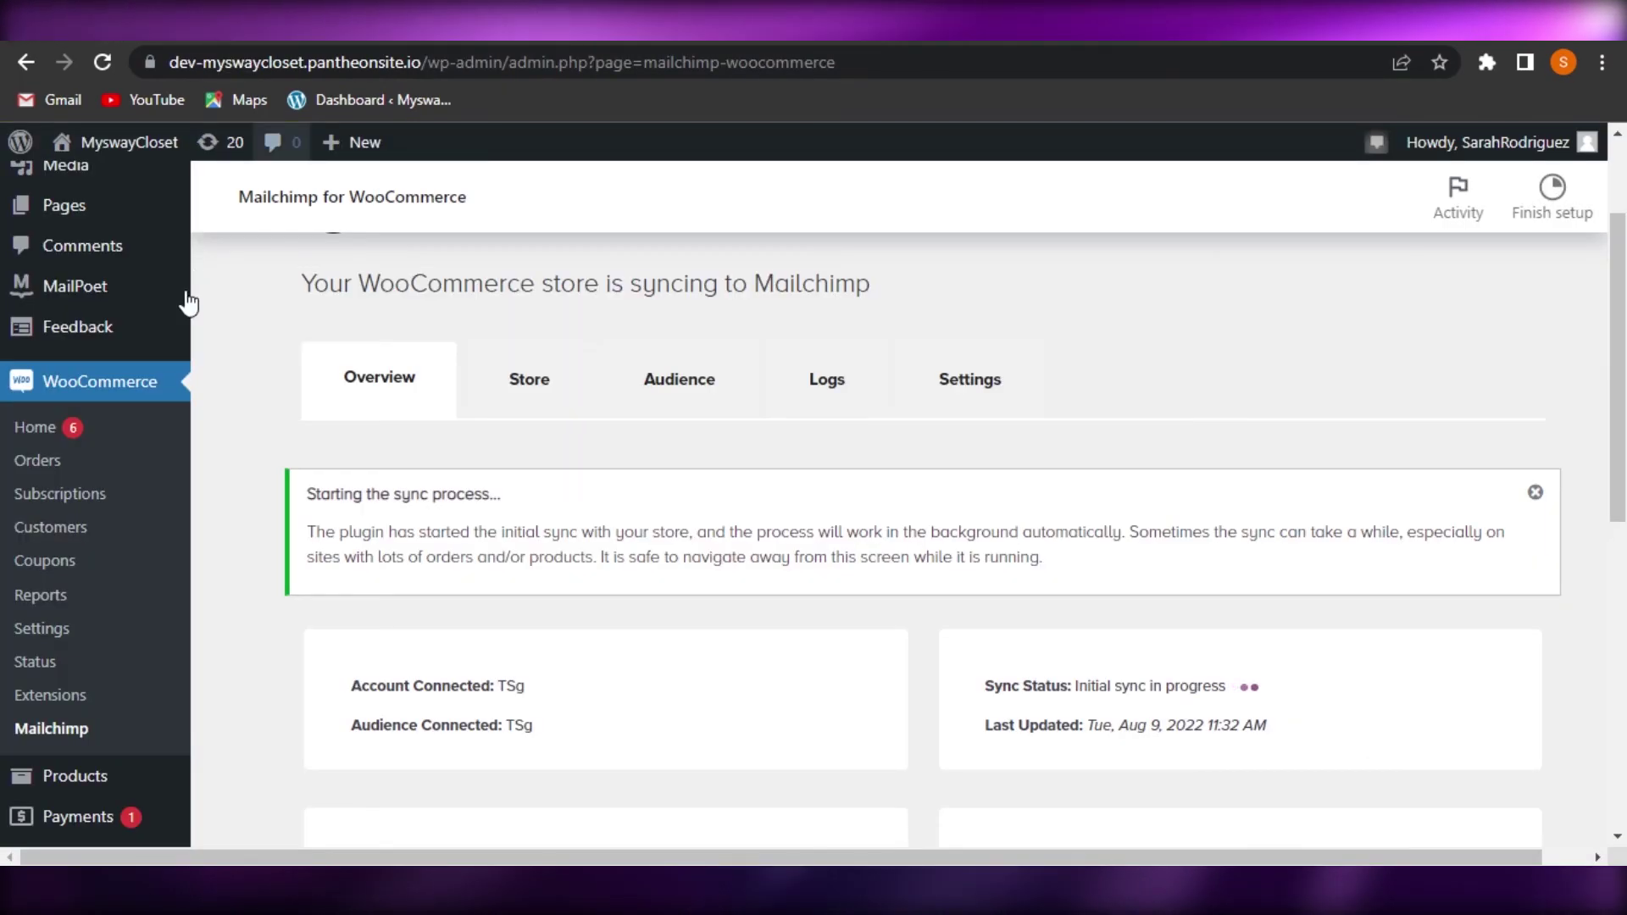
mouse_move(182, 292)
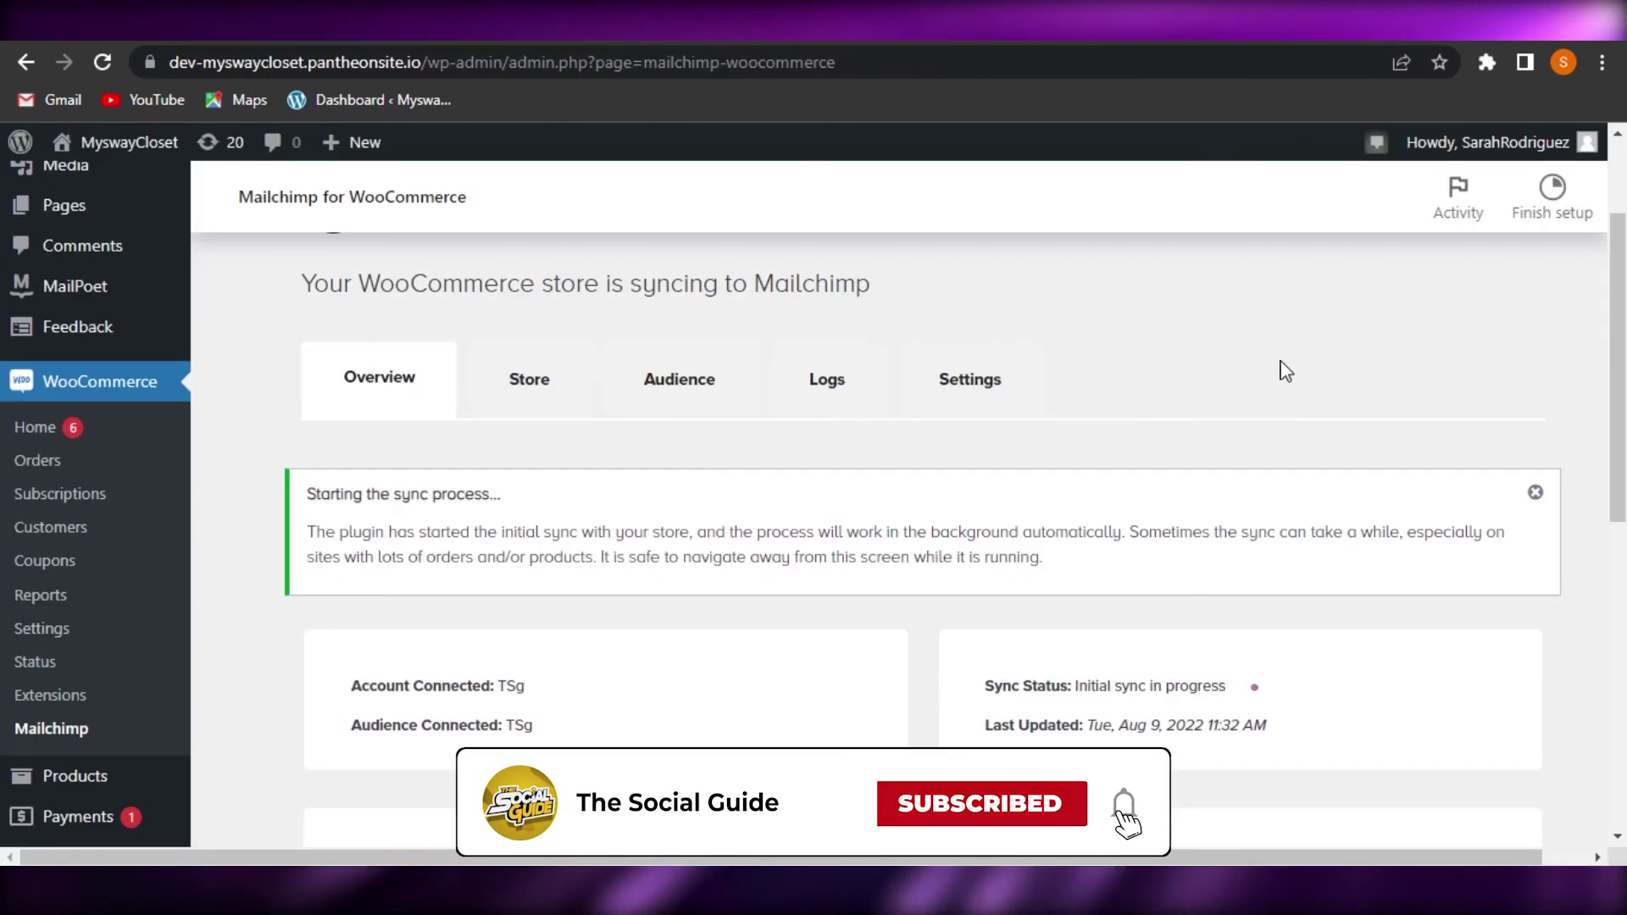
Scroll through the store sync overview on the Mailchimp for WooCommerce page
scroll(813, 458, down, 5)
scroll(813, 458, up, 7)
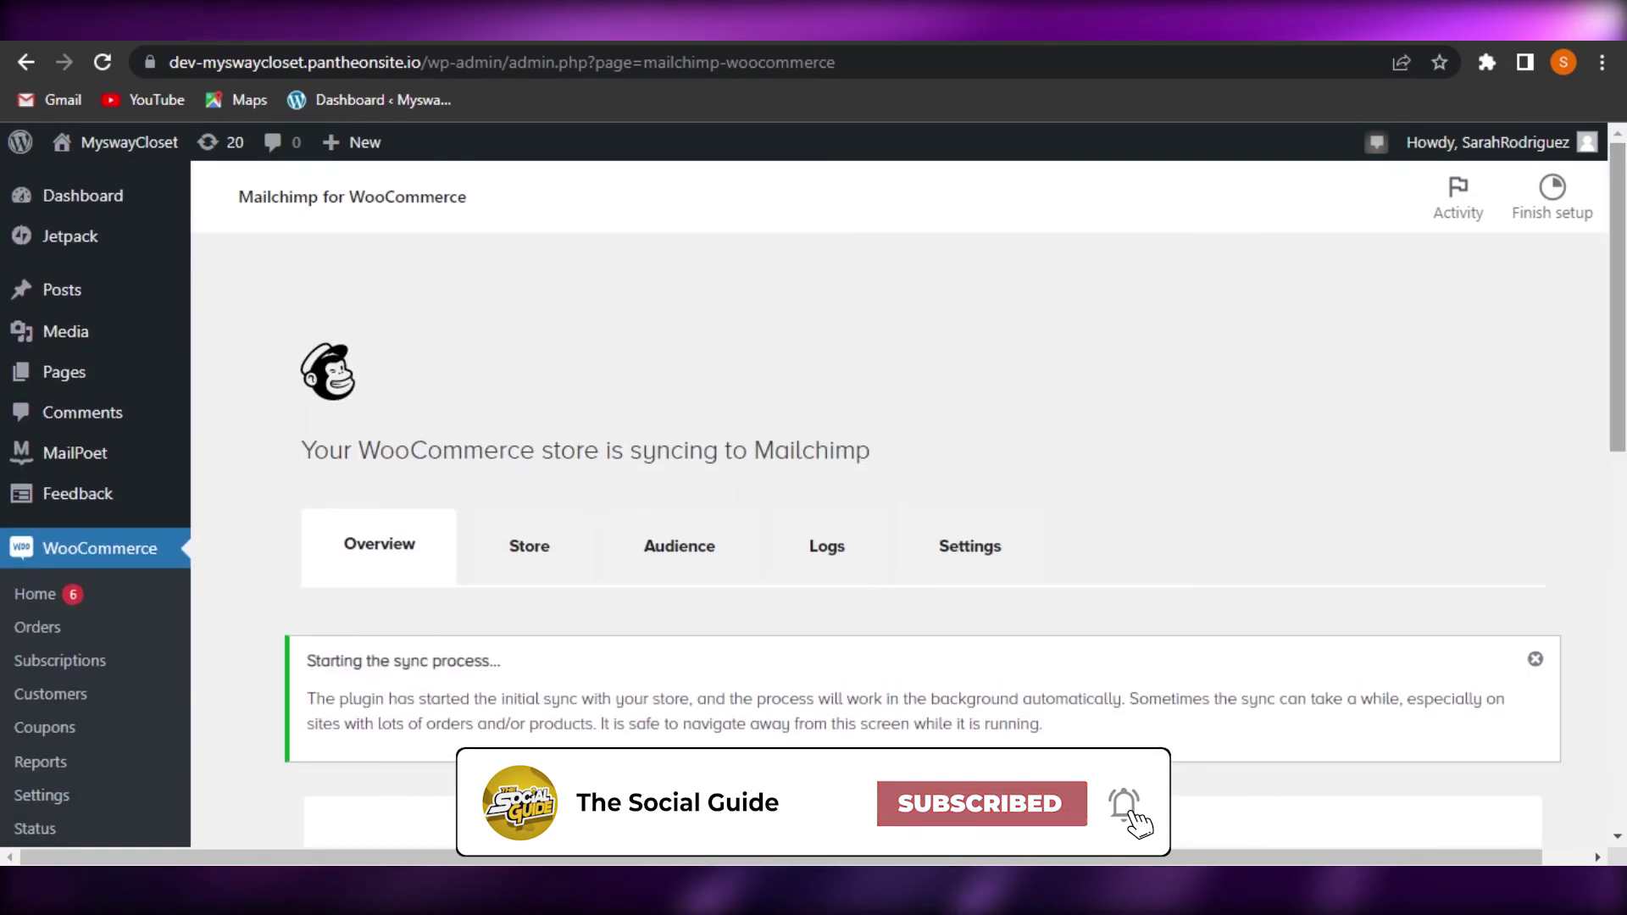